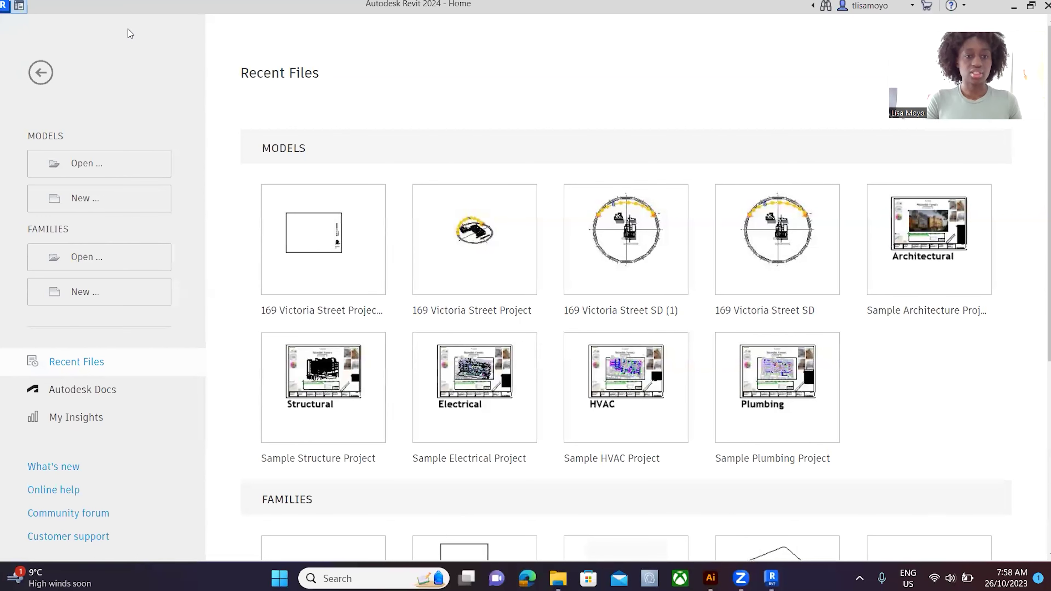
# Step: Create a new project based on the Architectural Template
pyautogui.click(90, 206)
pyautogui.click(434, 258)
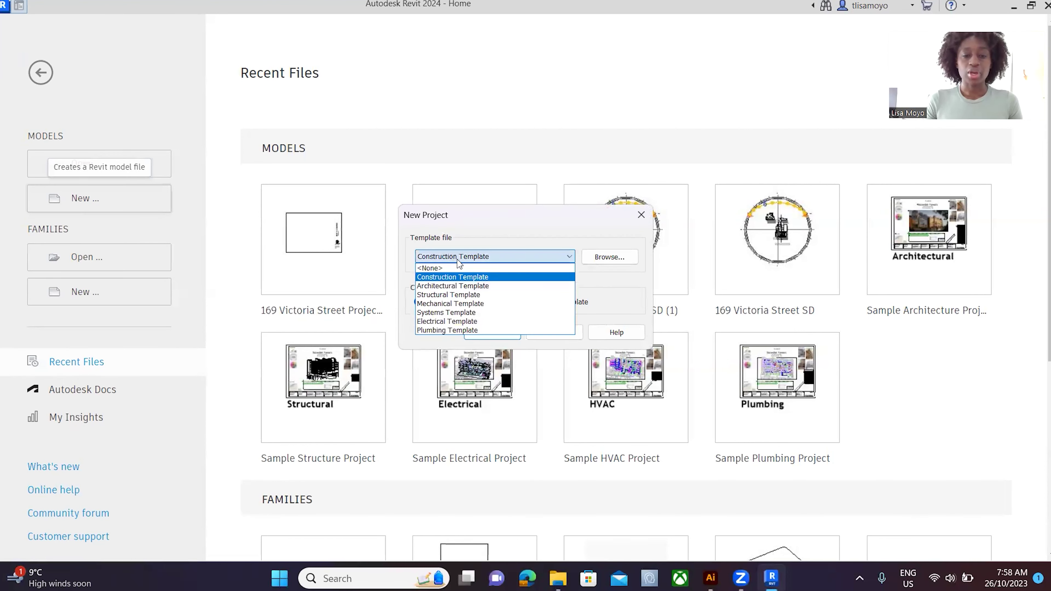
pyautogui.click(474, 287)
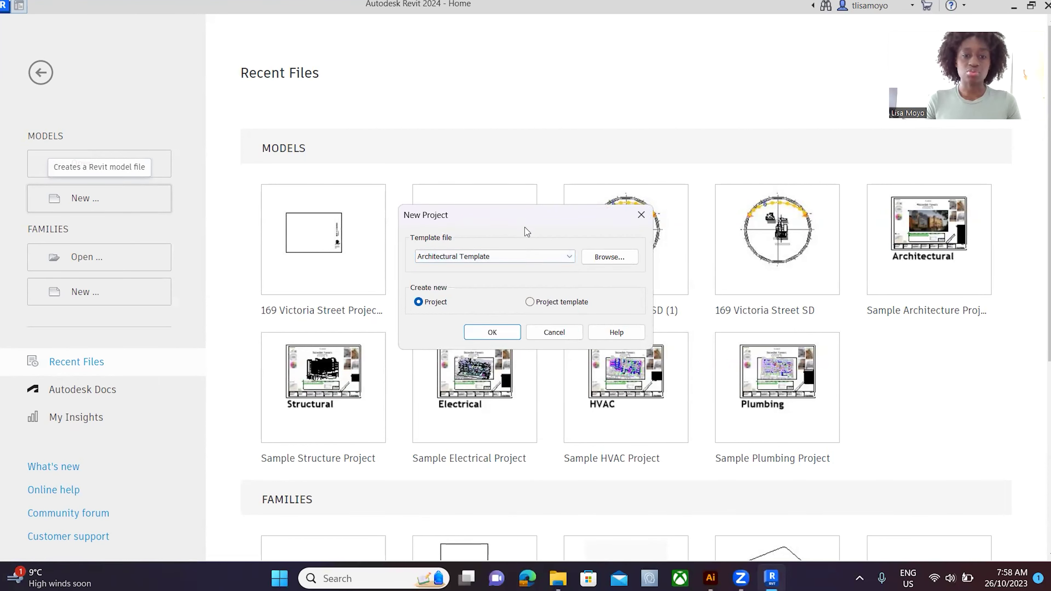
pyautogui.click(493, 331)
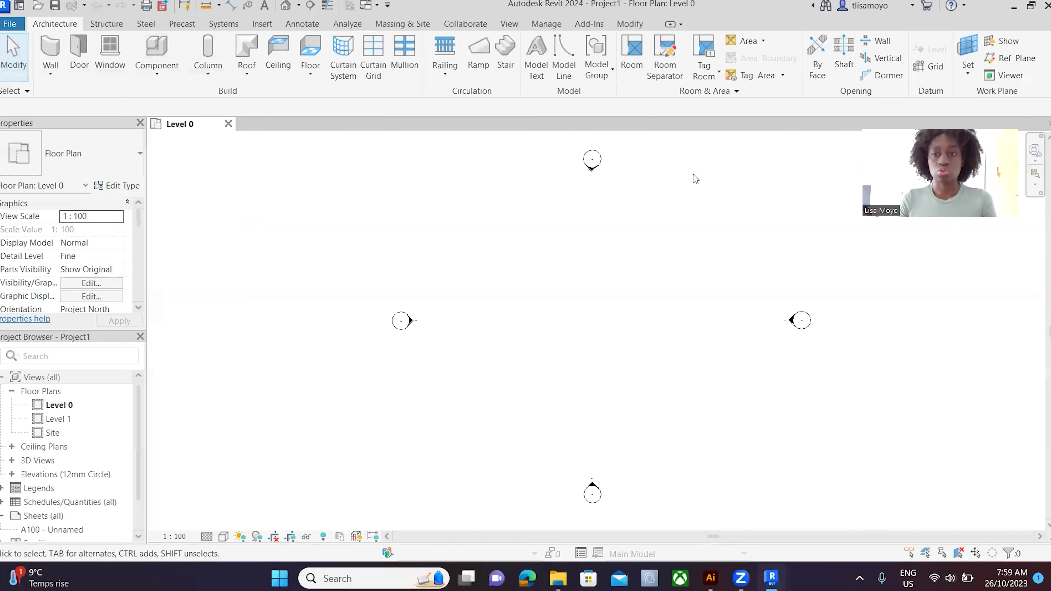
# Step: Draw horizontal grids 1 to 4 left to right, 2000 apart with aligned ends
pyautogui.click(929, 66)
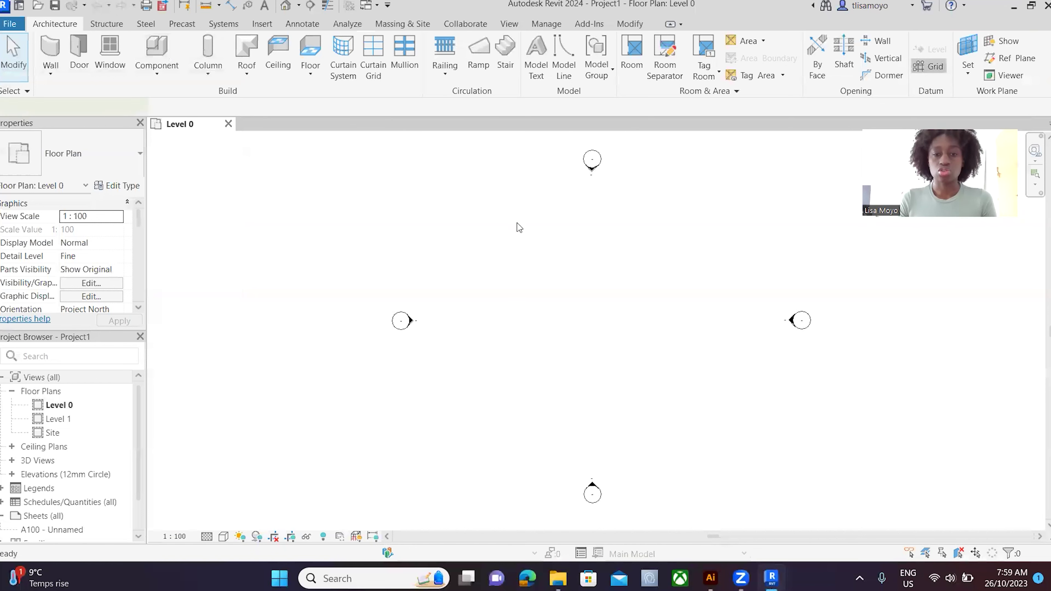
pyautogui.click(469, 251)
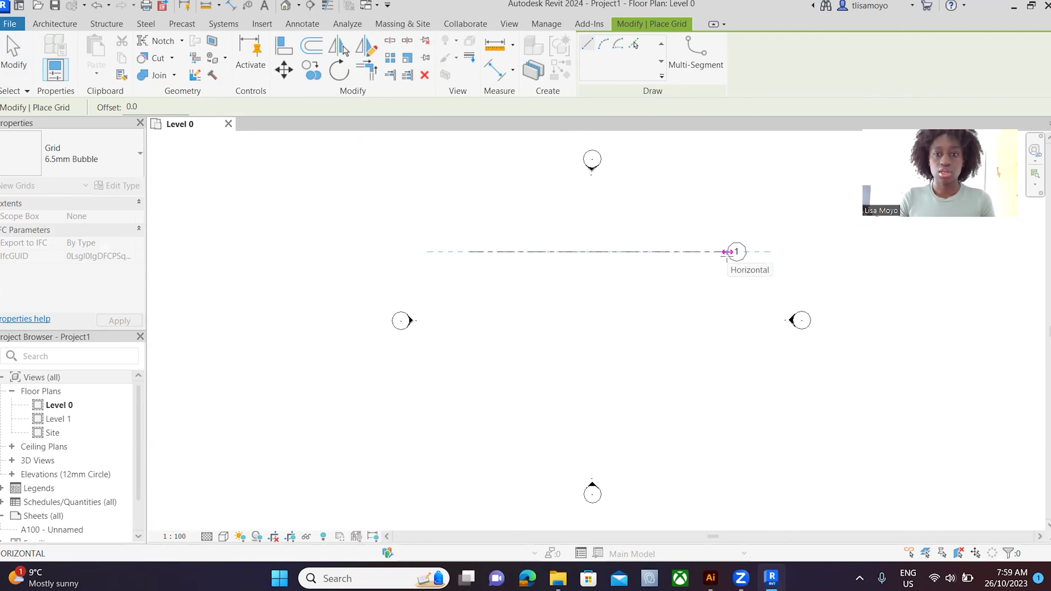
pyautogui.click(727, 253)
pyautogui.scroll(3, 621, 248)
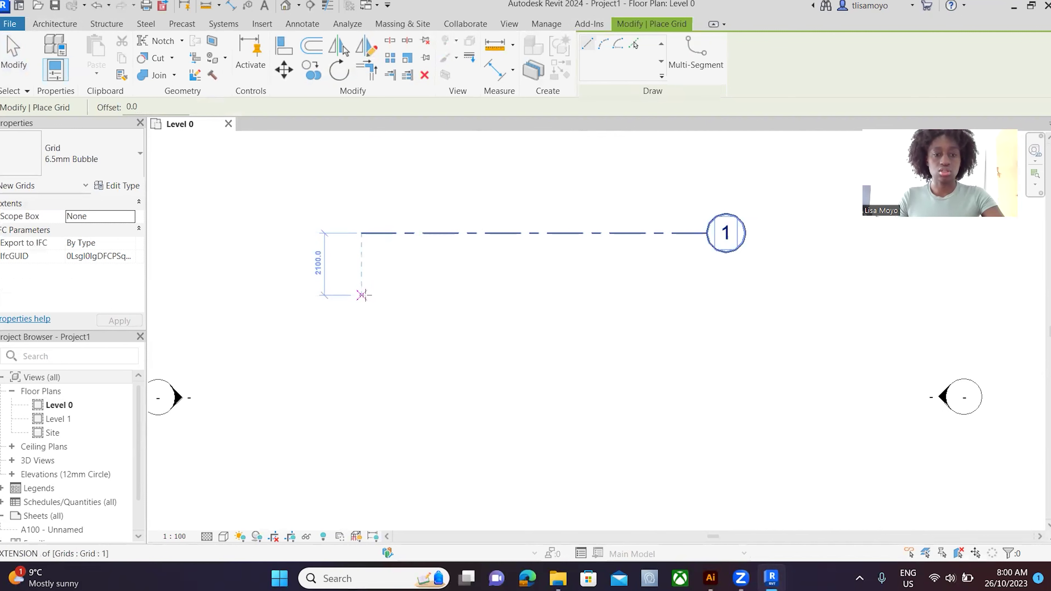
pyautogui.click(364, 293)
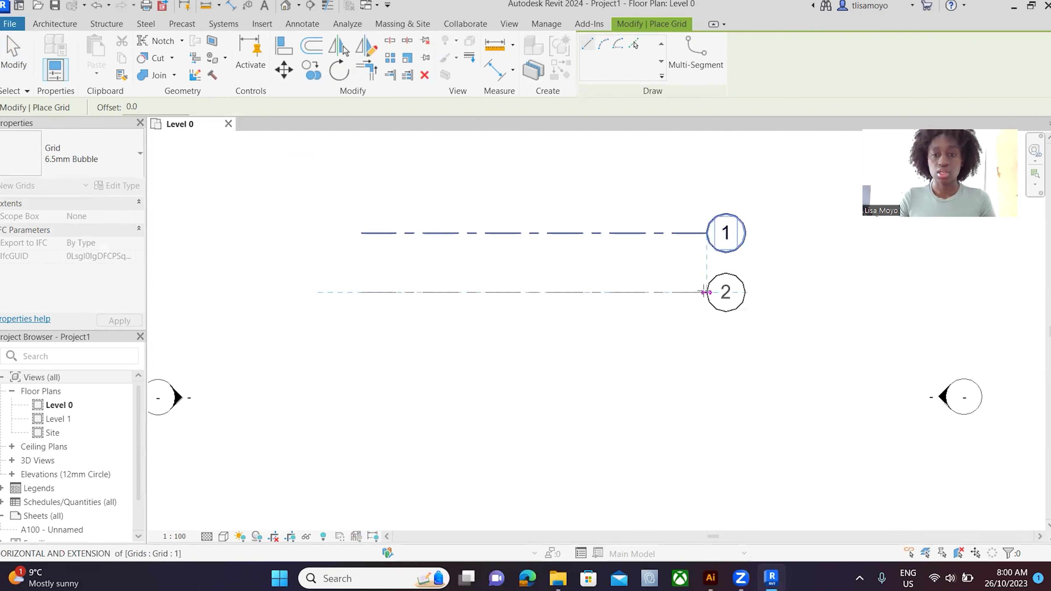
pyautogui.click(706, 293)
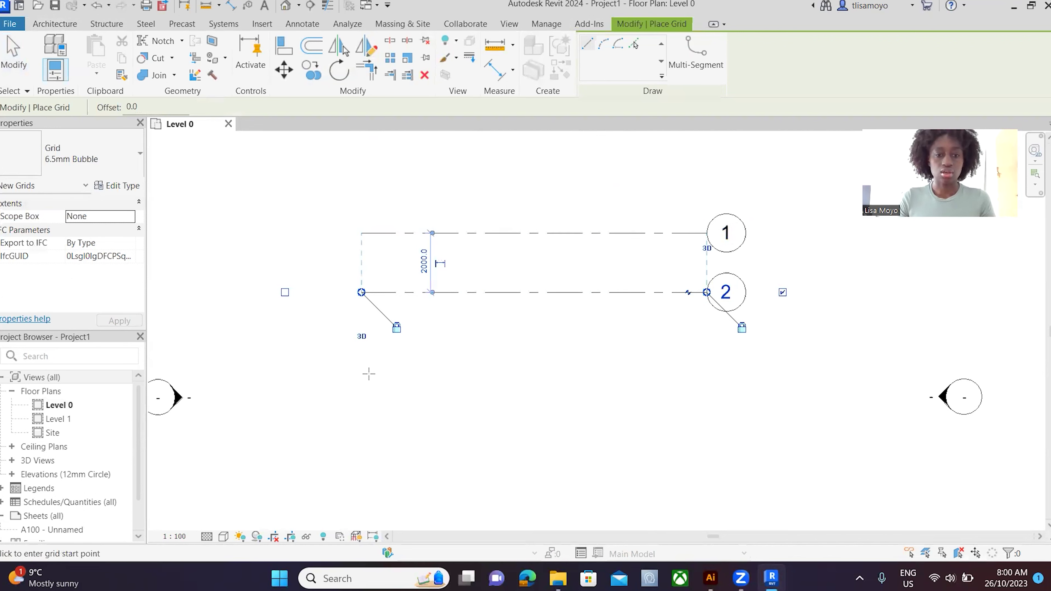
pyautogui.click(361, 351)
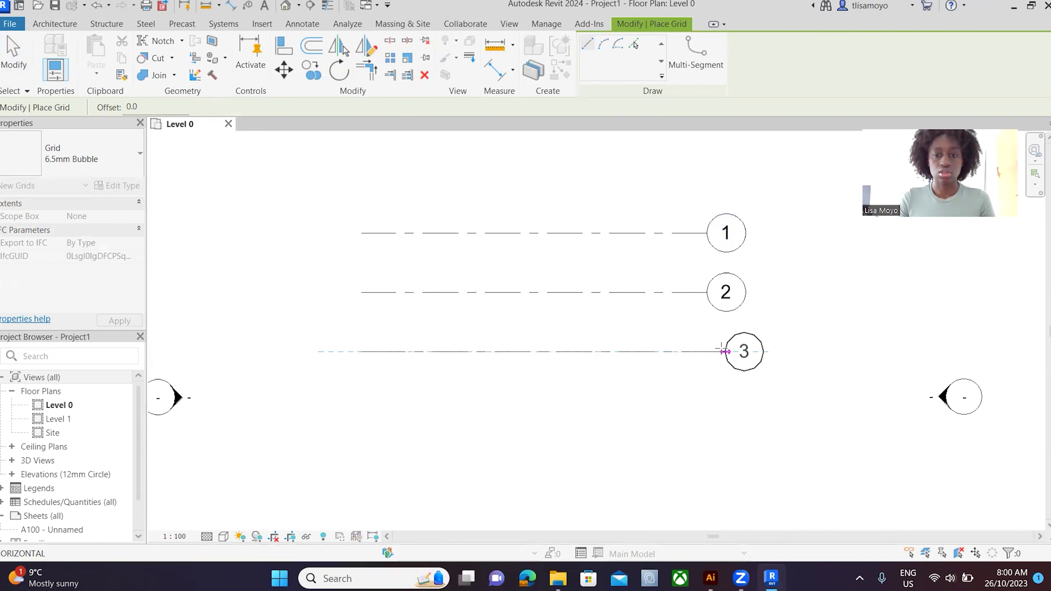
pyautogui.click(707, 352)
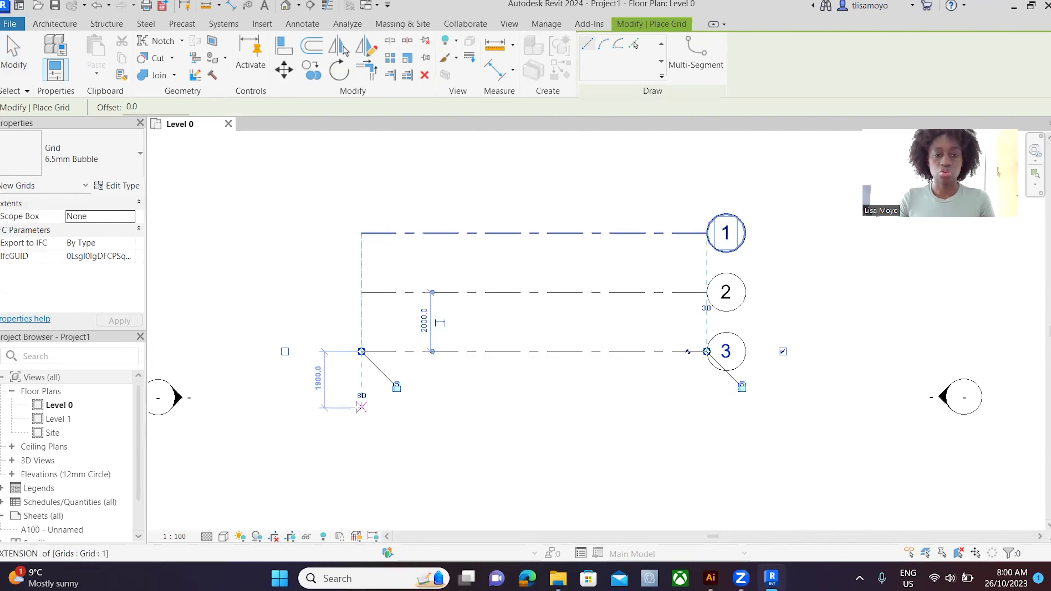
pyautogui.click(362, 409)
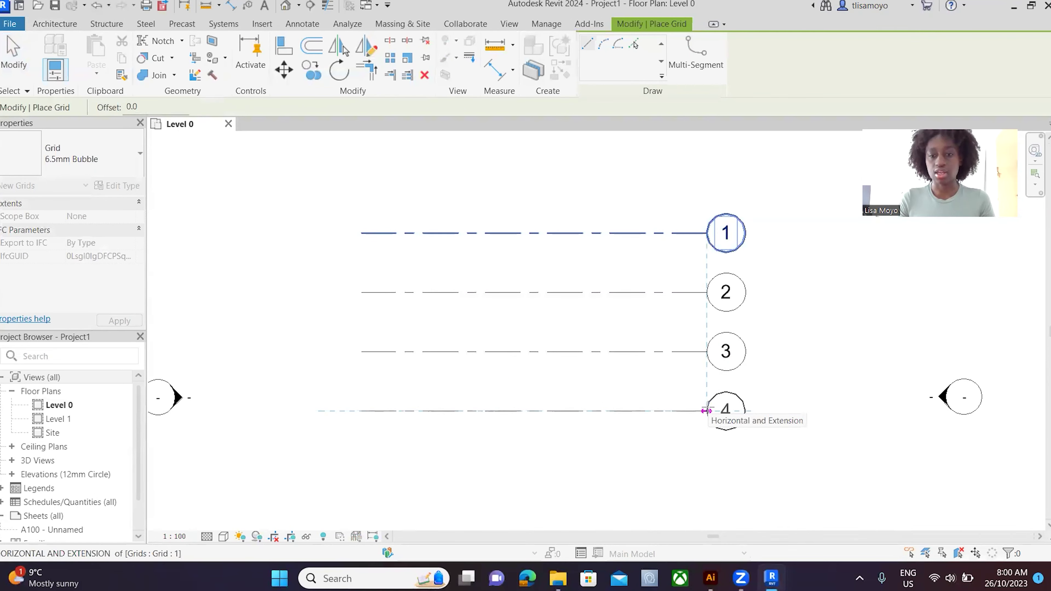
pyautogui.click(707, 411)
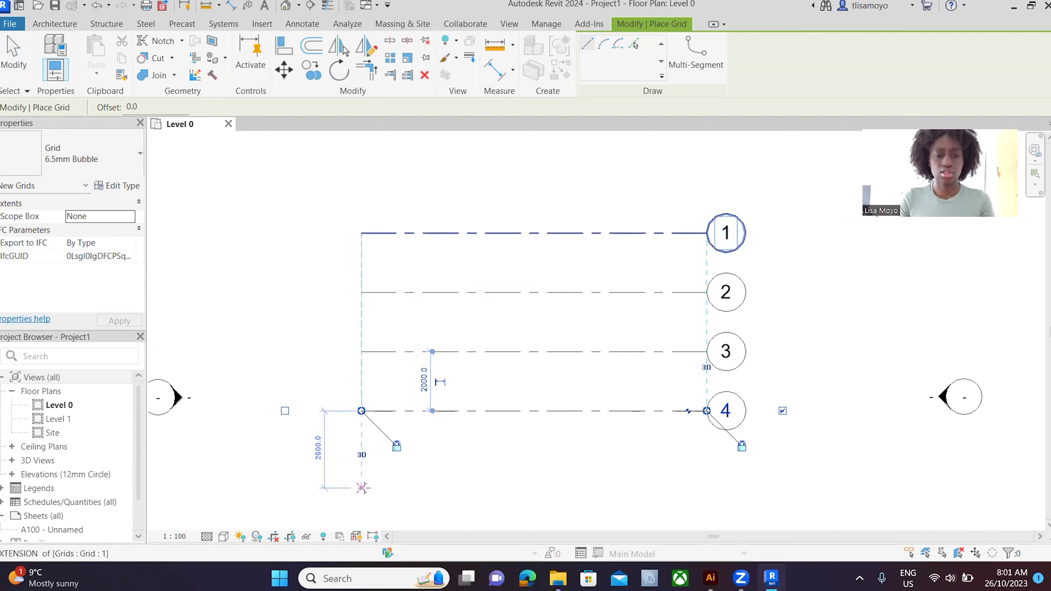
# Step: Add horizontal grids 5 and 6 below at 2000 spacing, then select grid 6
pyautogui.click(361, 470)
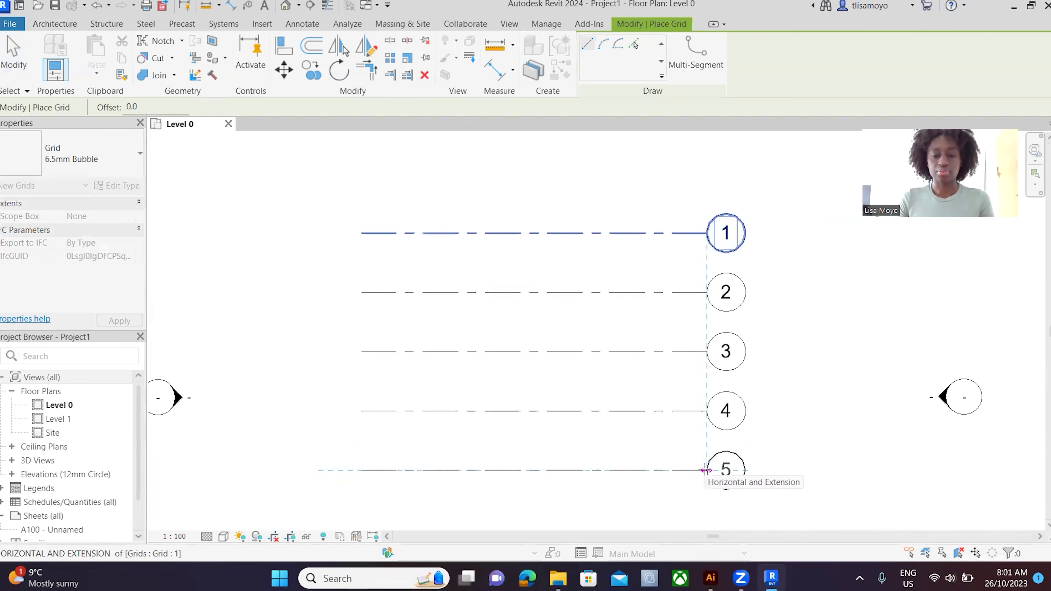
pyautogui.click(706, 471)
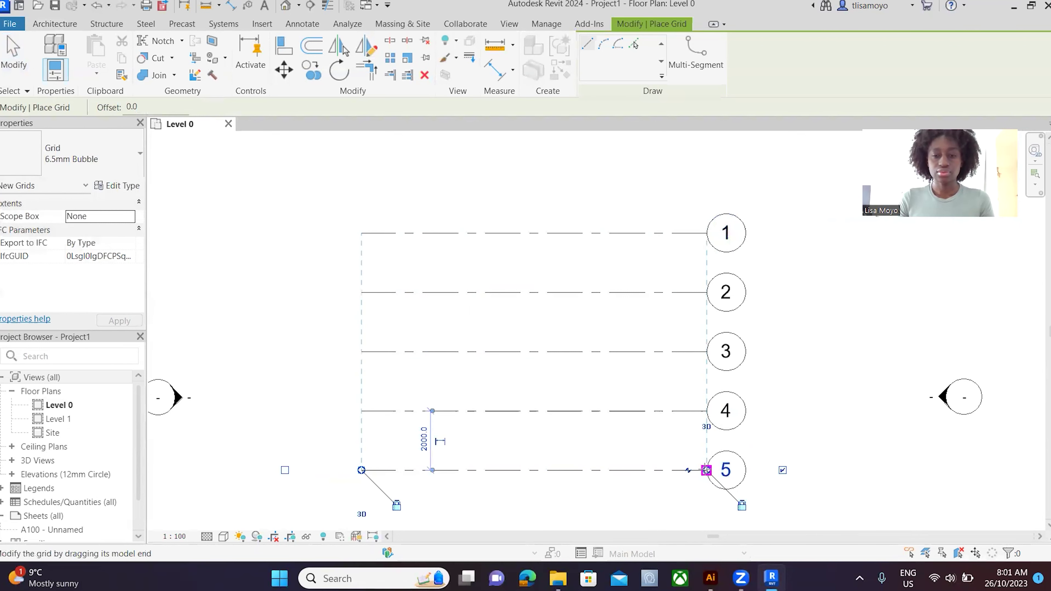
pyautogui.scroll(-2, 570, 333)
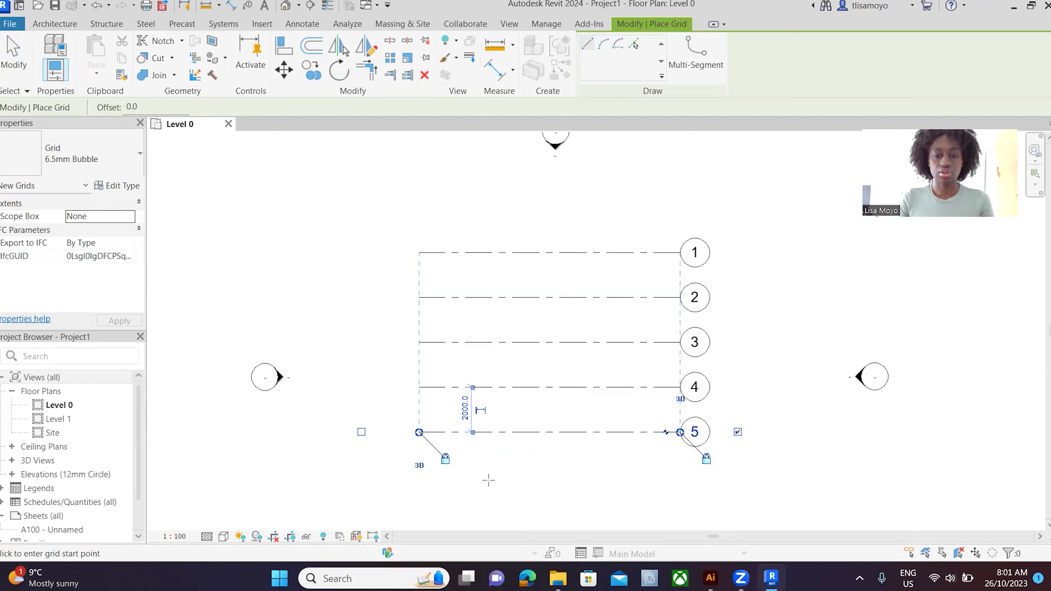
pyautogui.scroll(1, 488, 480)
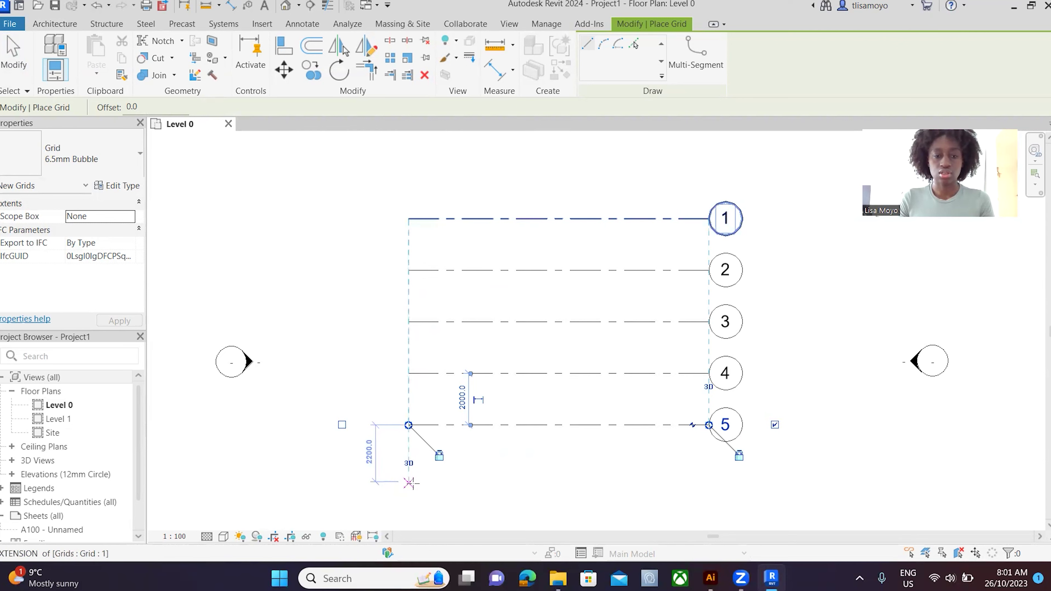
pyautogui.scroll(1, 402, 491)
pyautogui.scroll(1, 414, 475)
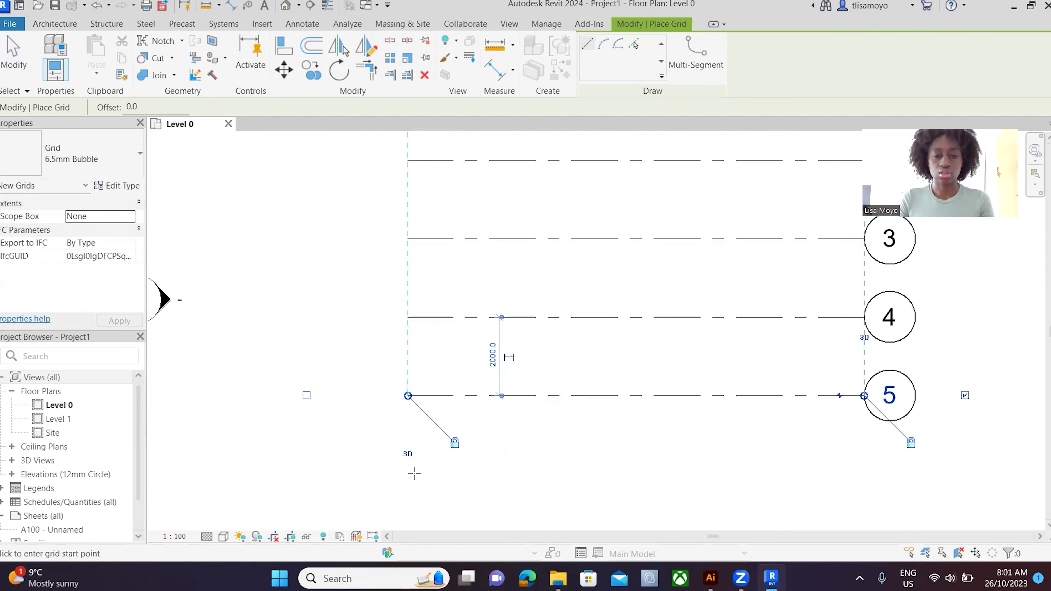
pyautogui.click(411, 474)
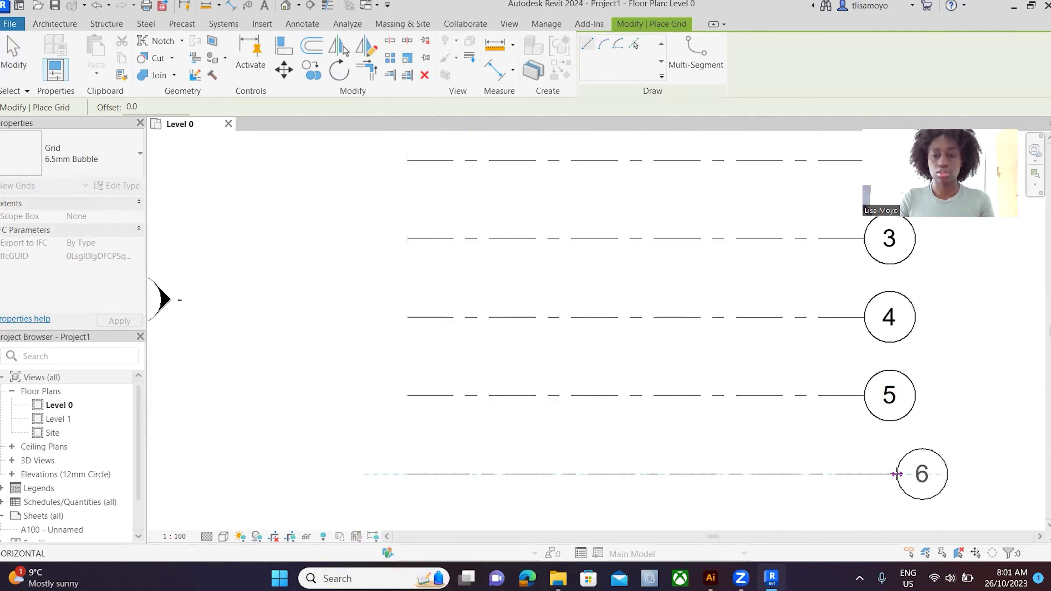
pyautogui.click(855, 476)
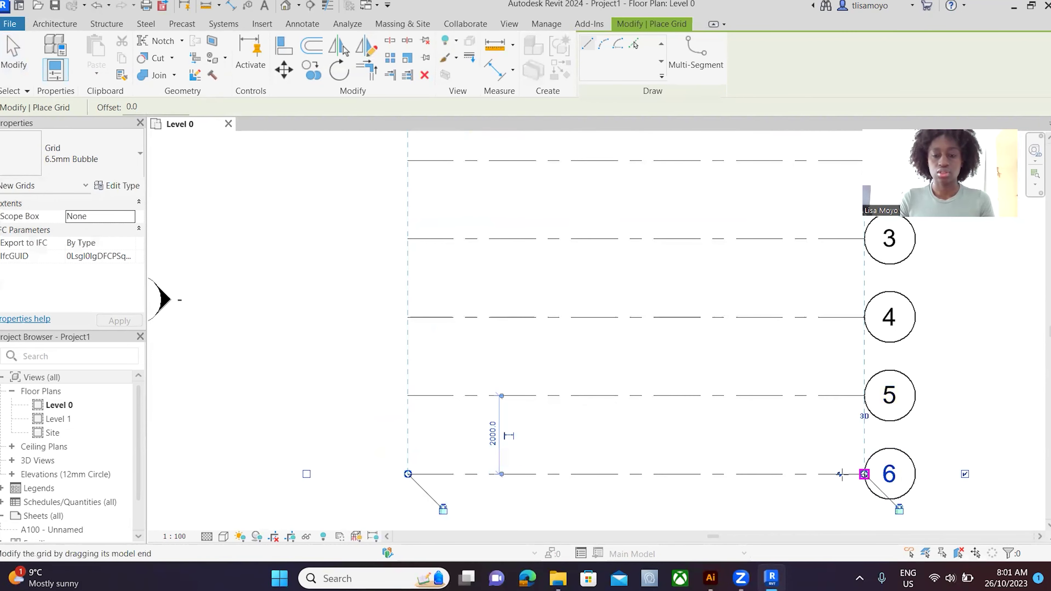
pyautogui.scroll(-3, 727, 377)
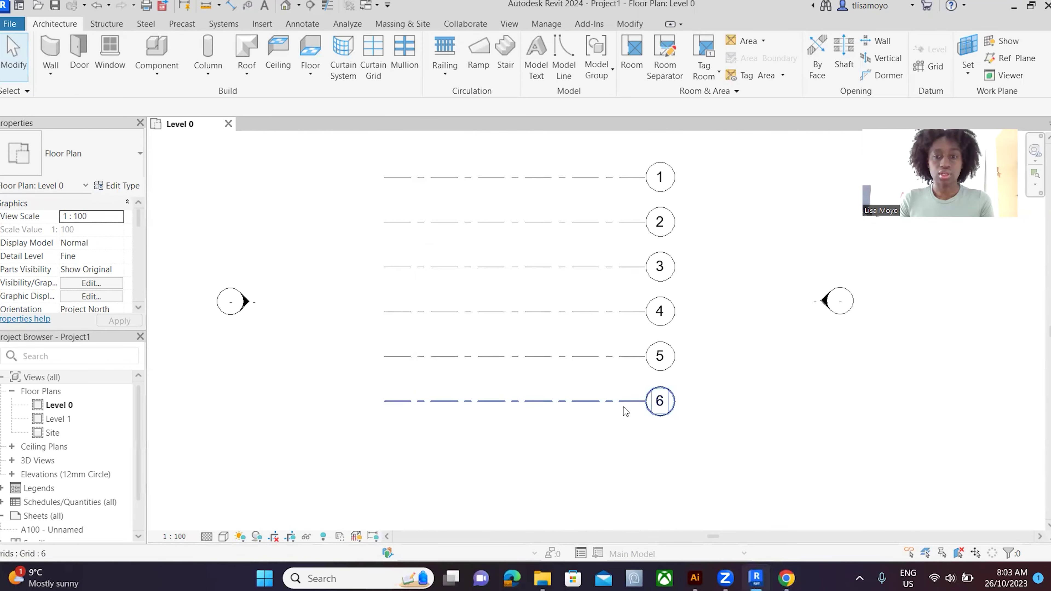
pyautogui.click(626, 411)
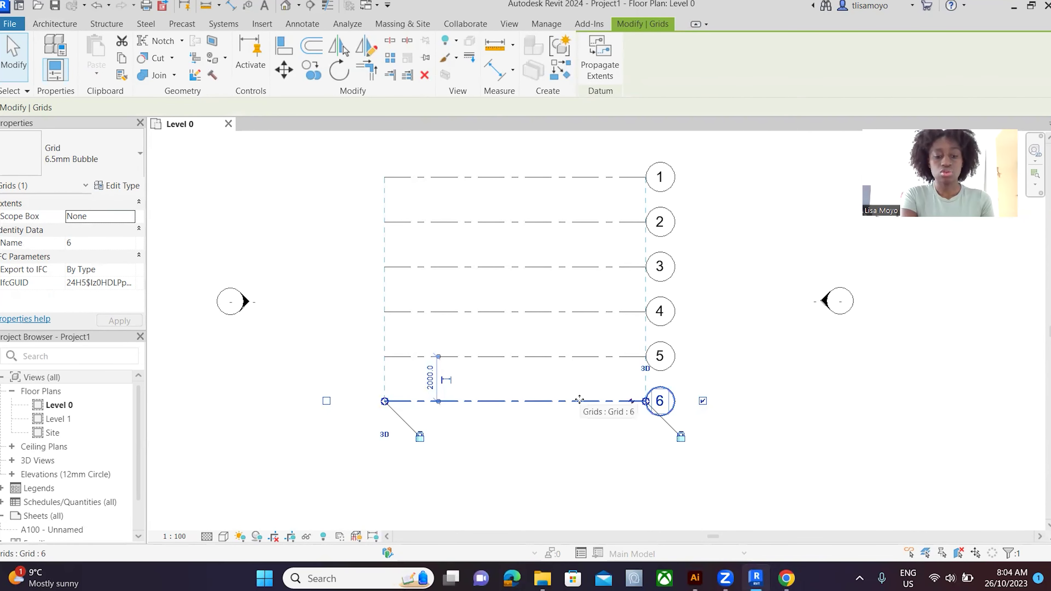
# Step: Copy grid 6 and paste it below as grid 7
pyautogui.press('Escape')
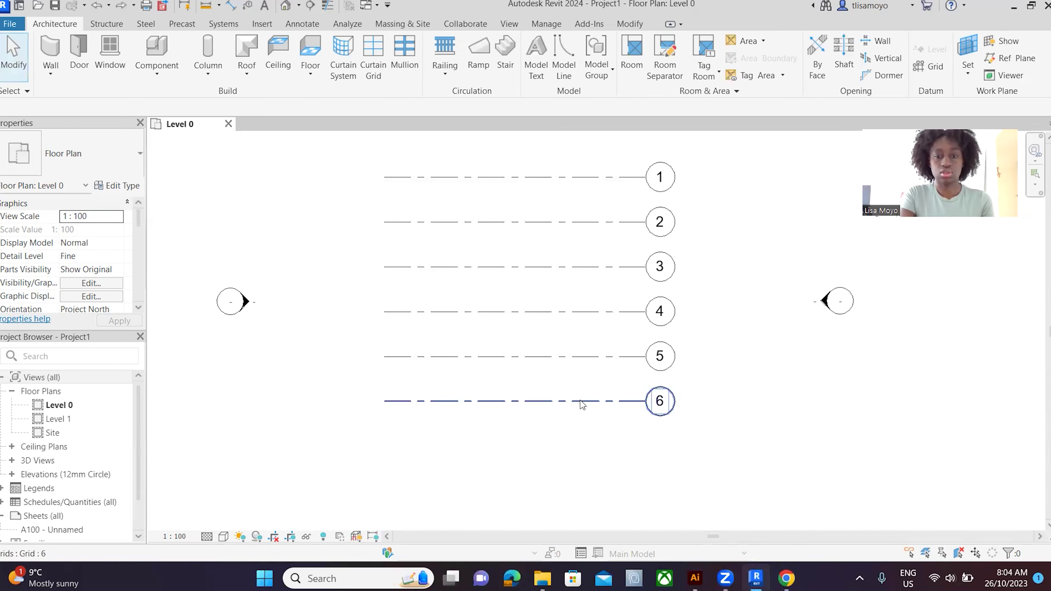
pyautogui.press('g')
pyautogui.press('r')
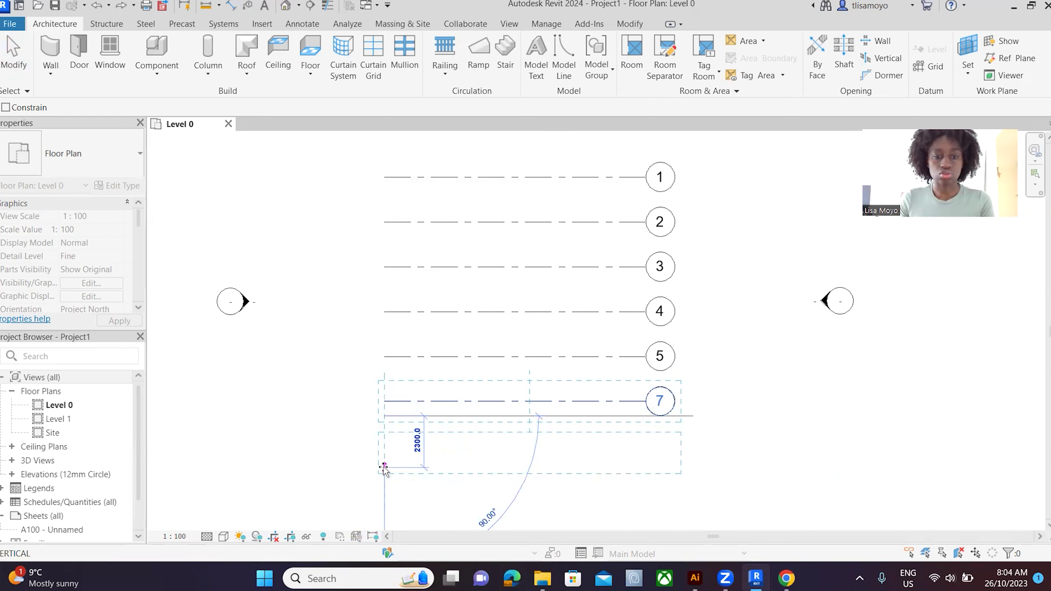
pyautogui.click(384, 467)
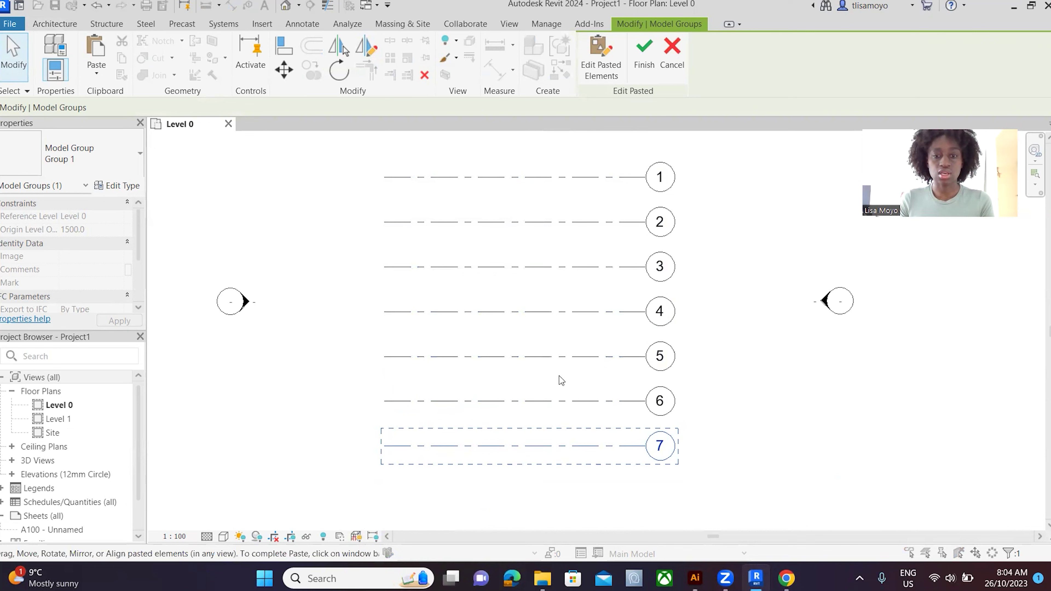
pyautogui.click(545, 426)
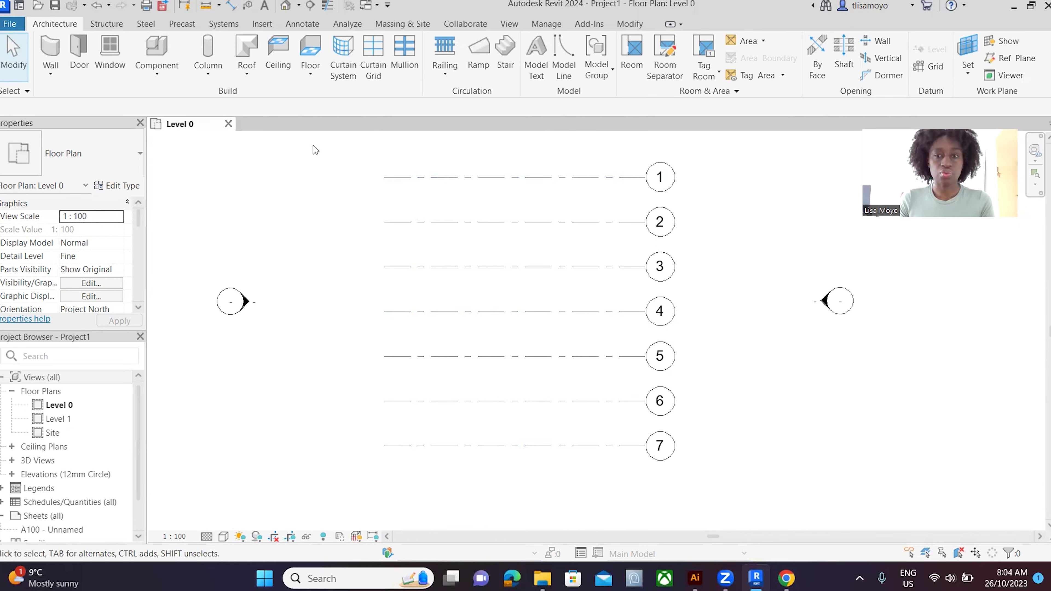
# Step: Draw vertical grid 8 from below the horizontal grids up past grid 1
pyautogui.click(930, 66)
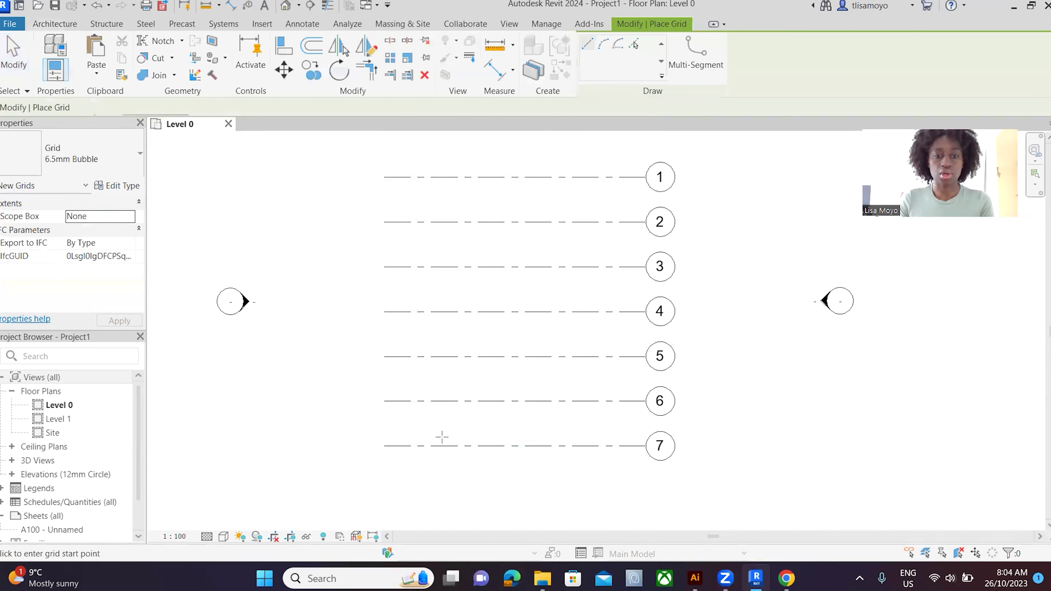
pyautogui.click(384, 481)
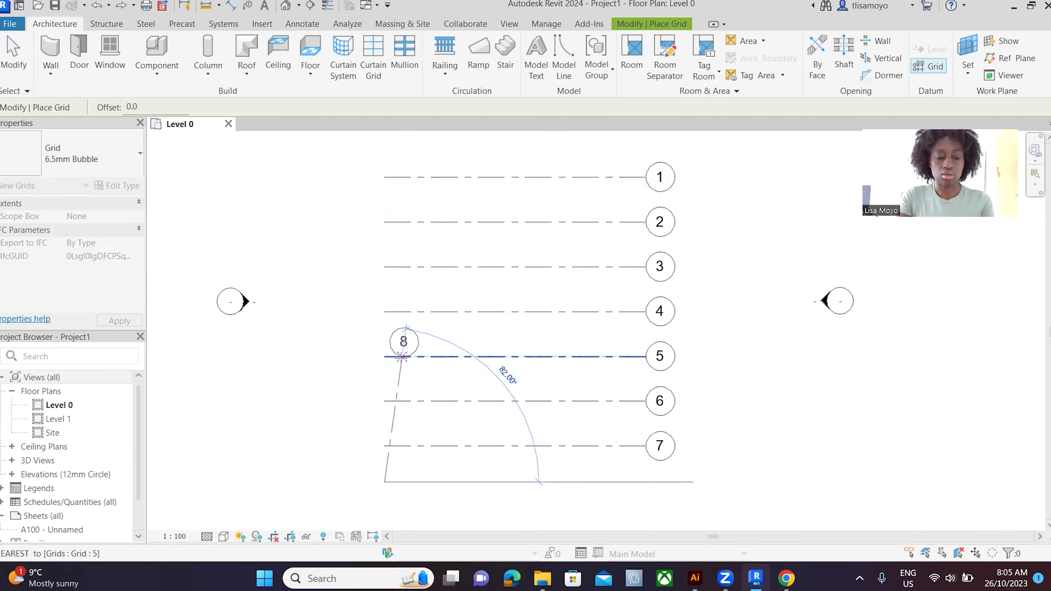
pyautogui.press('Escape')
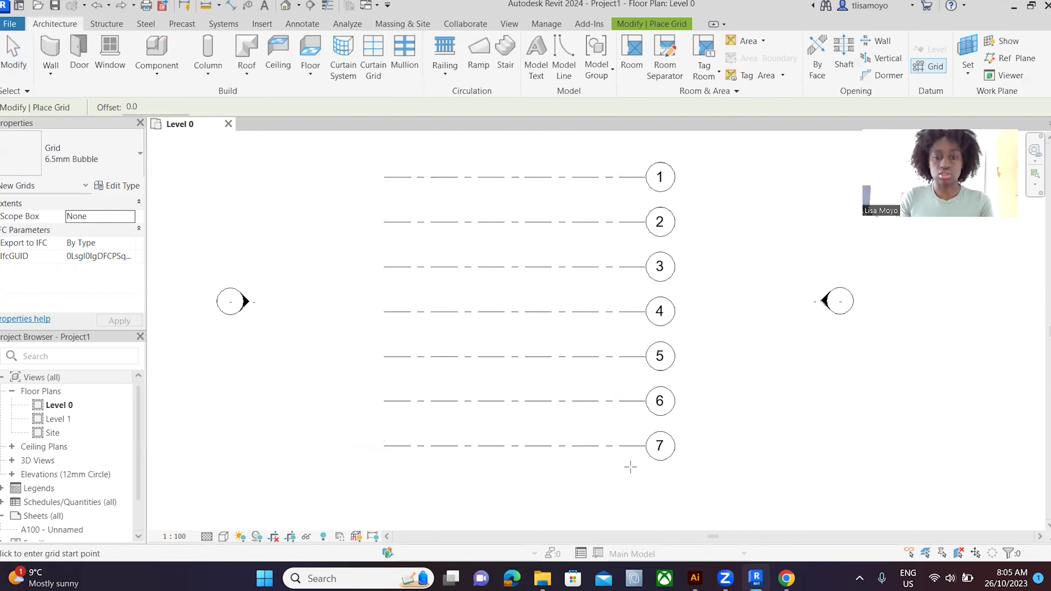
pyautogui.click(630, 467)
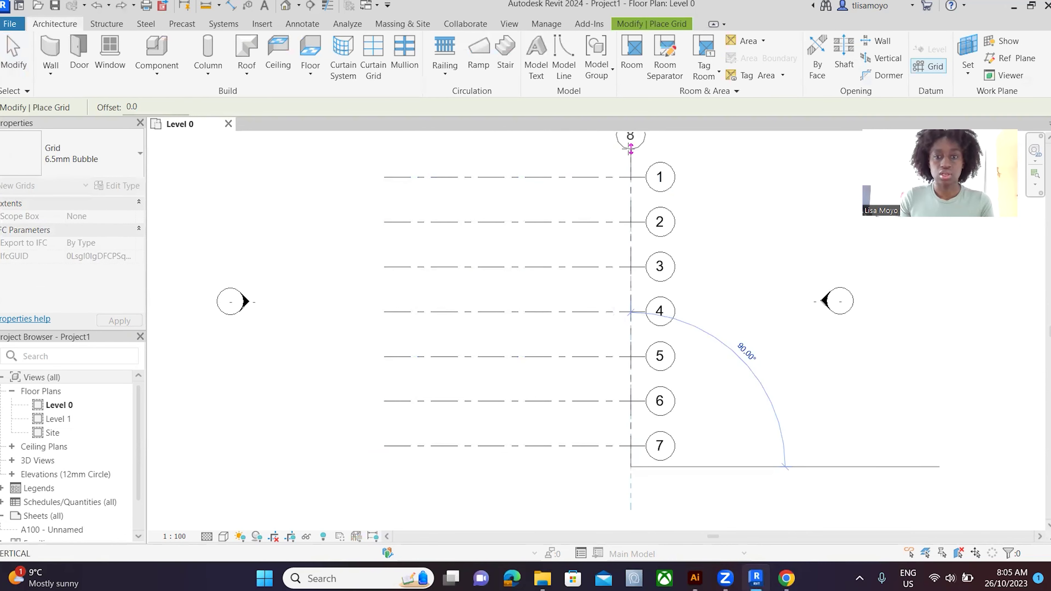
pyautogui.scroll(-3, 630, 150)
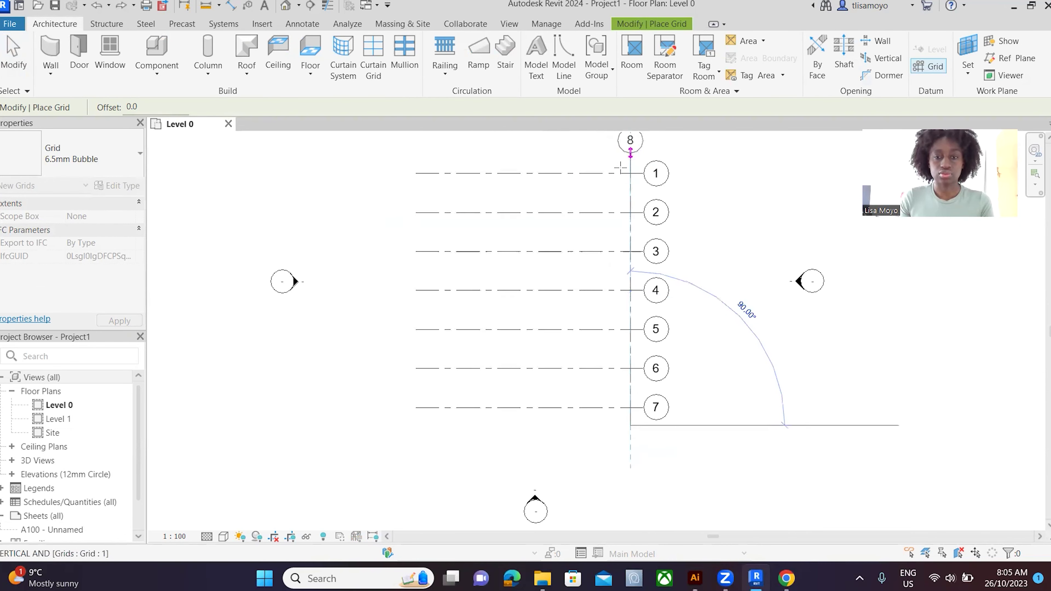
pyautogui.click(628, 152)
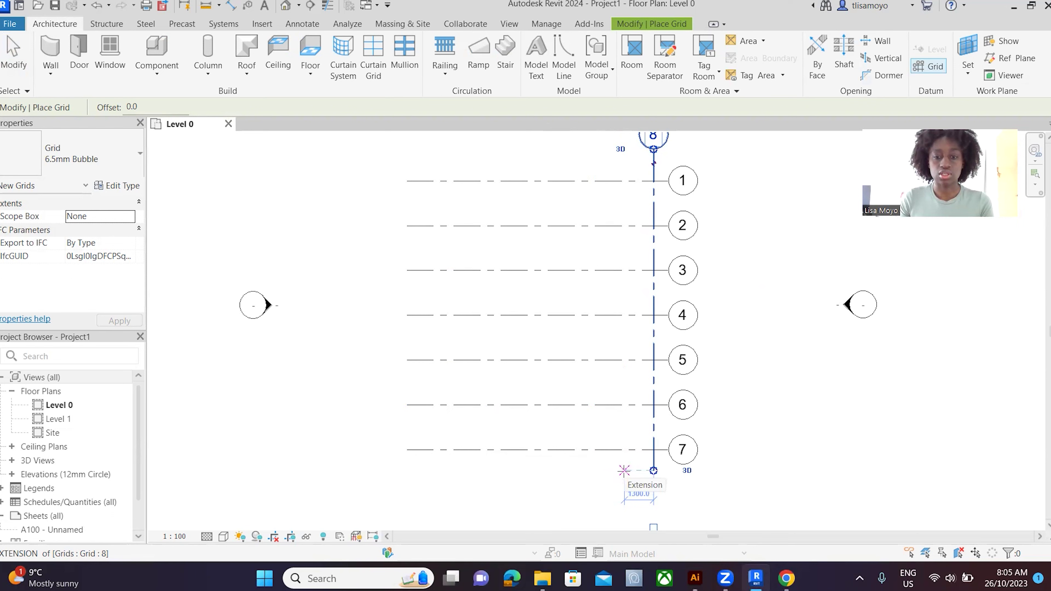
pyautogui.click(629, 471)
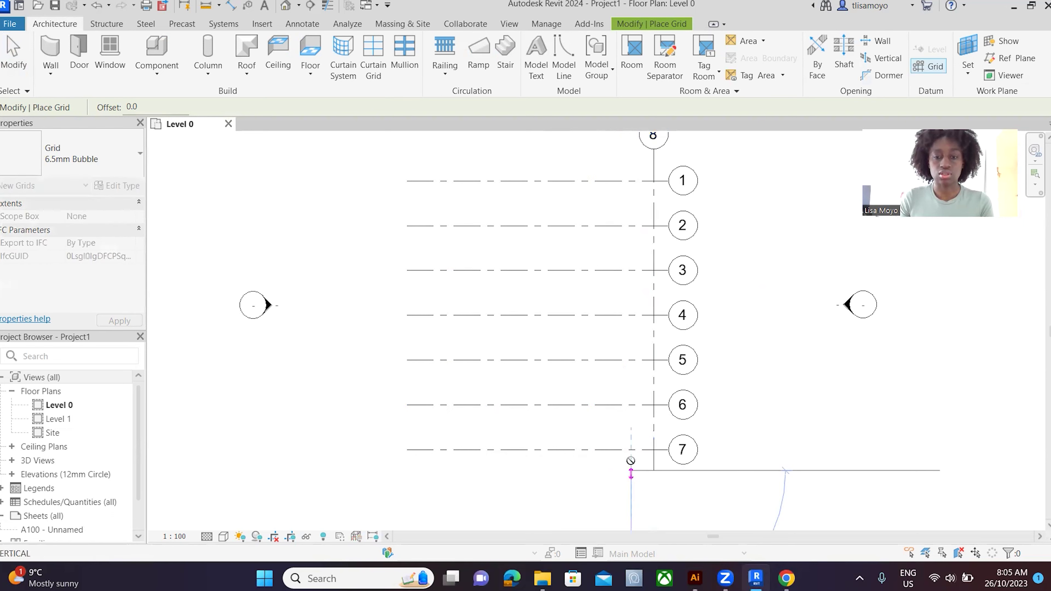
pyautogui.click(631, 142)
pyautogui.scroll(-2, 613, 184)
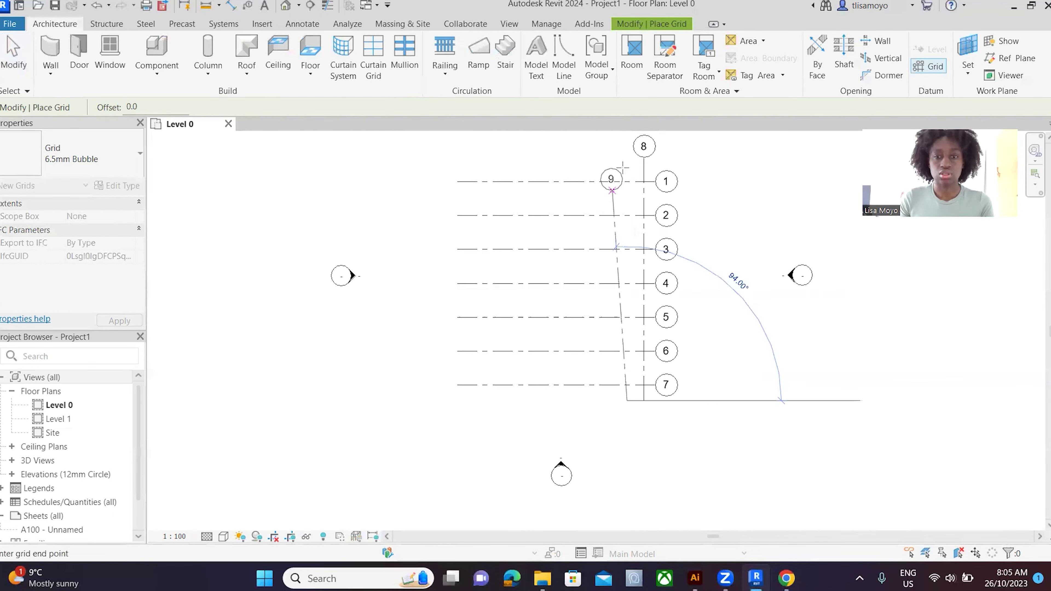
pyautogui.press('Escape')
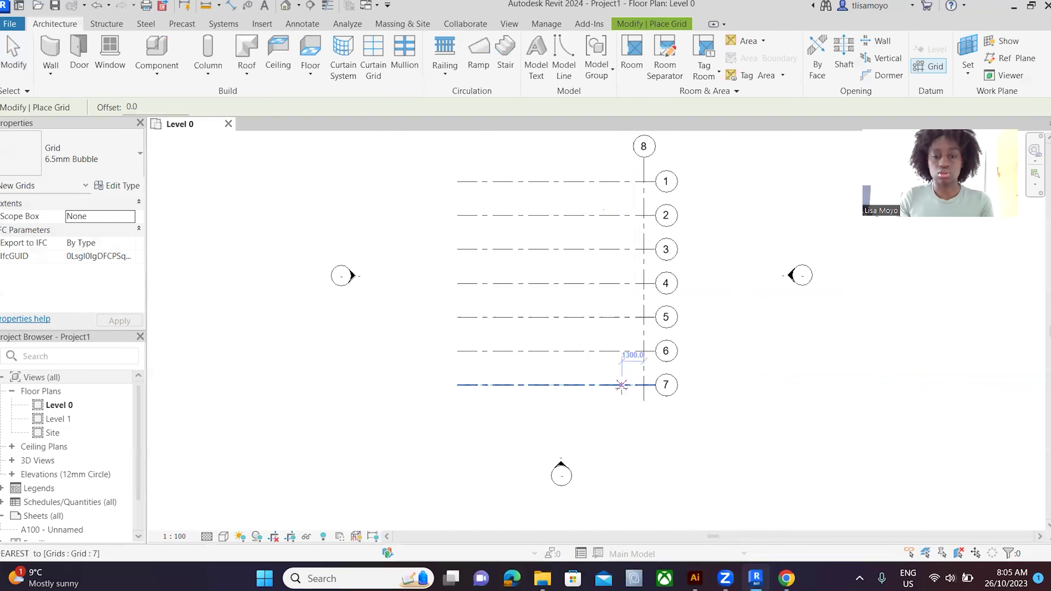
pyautogui.scroll(3, 629, 385)
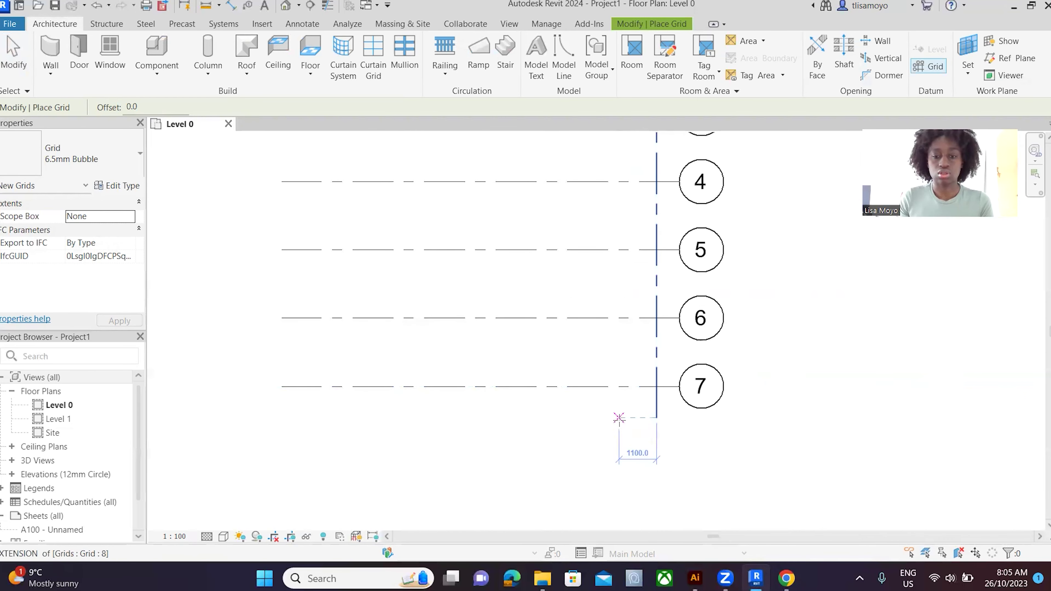
# Step: Draw vertical grids 9, 10 and 11 at 1000 spacing beside grid 8
pyautogui.click(619, 418)
pyautogui.scroll(-2, 619, 419)
pyautogui.click(623, 199)
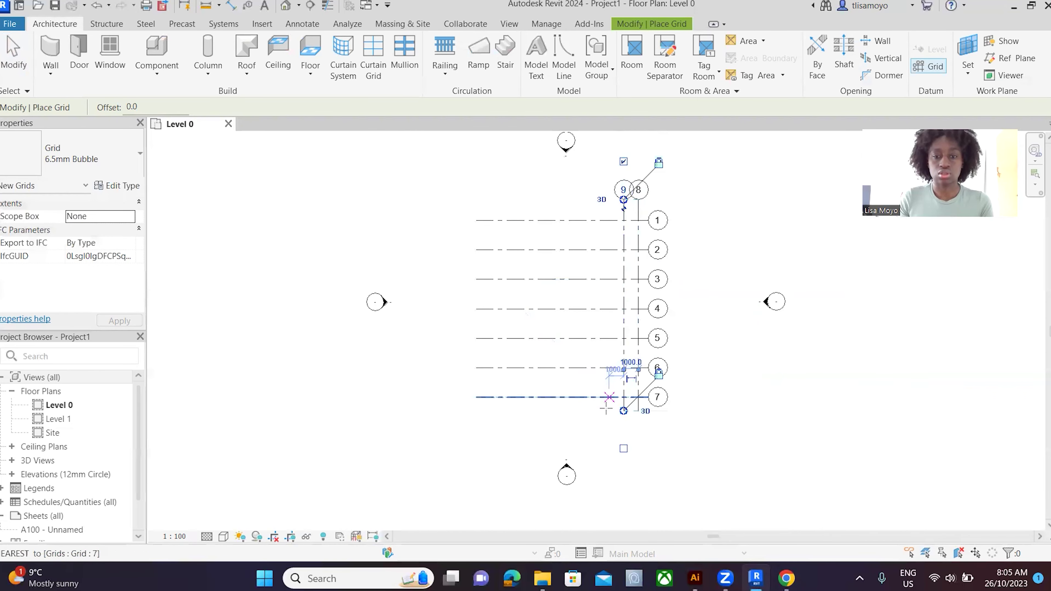
pyautogui.scroll(2, 606, 409)
pyautogui.click(610, 408)
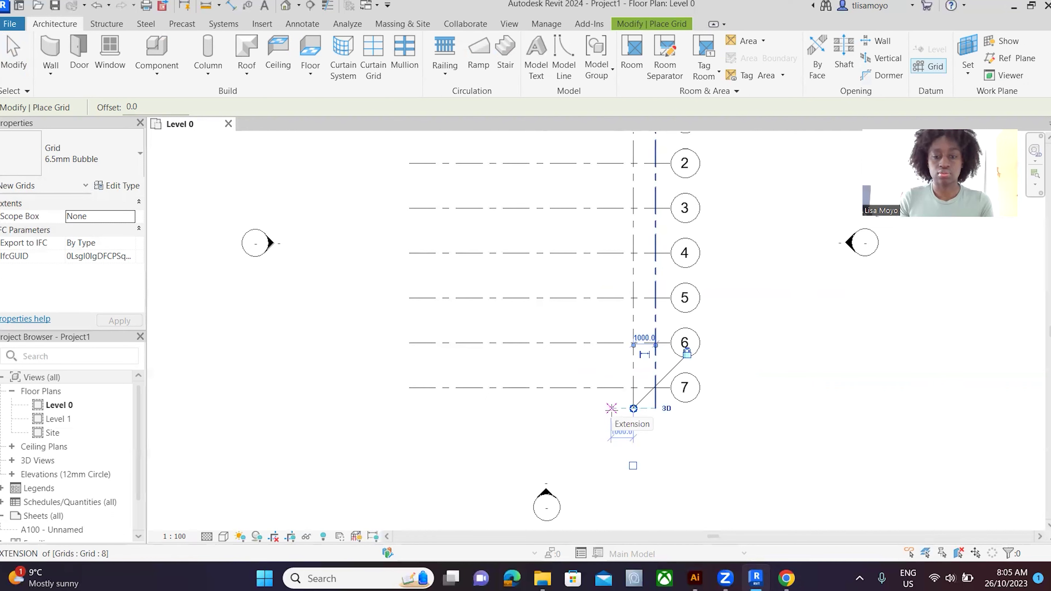
pyautogui.scroll(-2, 617, 410)
pyautogui.click(611, 85)
pyautogui.scroll(2, 587, 408)
pyautogui.scroll(2, 598, 417)
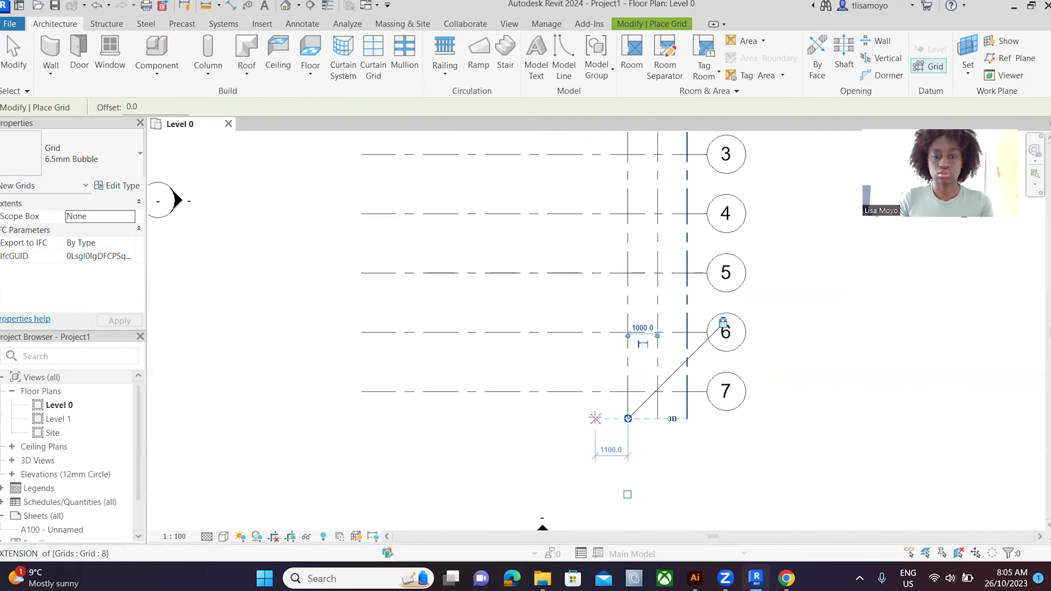
pyautogui.click(599, 417)
pyautogui.scroll(-3, 612, 315)
pyautogui.click(605, 153)
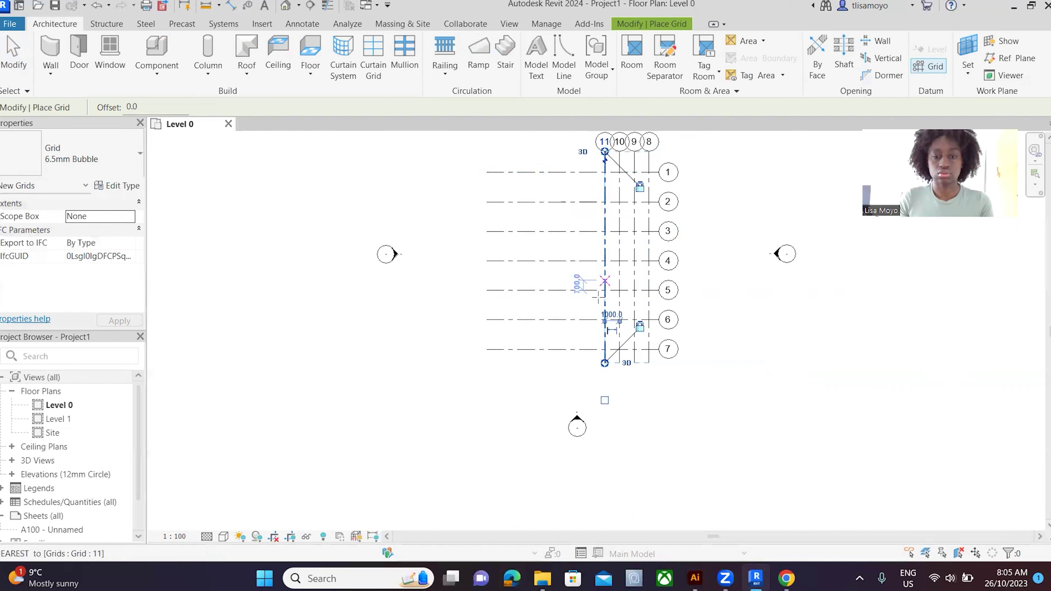
pyautogui.scroll(3, 597, 296)
# Step: Add vertical grids 12, 13 and 14, each 1000 apart
pyautogui.click(590, 363)
pyautogui.scroll(-2, 592, 359)
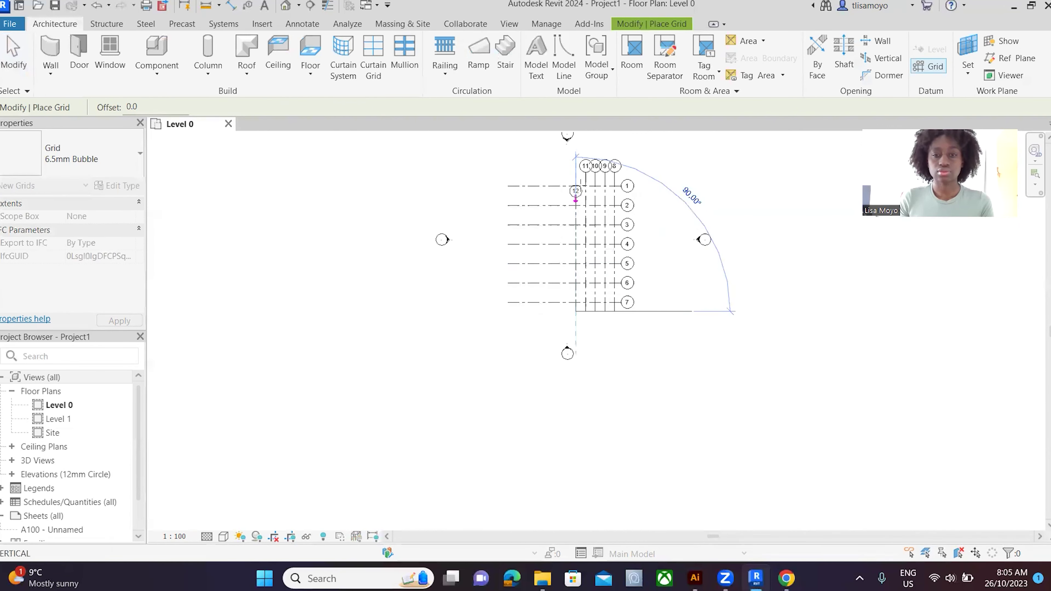
pyautogui.scroll(2, 575, 170)
pyautogui.click(573, 176)
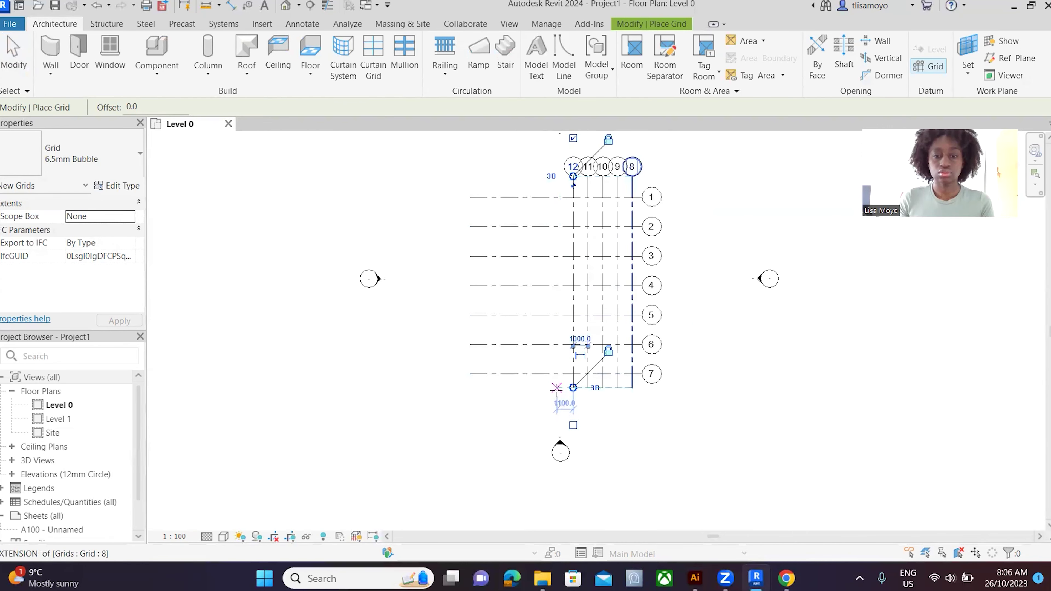
pyautogui.scroll(2, 559, 387)
pyautogui.click(558, 386)
pyautogui.scroll(-3, 558, 386)
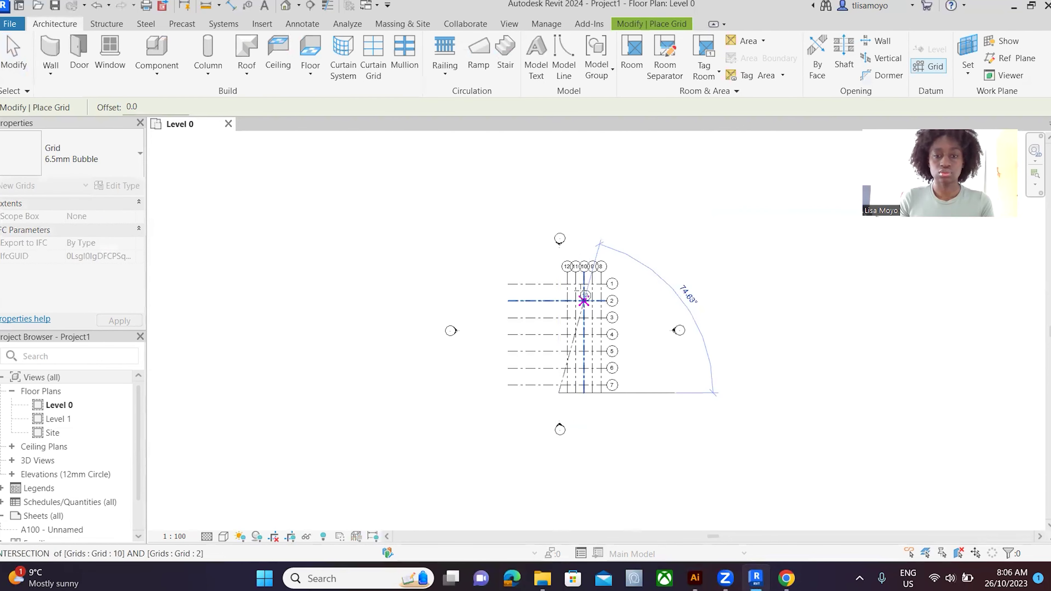
pyautogui.click(557, 271)
pyautogui.scroll(2, 534, 364)
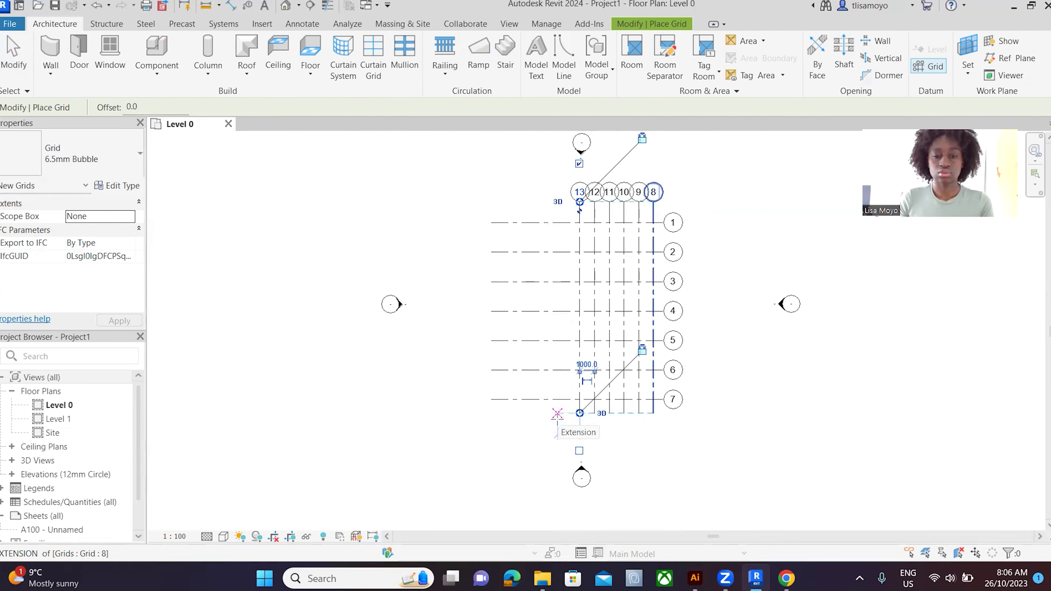
pyautogui.scroll(2, 563, 413)
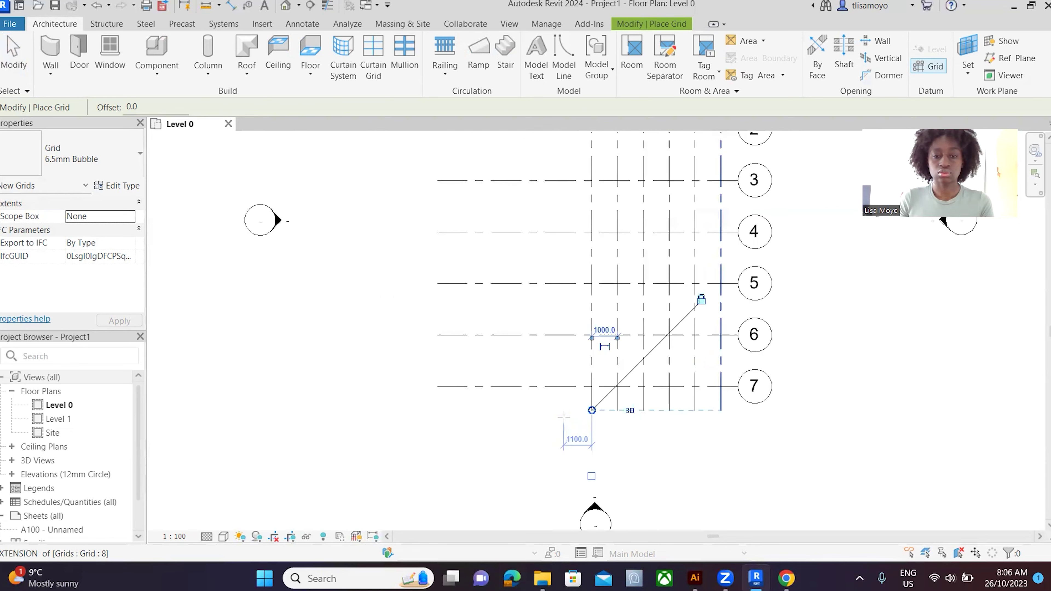
pyautogui.click(563, 412)
pyautogui.scroll(-3, 564, 413)
pyautogui.click(565, 227)
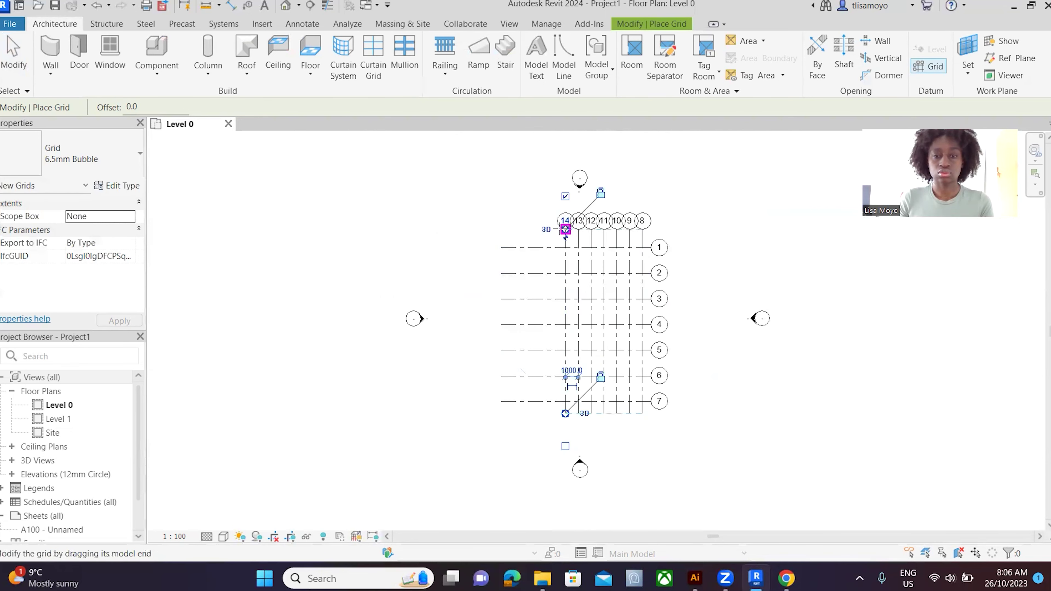
pyautogui.scroll(3, 554, 418)
# Step: Add the remaining vertical grids 15 through 18 at the same 1000 spacing
pyautogui.click(554, 418)
pyautogui.scroll(-2, 555, 418)
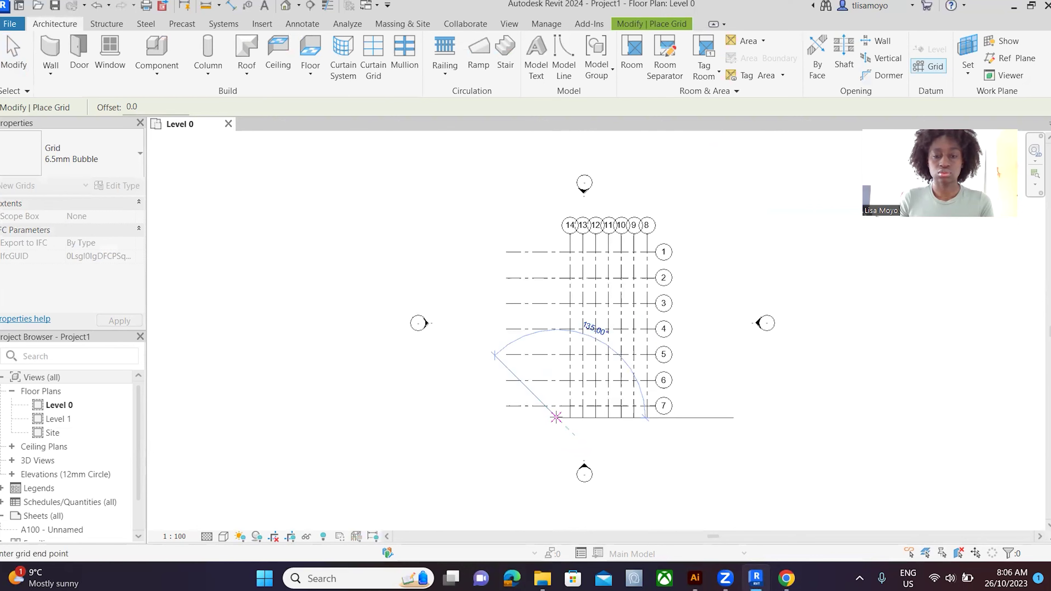
pyautogui.scroll(4, 556, 226)
pyautogui.click(557, 224)
pyautogui.scroll(-3, 558, 223)
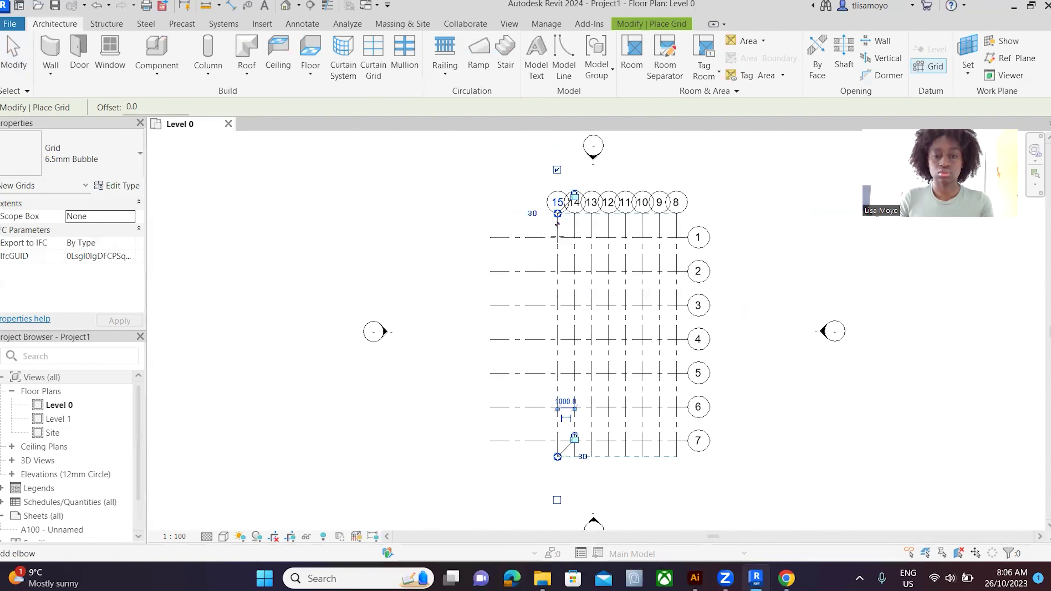
pyautogui.click(540, 457)
pyautogui.click(540, 213)
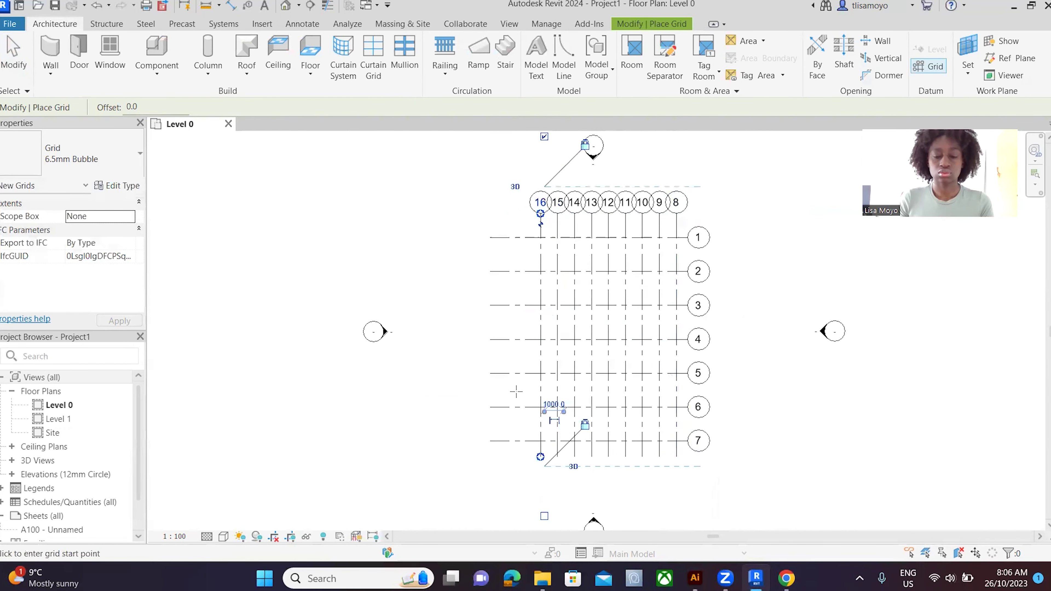
pyautogui.scroll(2, 557, 504)
pyautogui.scroll(-3, 526, 507)
pyautogui.scroll(4, 528, 506)
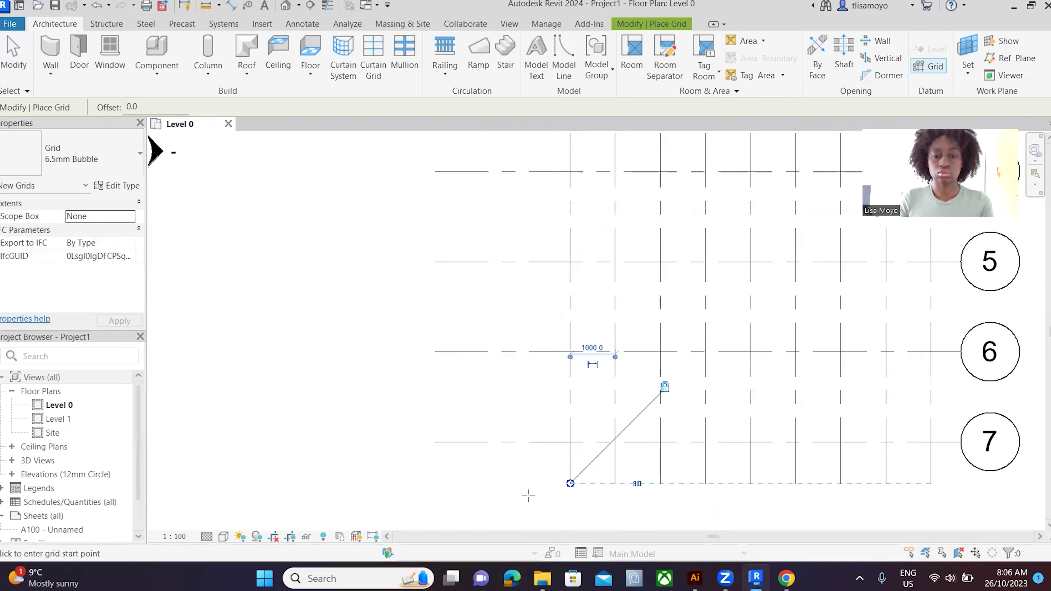
pyautogui.scroll(-1, 531, 493)
pyautogui.click(529, 483)
pyautogui.scroll(-3, 522, 426)
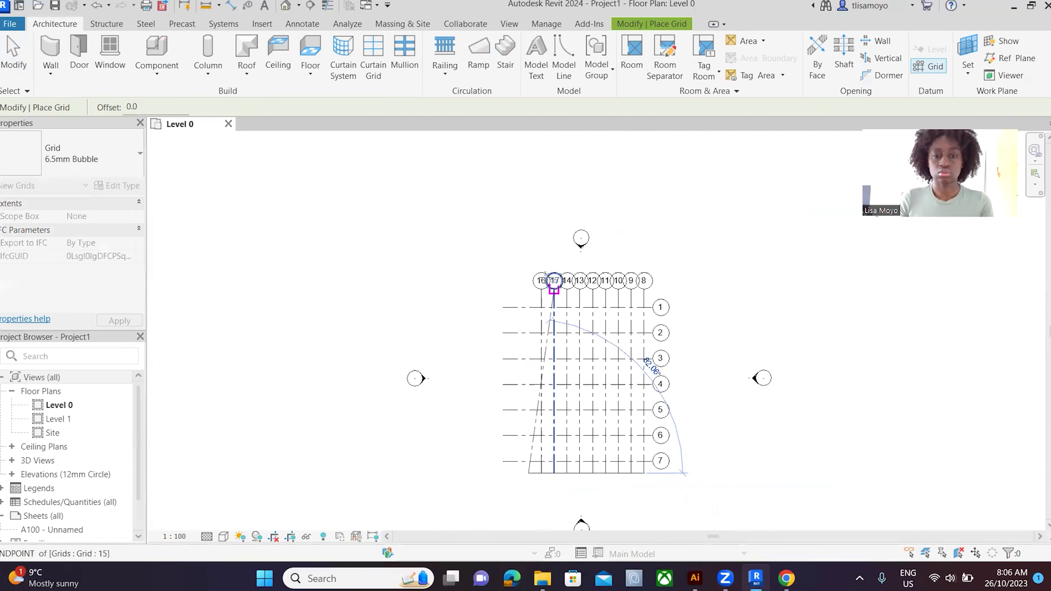
pyautogui.click(525, 284)
pyautogui.scroll(4, 511, 439)
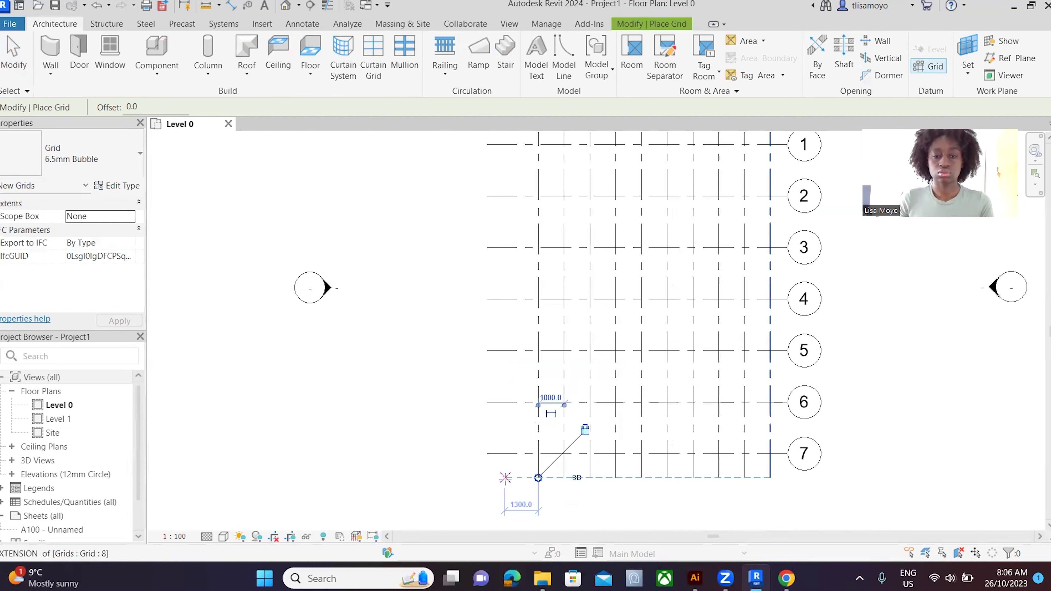
pyautogui.click(513, 478)
pyautogui.scroll(-2, 513, 349)
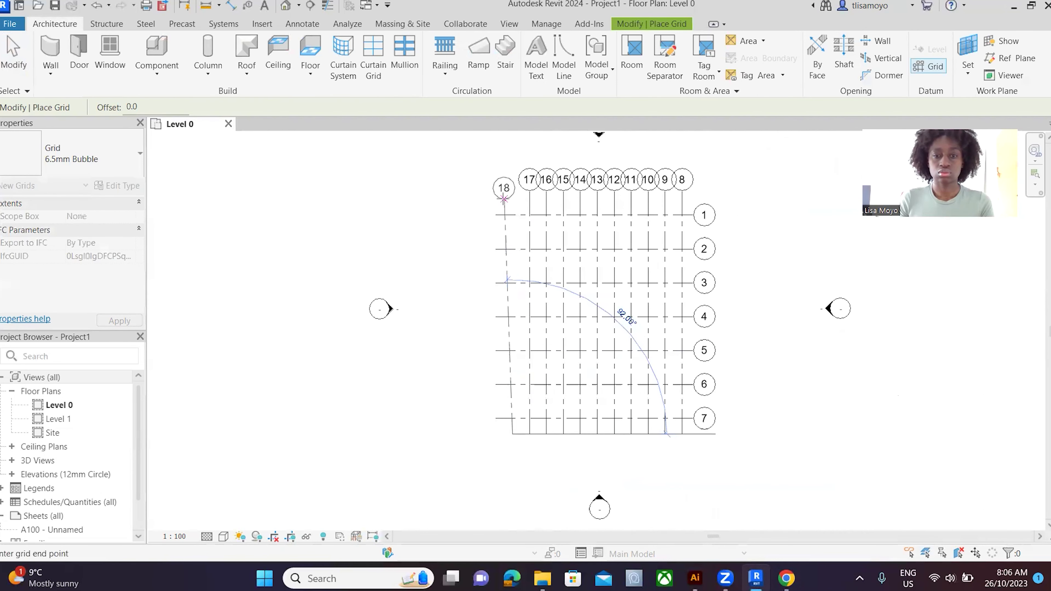
pyautogui.click(512, 191)
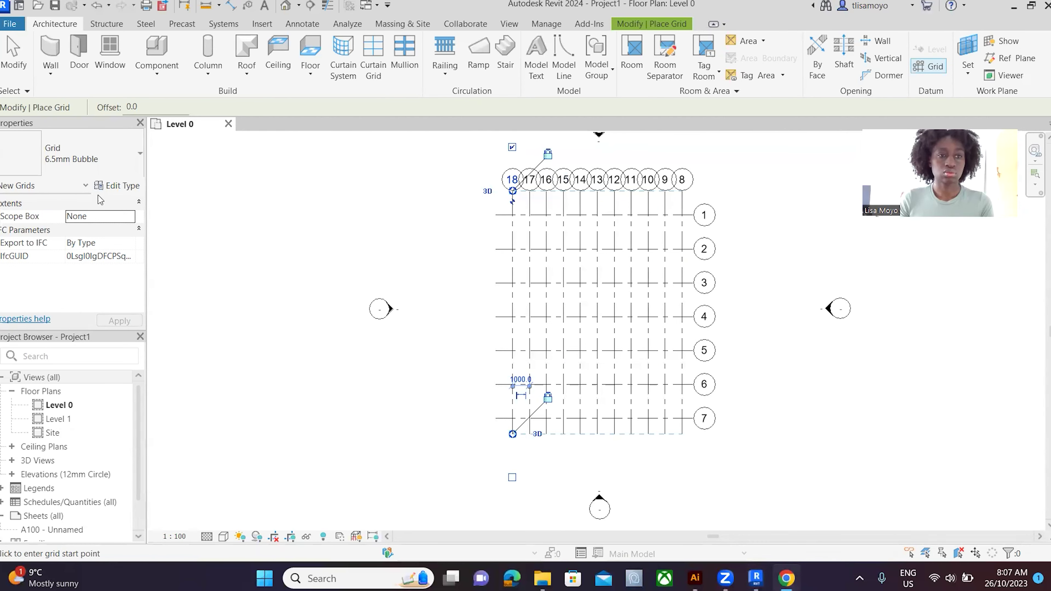
# Step: Stop placing grids and delete the extra grid 18
pyautogui.press('Escape')
pyautogui.click(513, 179)
pyautogui.press('Delete')
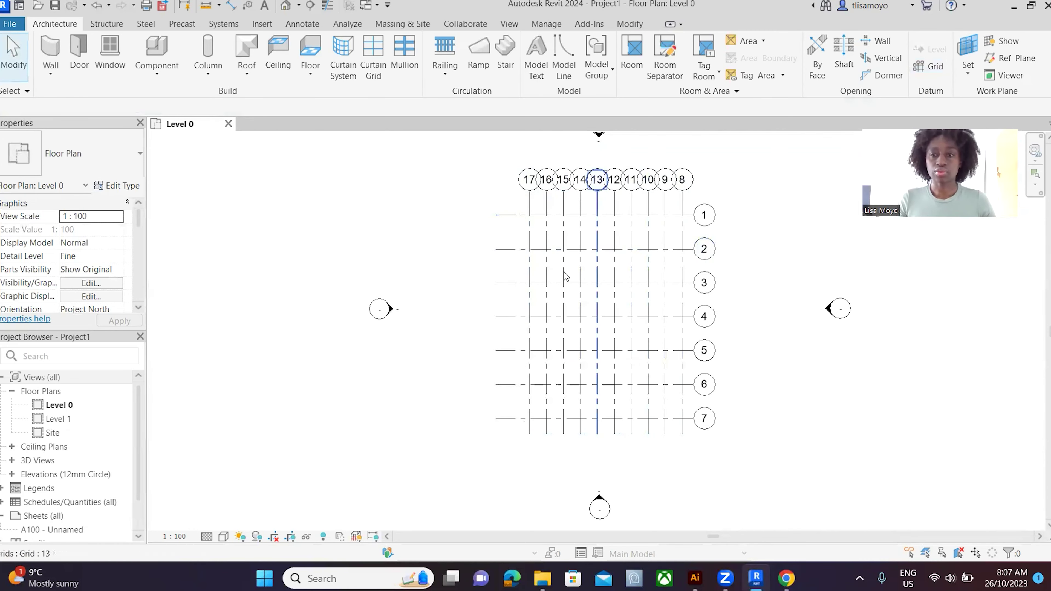
pyautogui.scroll(3, 648, 192)
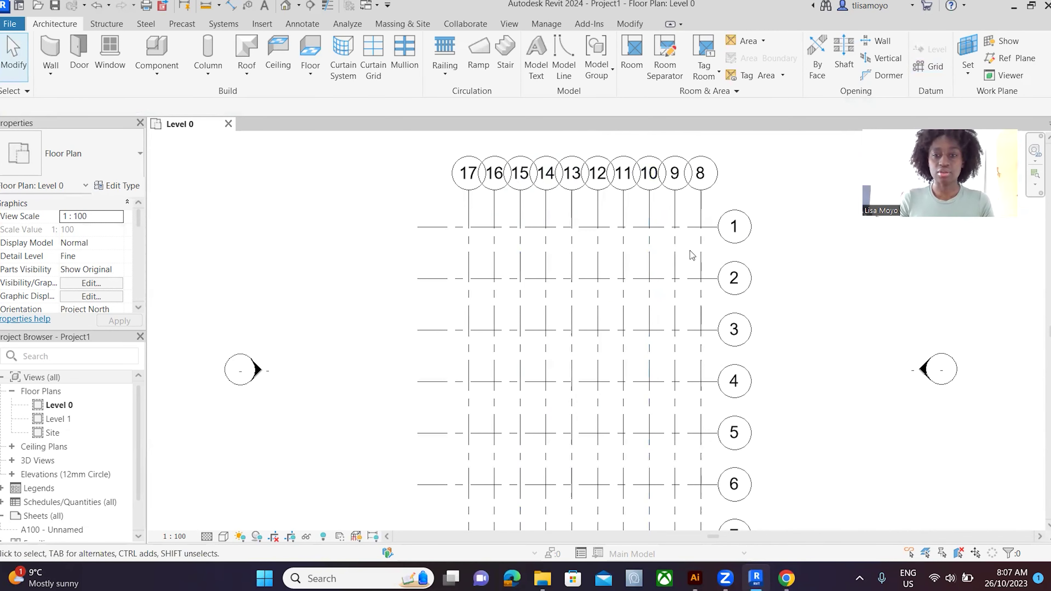
# Step: Letter grids 1 and 2 as A and B, then undo to restart from the bottom
pyautogui.doubleClick(734, 226)
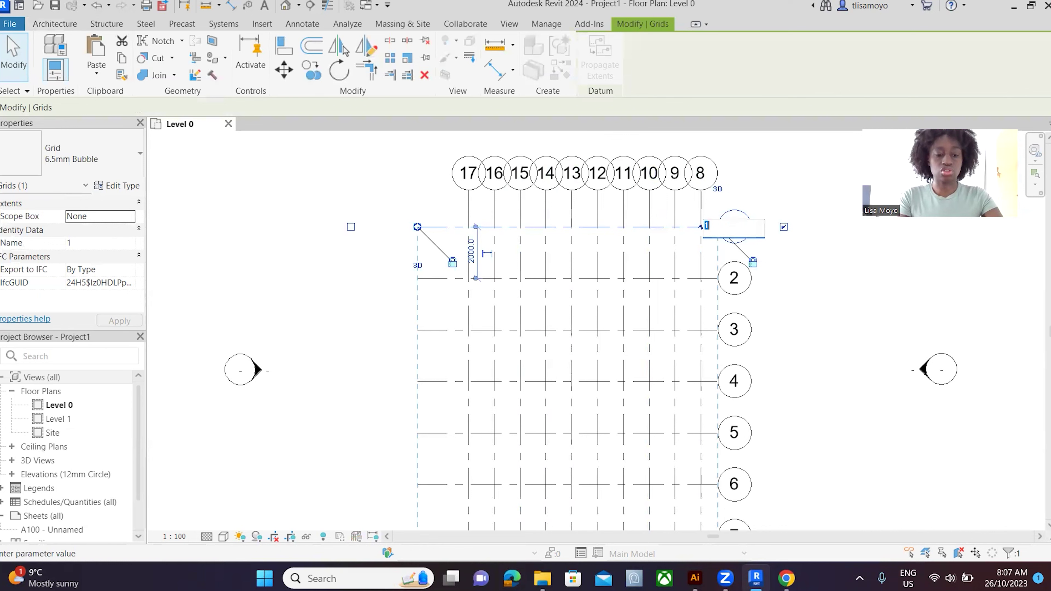
pyautogui.press('Return')
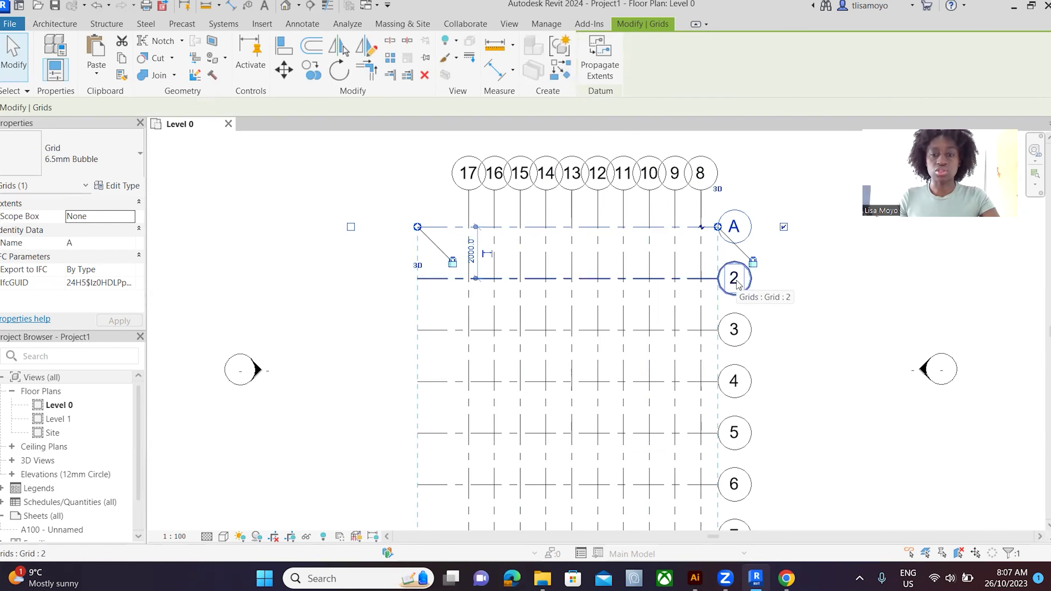
pyautogui.doubleClick(734, 279)
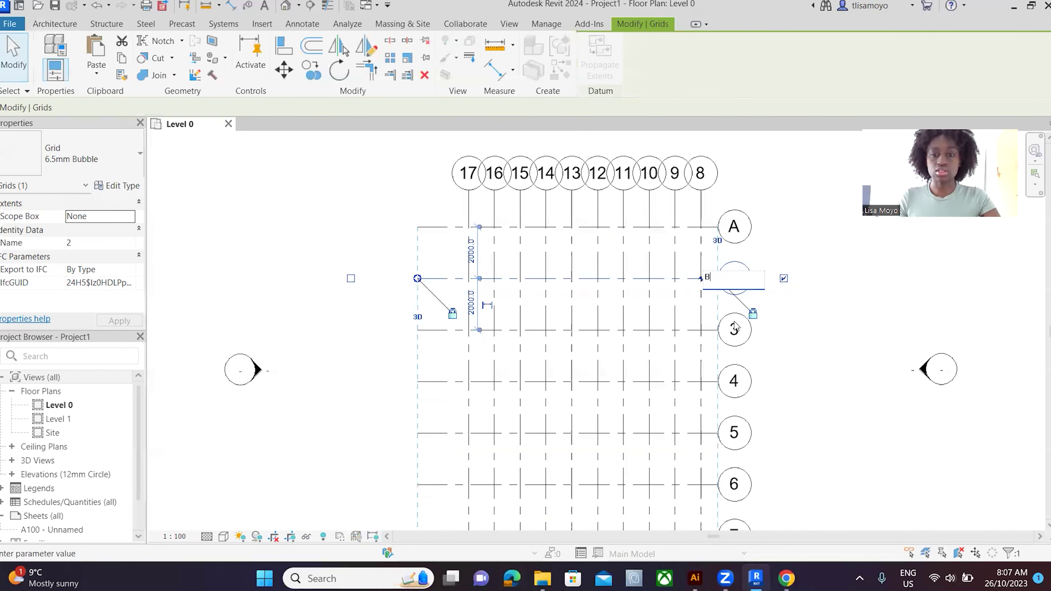
pyautogui.press('Return')
pyautogui.doubleClick(739, 334)
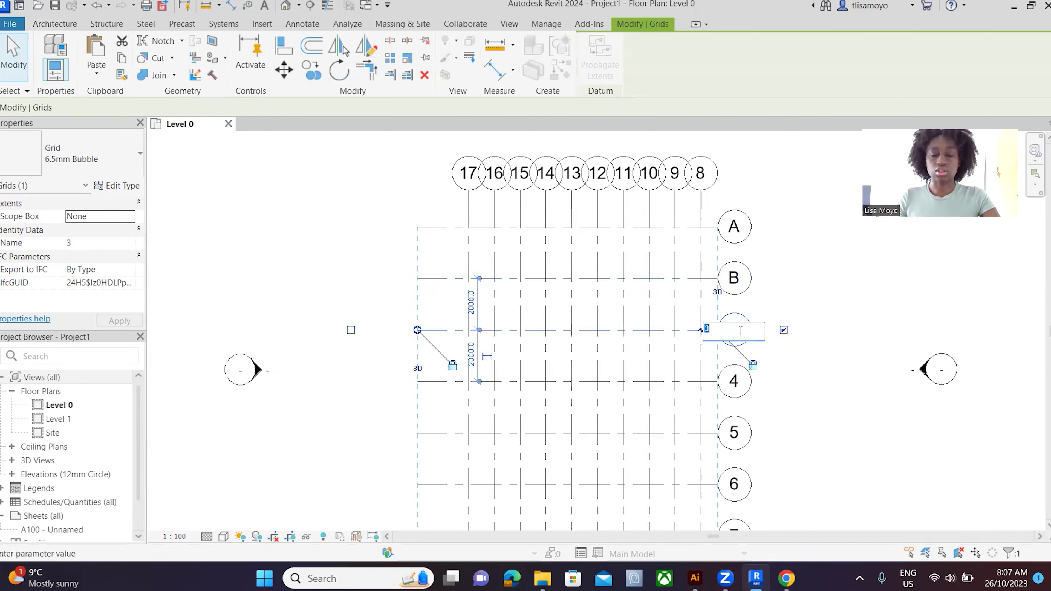
pyautogui.press('Escape')
pyautogui.scroll(-2, 763, 211)
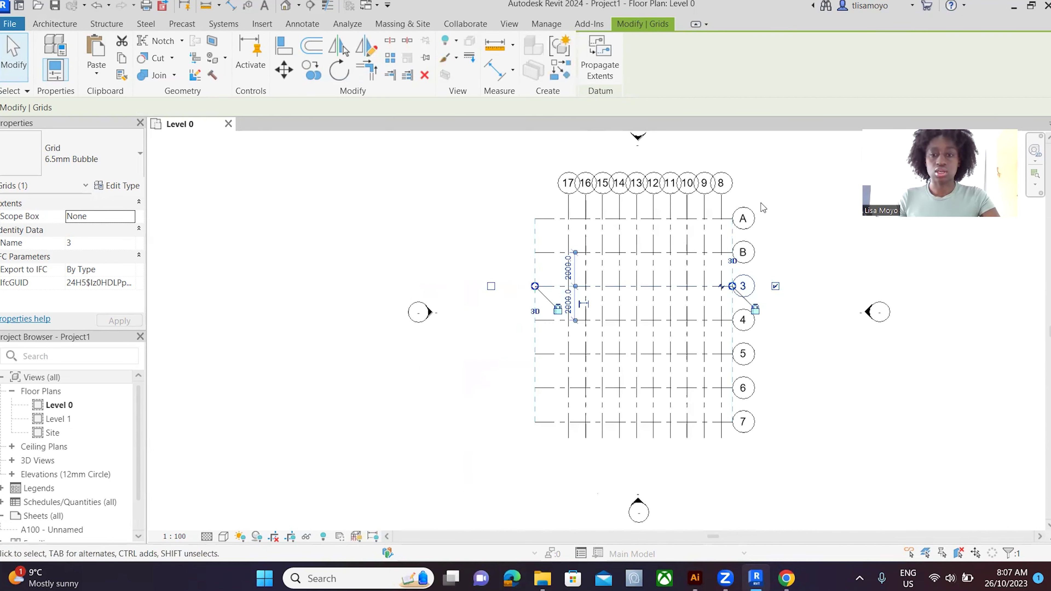
pyautogui.hotkey('ctrl', 'z')
pyautogui.hotkey('ctrl', 'z')
pyautogui.scroll(2, 763, 211)
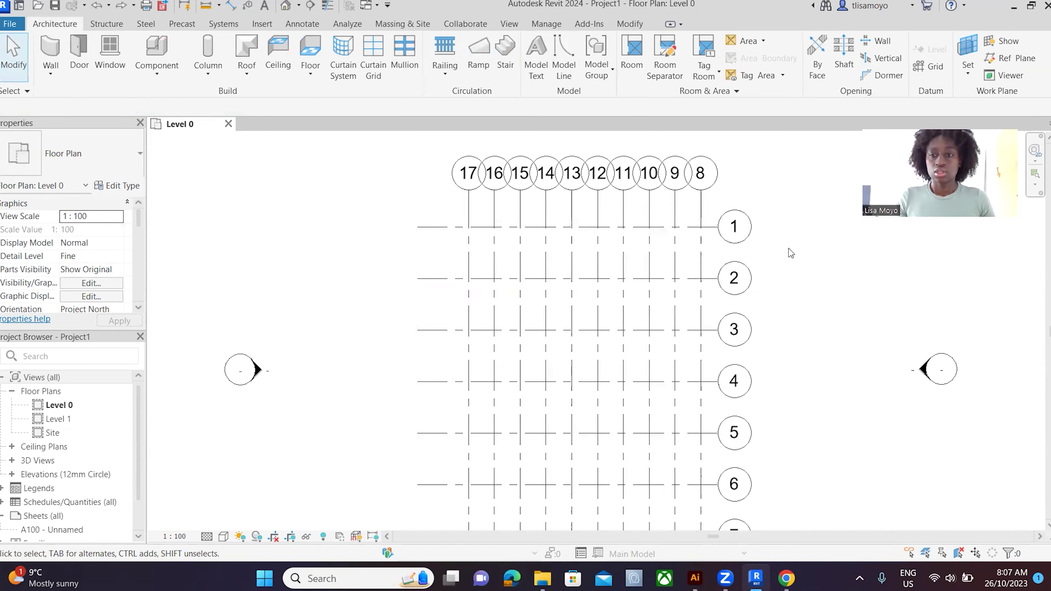
pyautogui.scroll(-1, 703, 225)
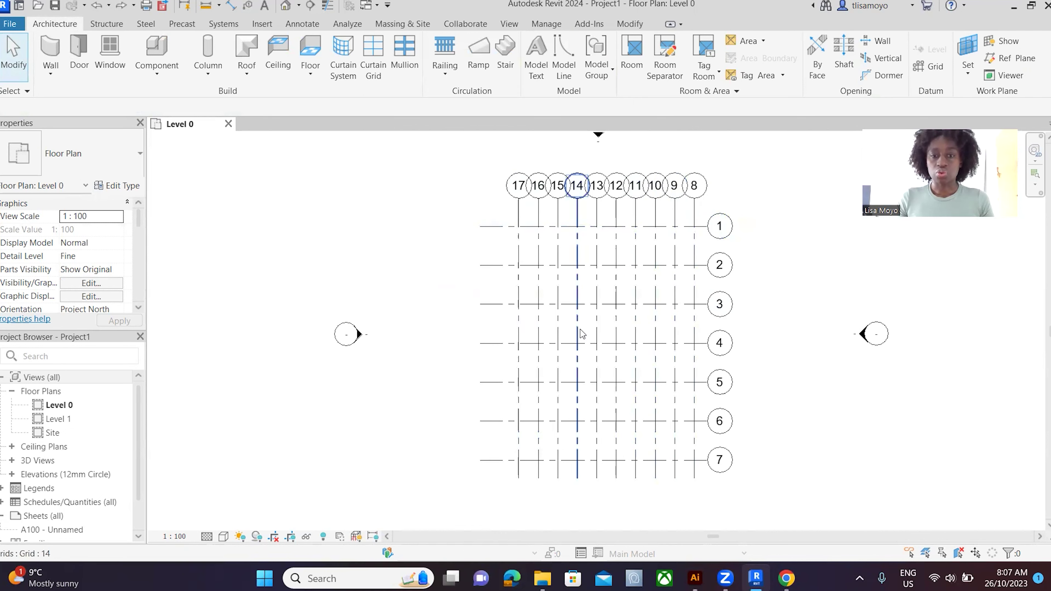
pyautogui.scroll(1, 721, 460)
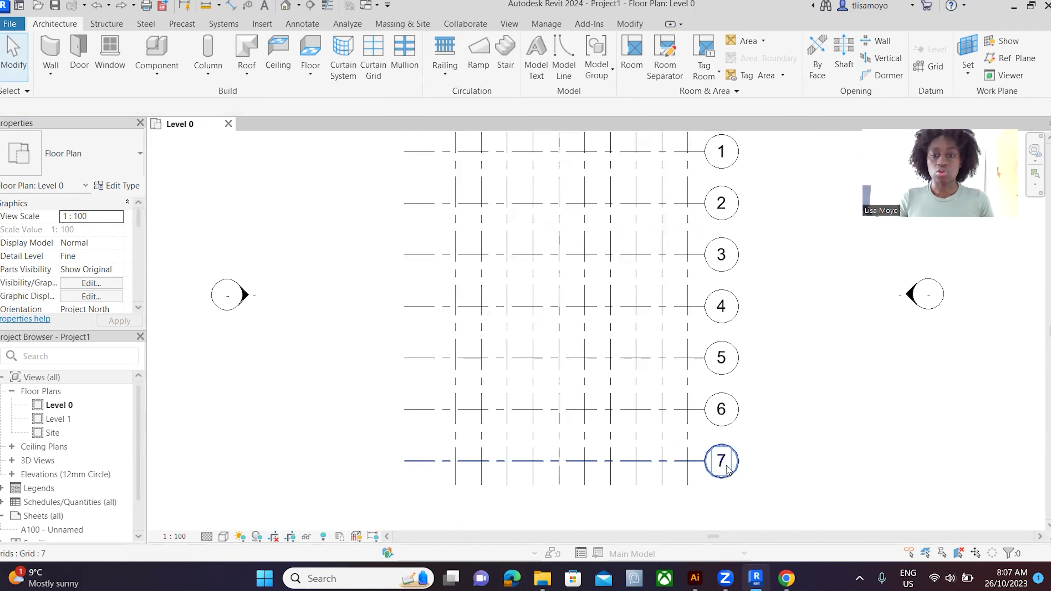
# Step: Rename grids 7, 6, 5 and 4 to A, B, C and D
pyautogui.doubleClick(727, 469)
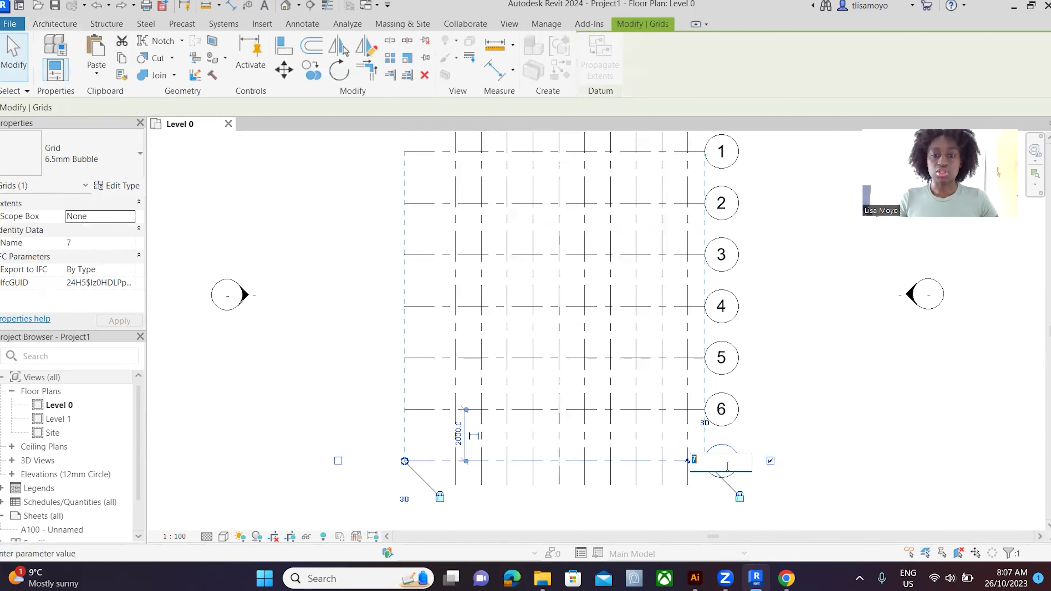
pyautogui.write('A')
pyautogui.press('Return')
pyautogui.doubleClick(724, 414)
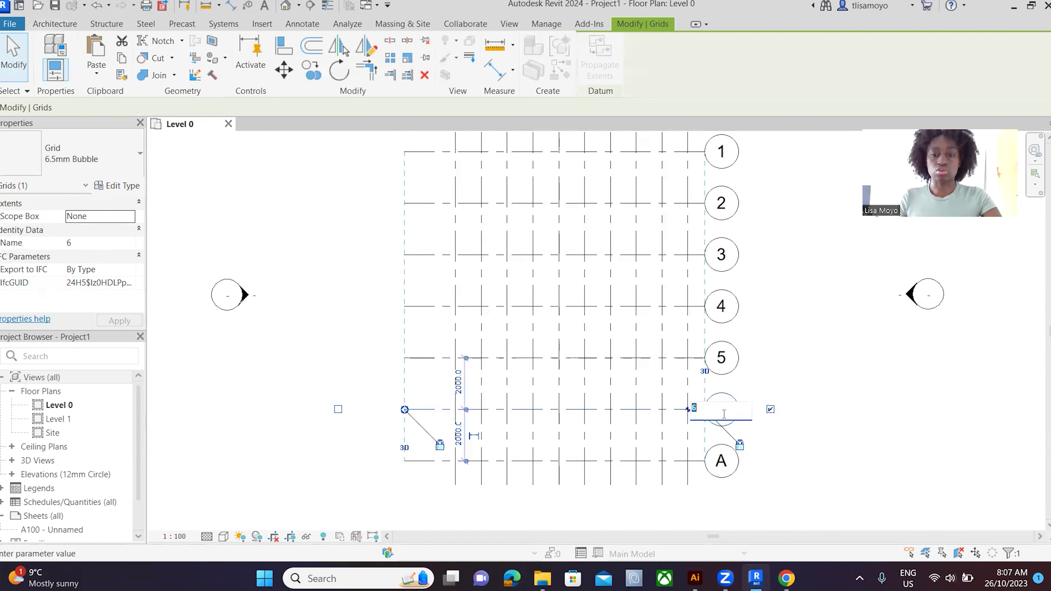
pyautogui.press('Return')
pyautogui.doubleClick(721, 359)
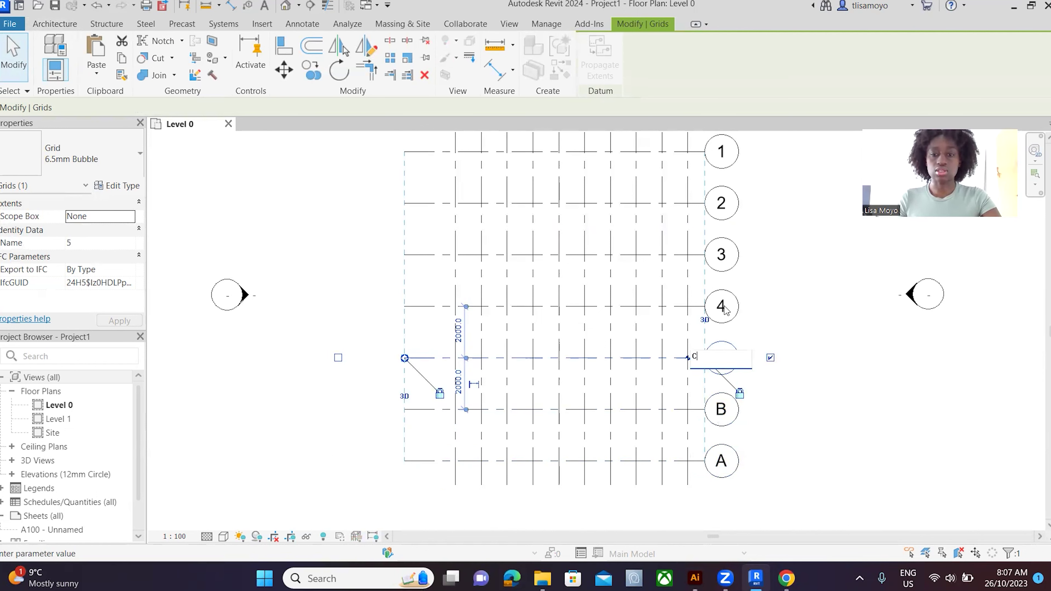
pyautogui.press('Return')
pyautogui.click(724, 308)
pyautogui.click(725, 307)
pyautogui.press('Return')
# Step: Rename the top three grids 3, 2 and 1 to E, F and G
pyautogui.doubleClick(720, 256)
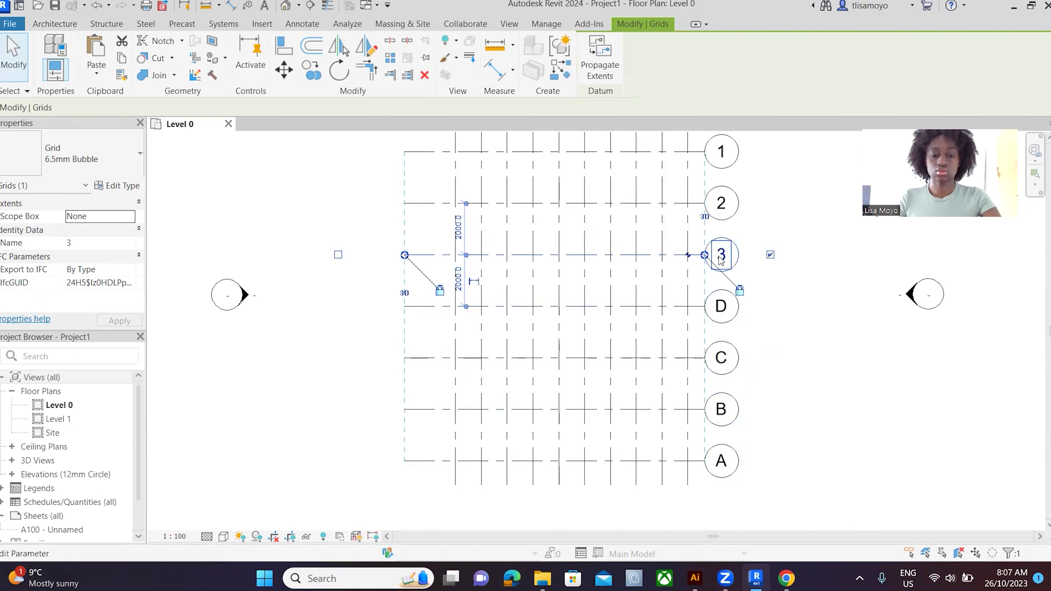
pyautogui.write('E')
pyautogui.press('Return')
pyautogui.click(720, 203)
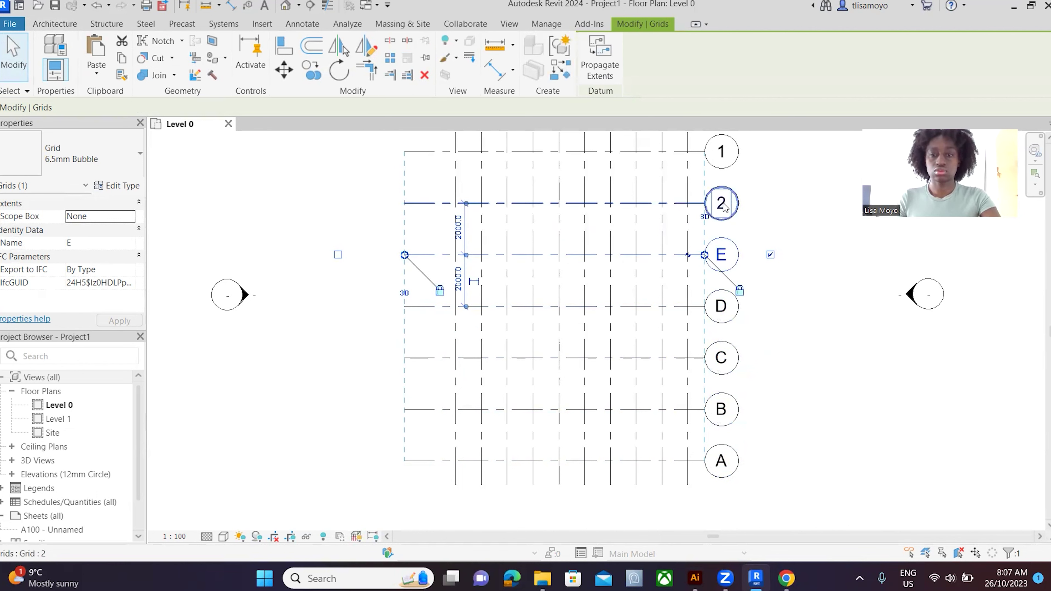
pyautogui.click(721, 203)
pyautogui.write('F')
pyautogui.press('Return')
pyautogui.click(722, 152)
pyautogui.click(722, 152)
pyautogui.click(729, 157)
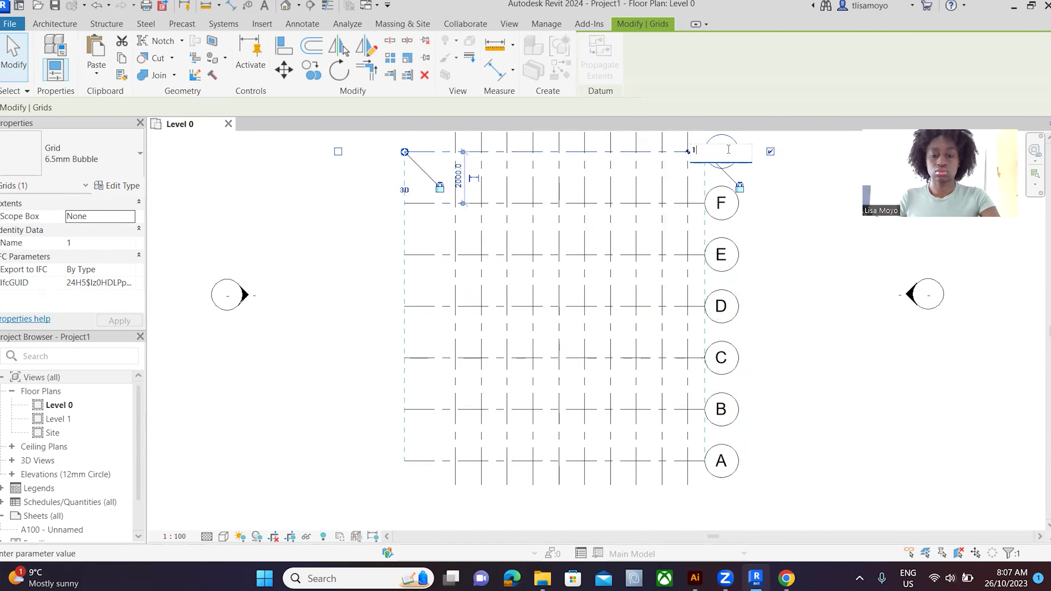
pyautogui.write('G')
pyautogui.press('Return')
# Step: Renumber the five rightmost vertical grid lines 1 through 5, moving right to left
pyautogui.moveTo(809, 209); pyautogui.dragTo(845, 298, button='middle')
pyautogui.scroll(2, 659, 187)
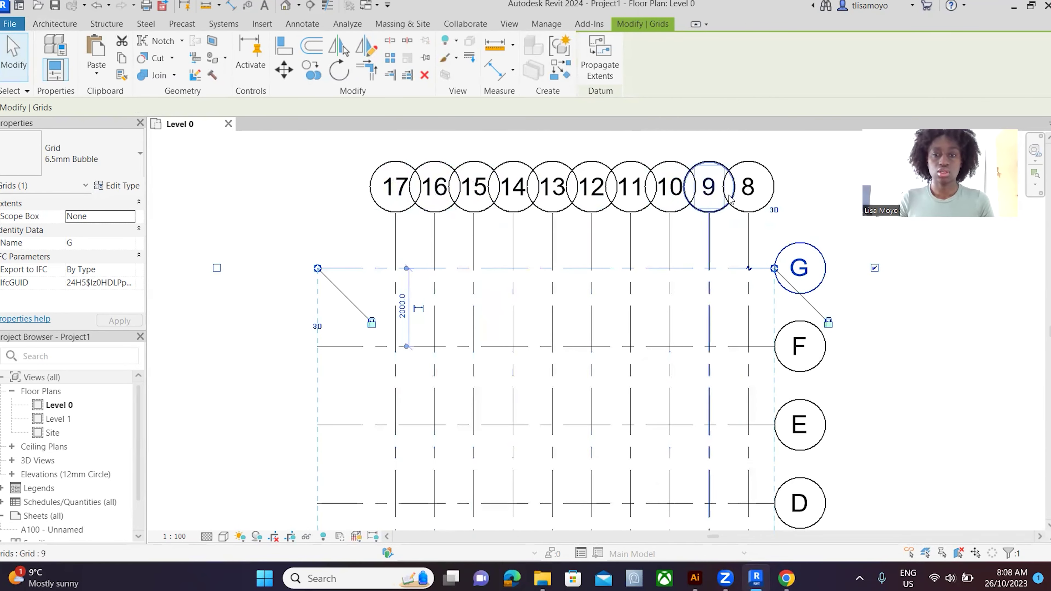
pyautogui.doubleClick(743, 195)
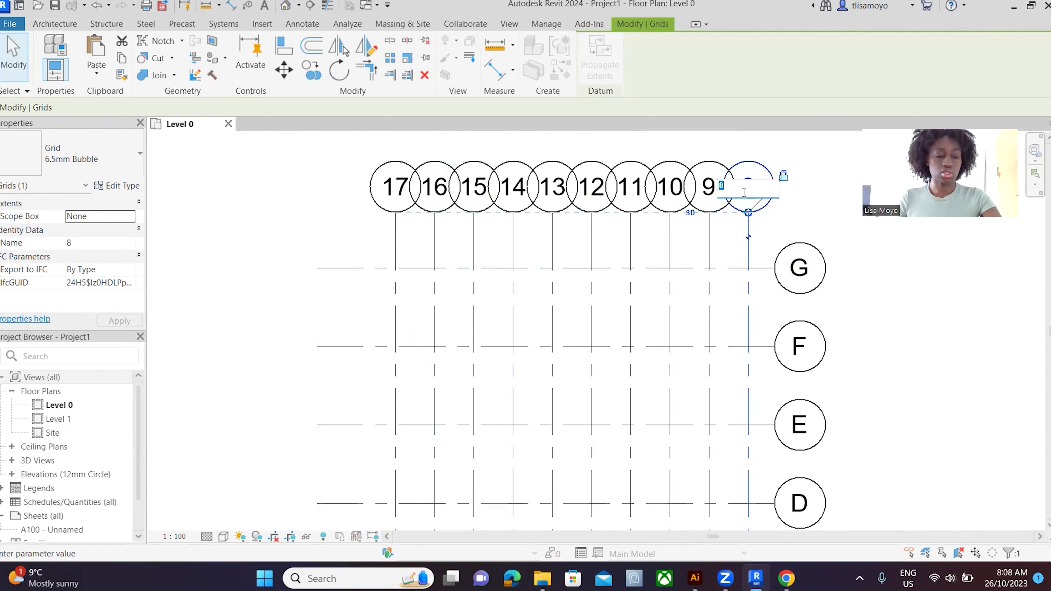
pyautogui.write('1')
pyautogui.click(711, 187)
pyautogui.click(711, 189)
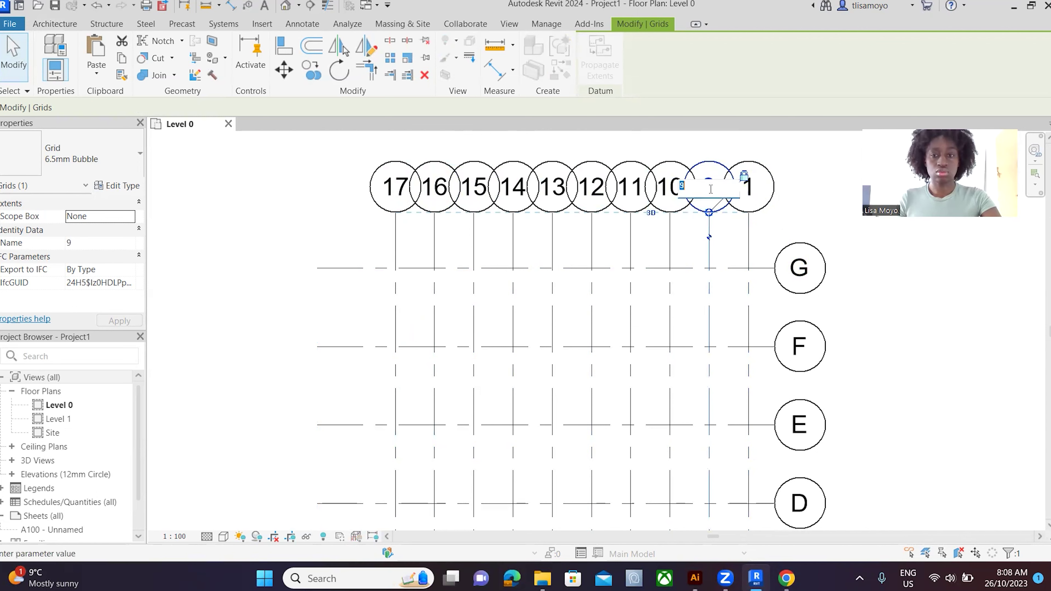
pyautogui.write('2')
pyautogui.click(665, 187)
pyautogui.click(662, 186)
pyautogui.write('3')
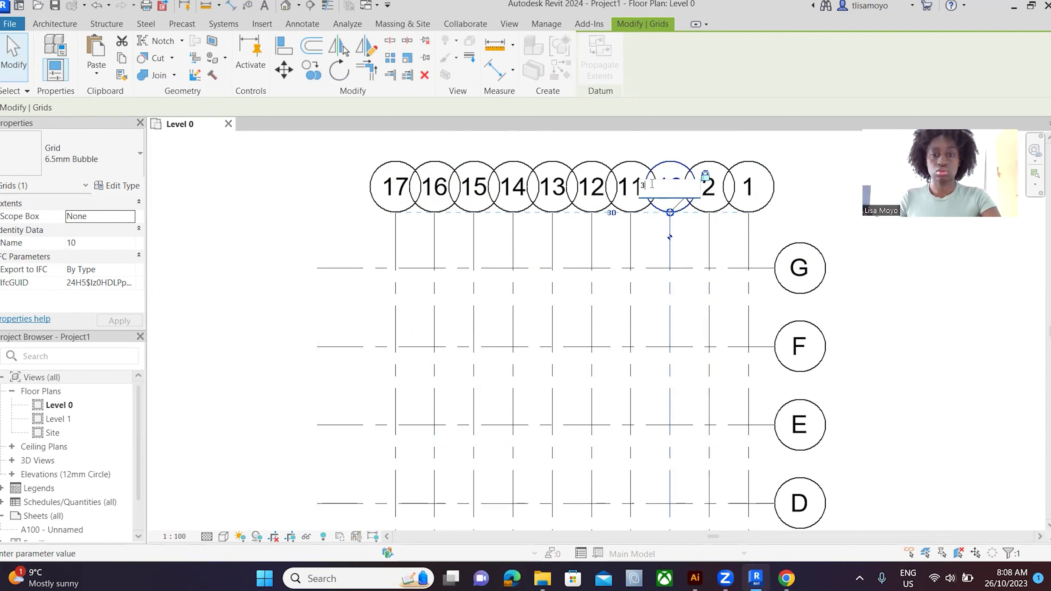
pyautogui.click(635, 185)
pyautogui.click(634, 183)
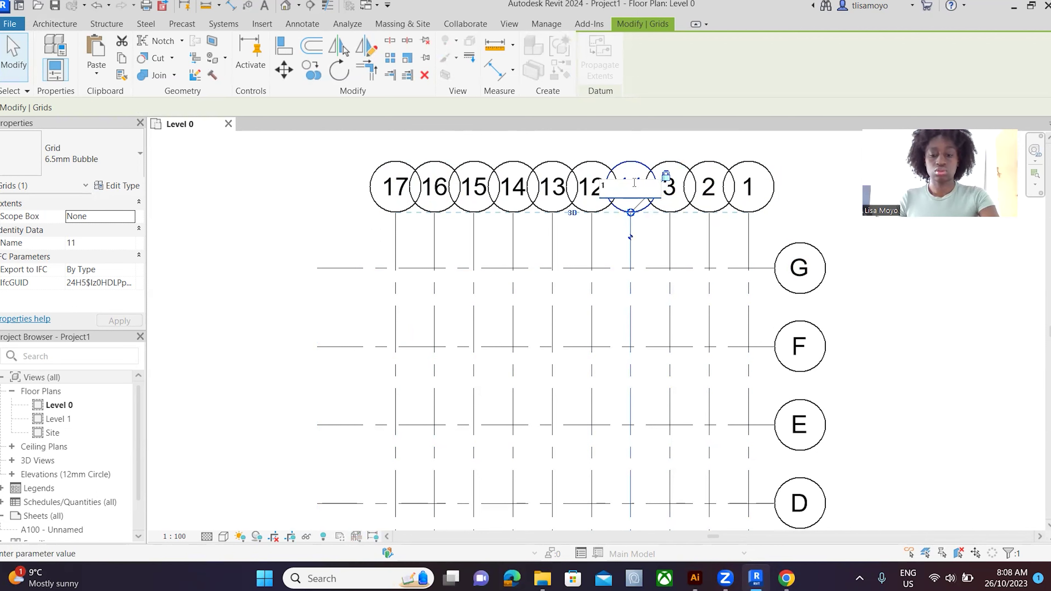
pyautogui.click(593, 186)
pyautogui.click(597, 182)
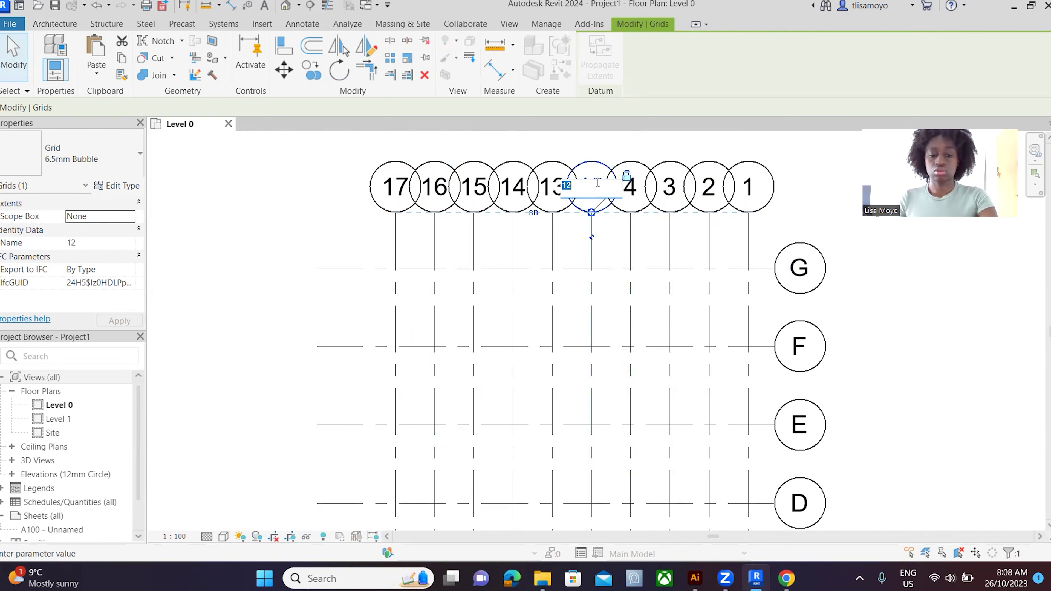
pyautogui.click(545, 183)
# Step: Renumber the remaining five vertical grid lines 6 through 10, ending at the leftmost grid
pyautogui.click(557, 188)
pyautogui.write('6')
pyautogui.click(513, 186)
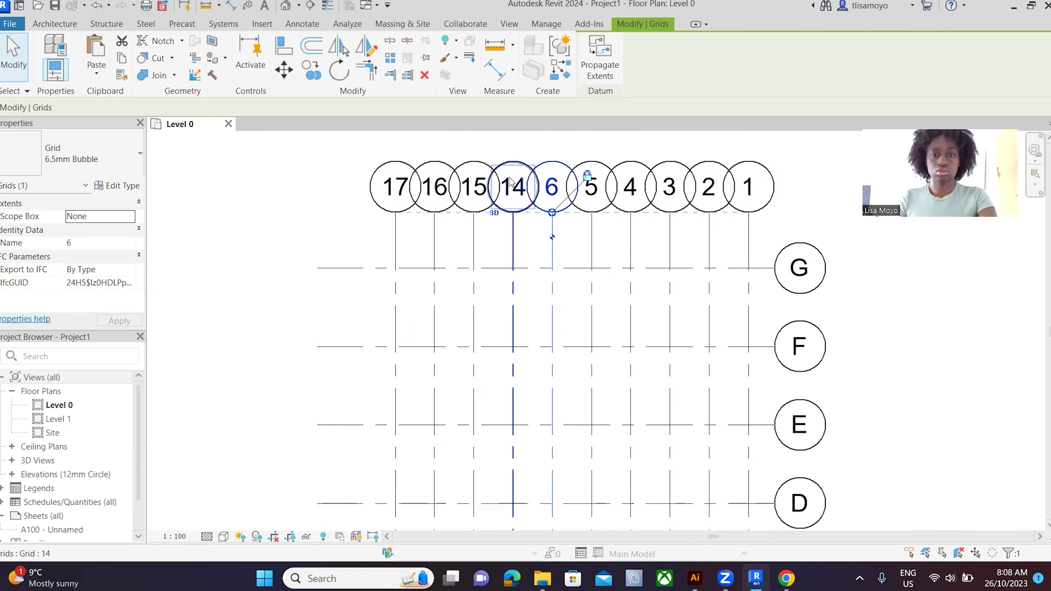
pyautogui.click(512, 186)
pyautogui.write('7')
pyautogui.press('Return')
pyautogui.click(464, 188)
pyautogui.click(470, 187)
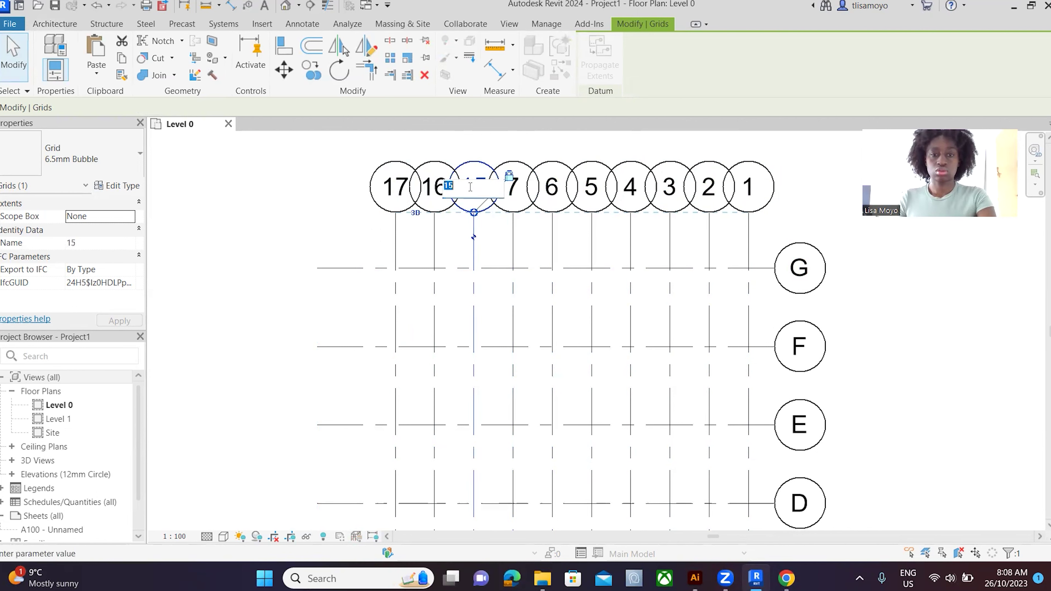
pyautogui.click(441, 184)
pyautogui.click(437, 180)
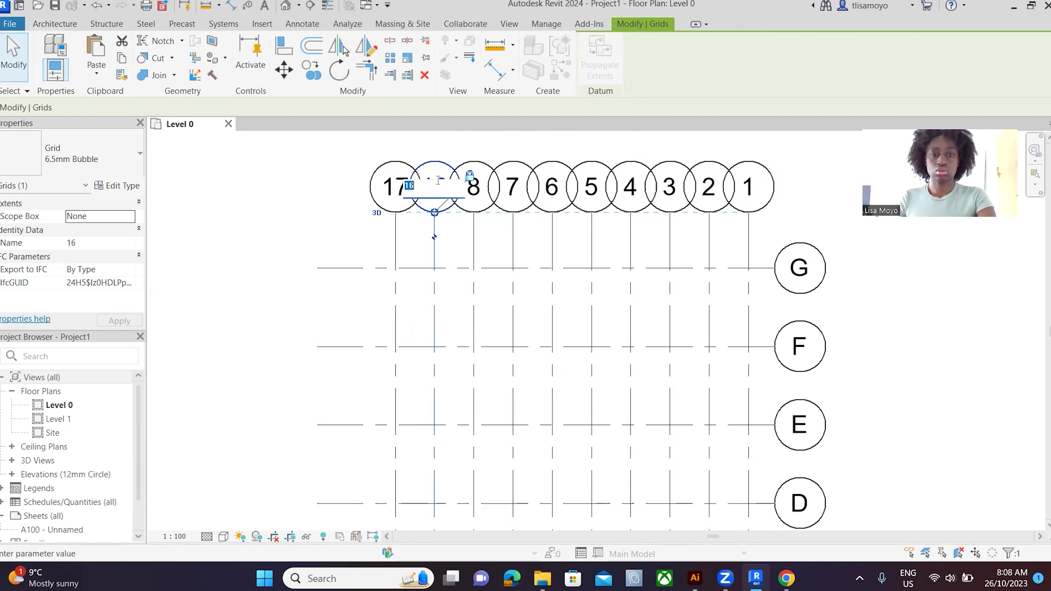
pyautogui.click(398, 174)
pyautogui.click(397, 181)
pyautogui.click(335, 194)
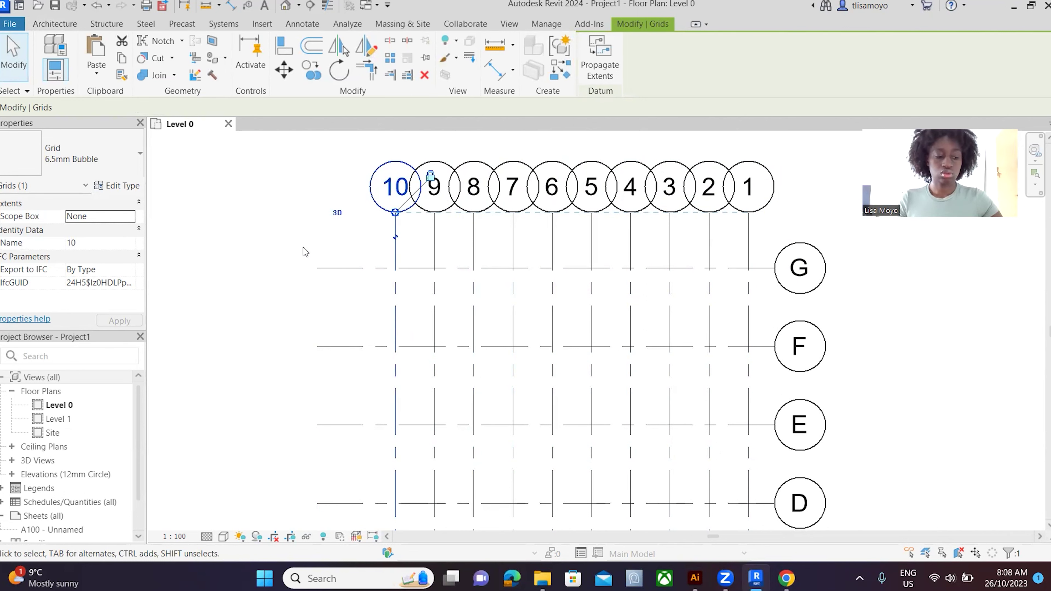
pyautogui.click(301, 213)
pyautogui.scroll(-5, 349, 223)
pyautogui.scroll(2, 339, 277)
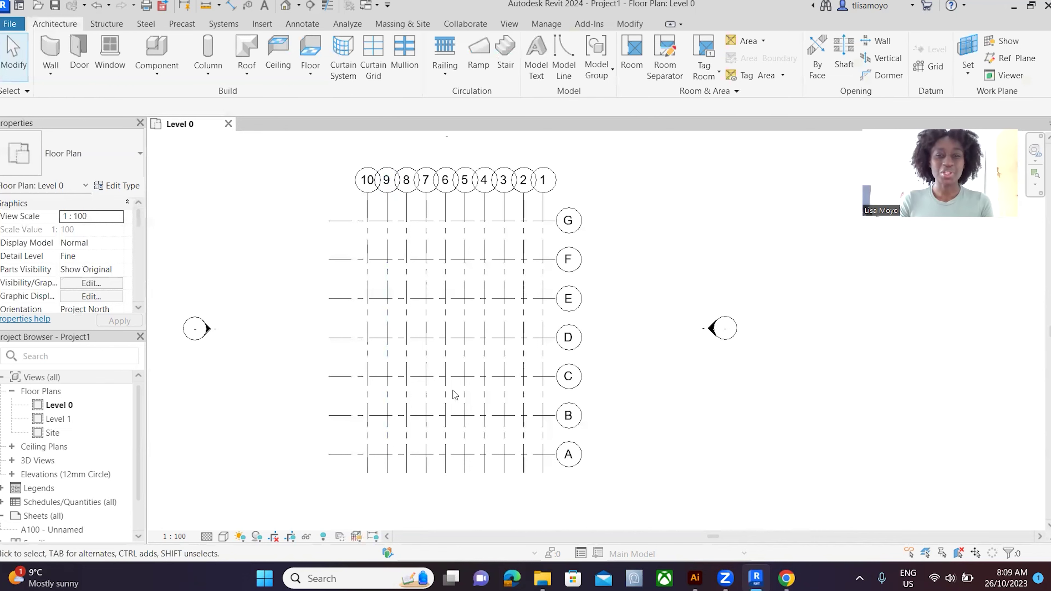
pyautogui.scroll(-3, 306, 306)
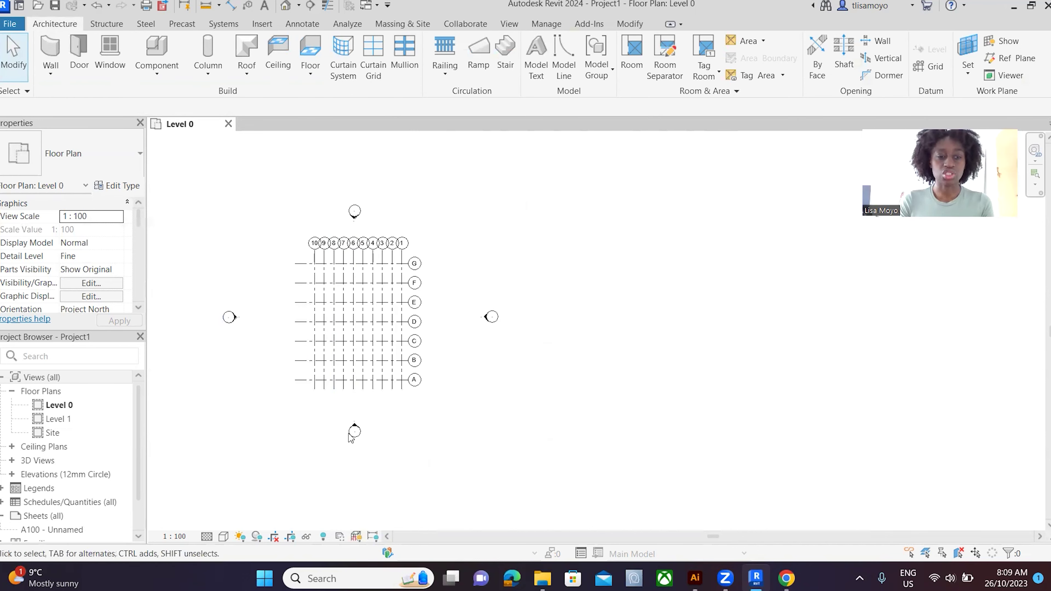
pyautogui.scroll(3, 347, 246)
pyautogui.scroll(-3, 455, 242)
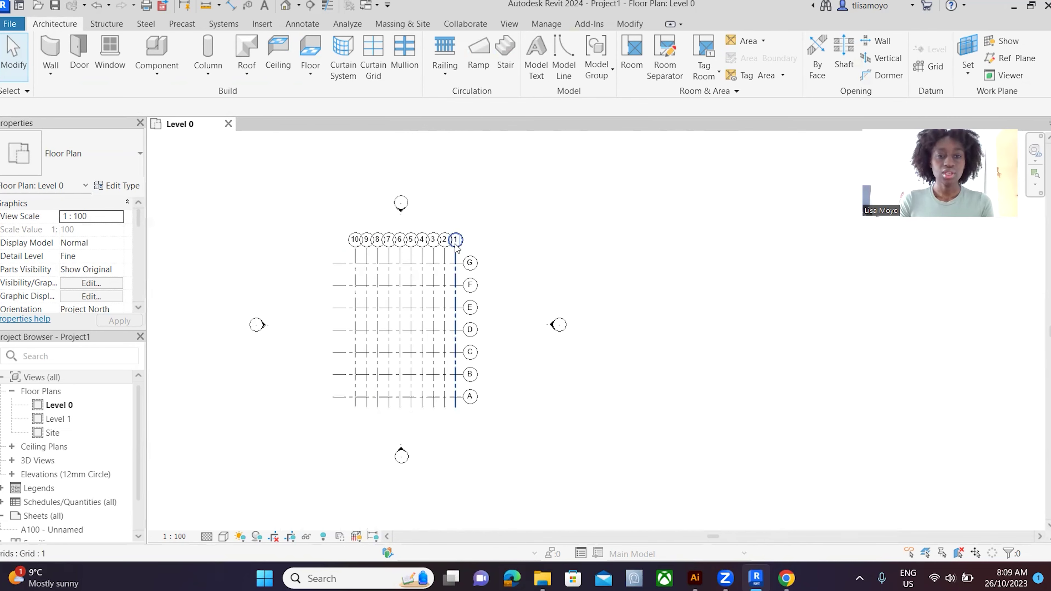
pyautogui.scroll(3, 366, 306)
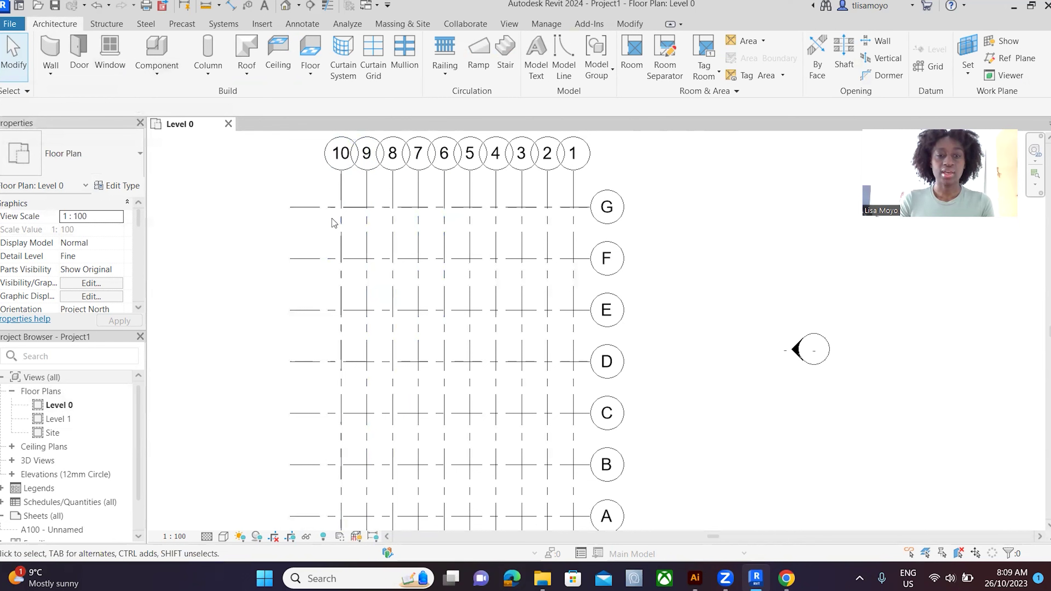
pyautogui.scroll(-3, 344, 284)
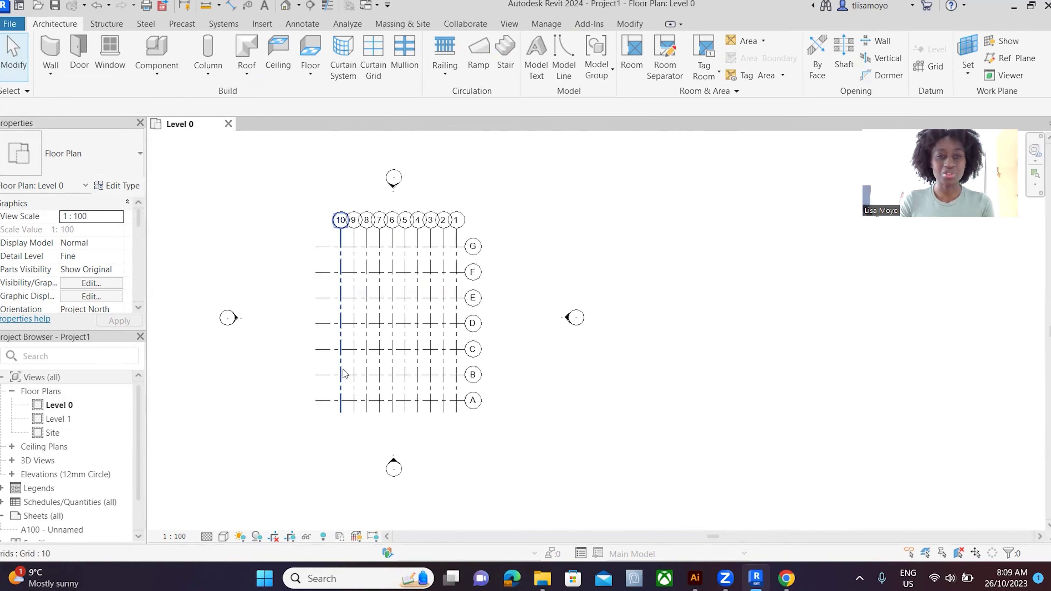
pyautogui.scroll(2, 337, 375)
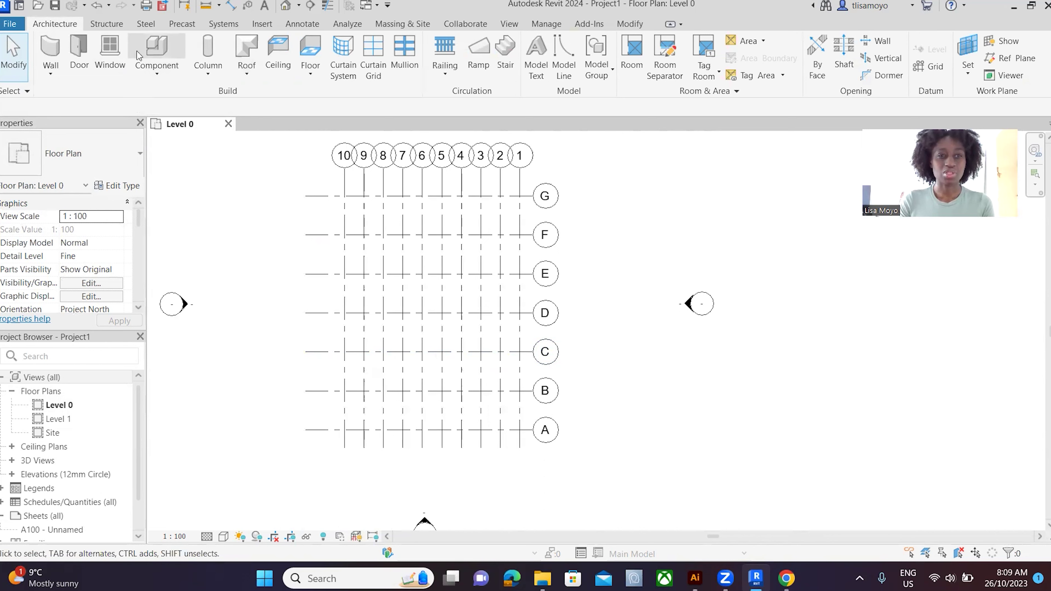
# Step: Draw a closed exterior wall loop through G/10, A/10, A/1, F/1, F/4, G/4 and back to G/10
pyautogui.click(50, 53)
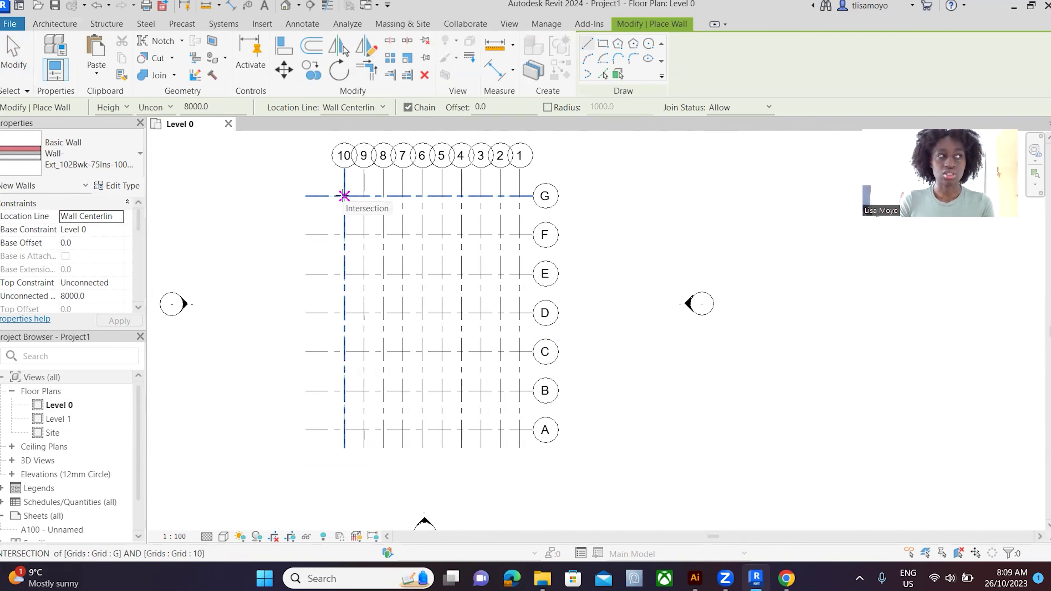
pyautogui.click(344, 195)
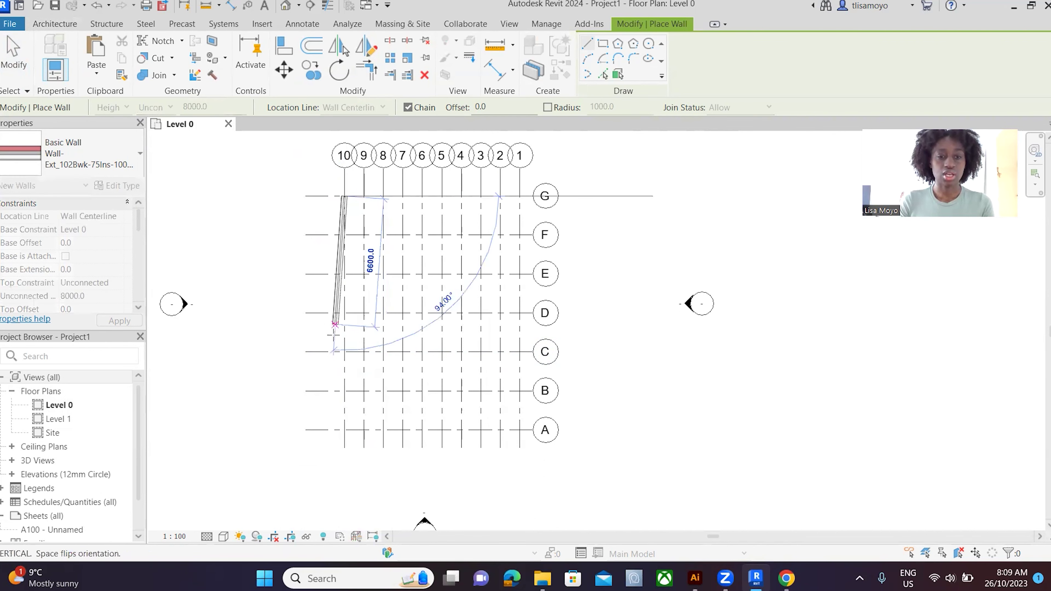
pyautogui.click(345, 429)
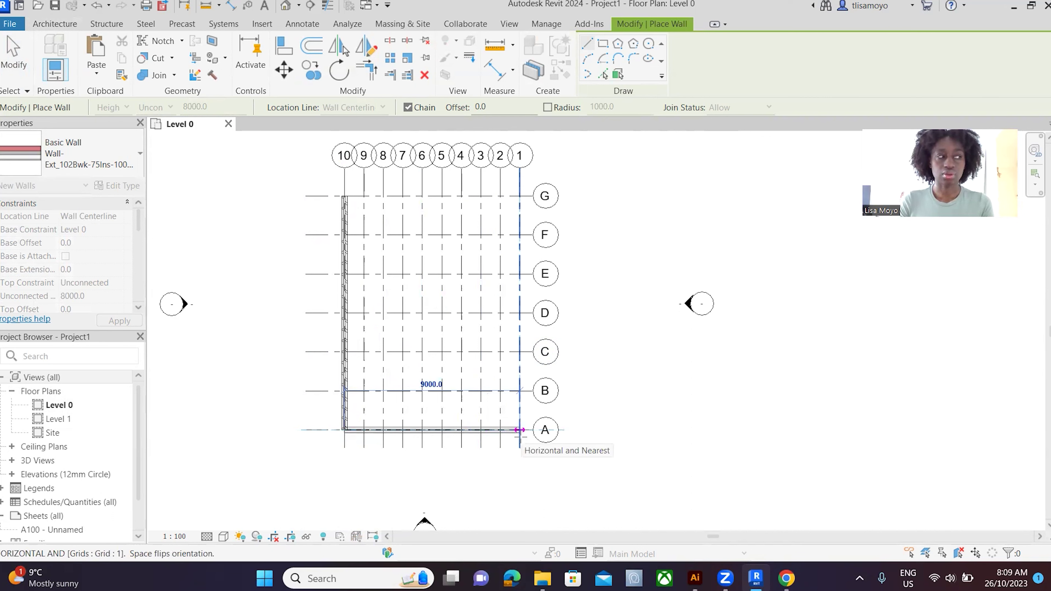
pyautogui.click(519, 430)
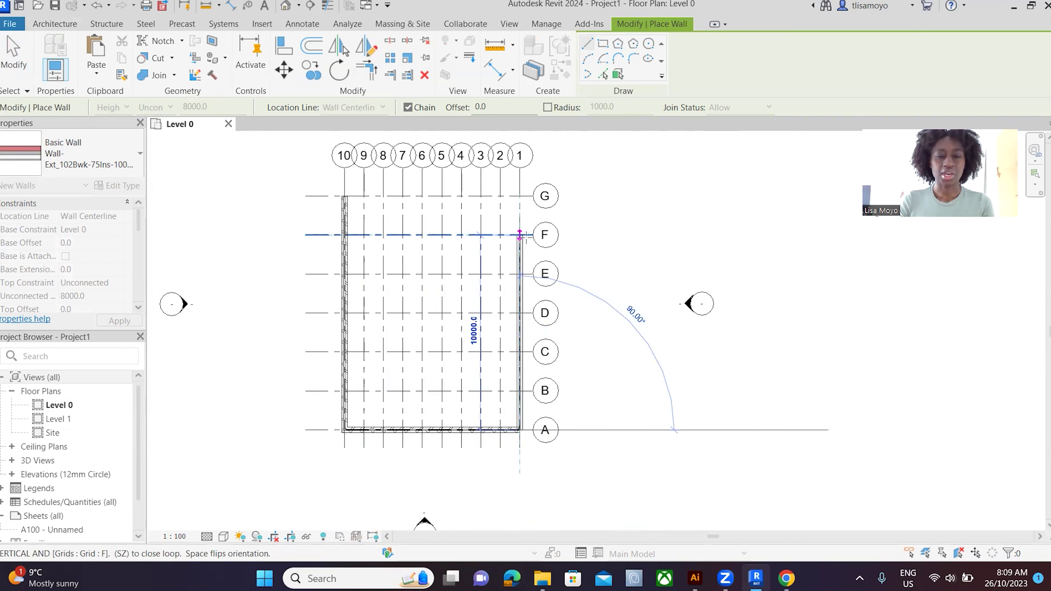
pyautogui.click(520, 235)
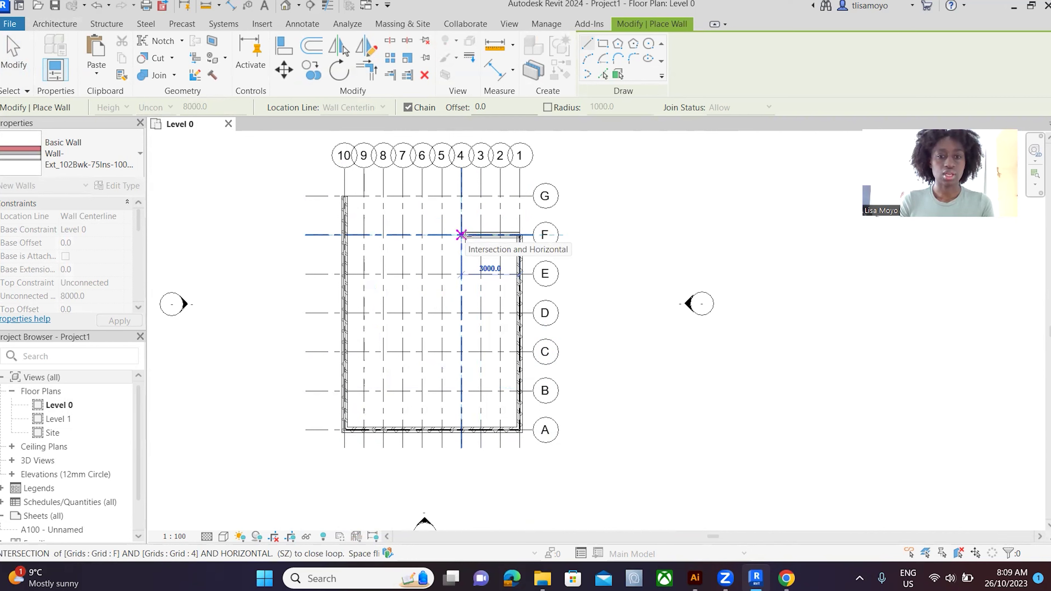
pyautogui.click(461, 235)
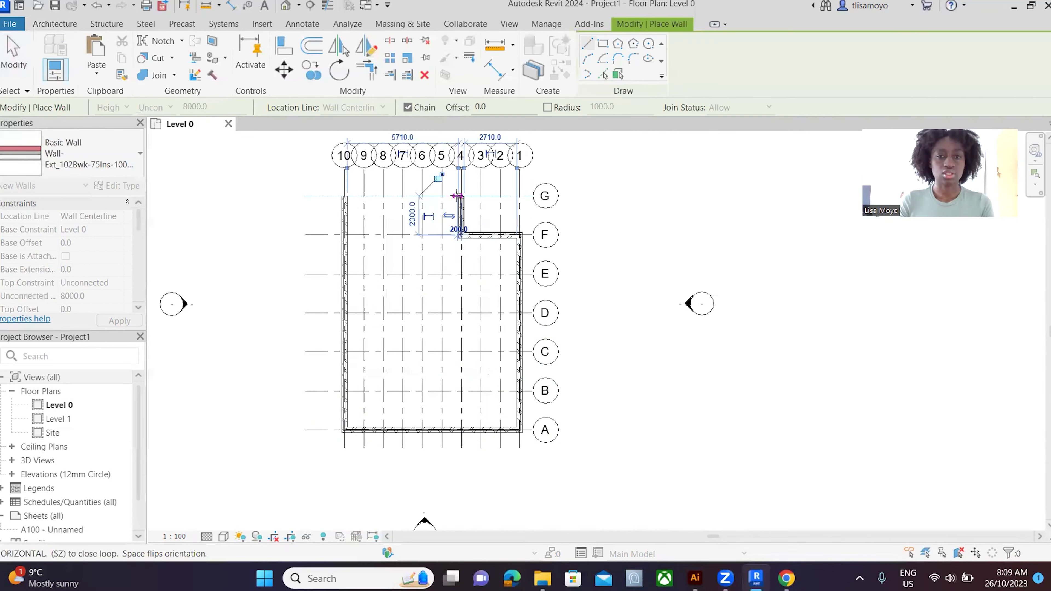
pyautogui.click(461, 196)
pyautogui.click(344, 196)
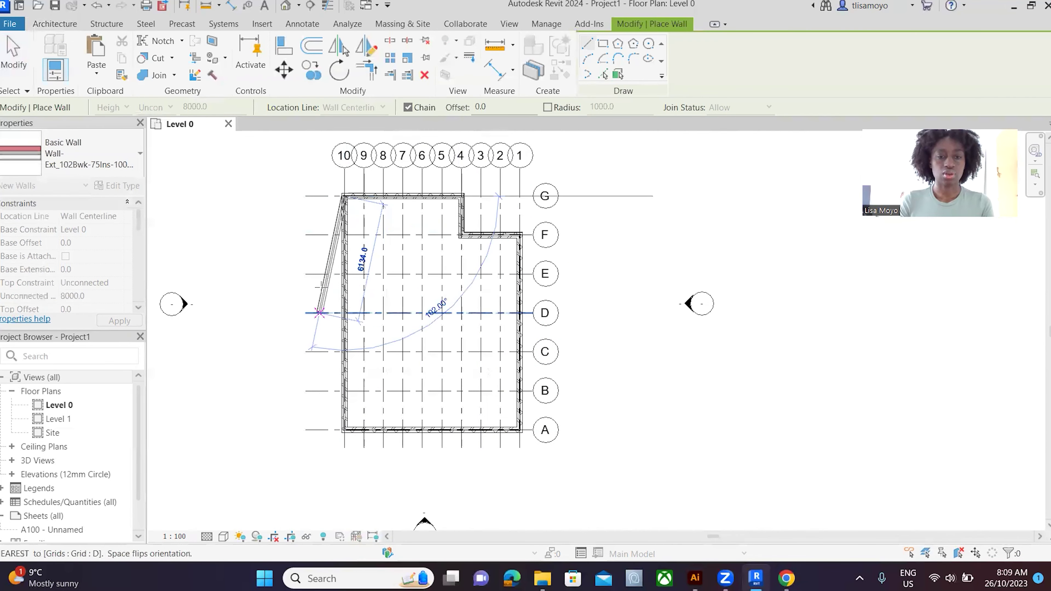
pyautogui.press('Escape')
pyautogui.press('Escape')
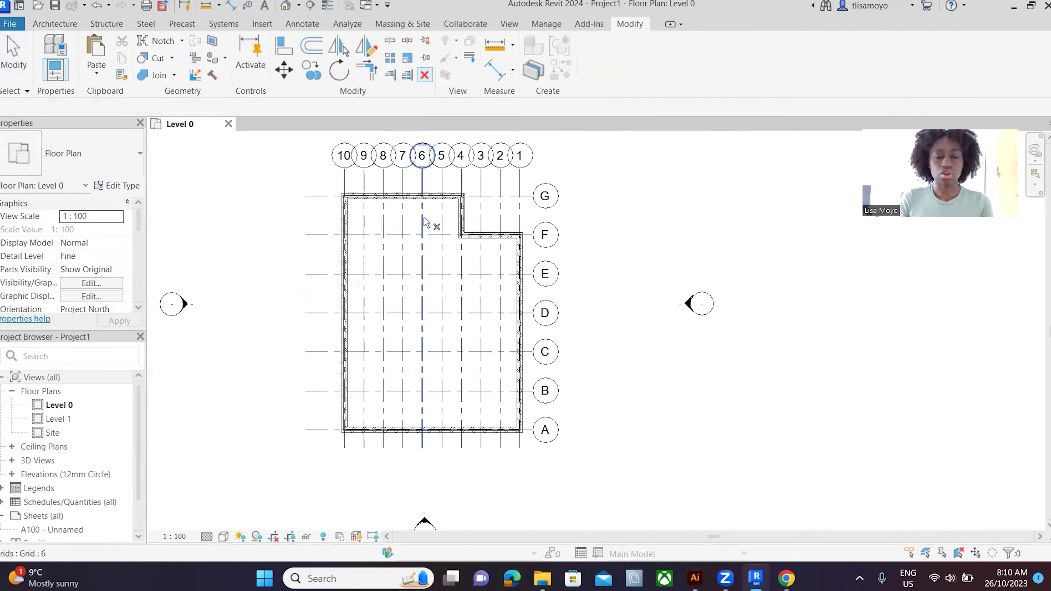
pyautogui.scroll(1, 416, 206)
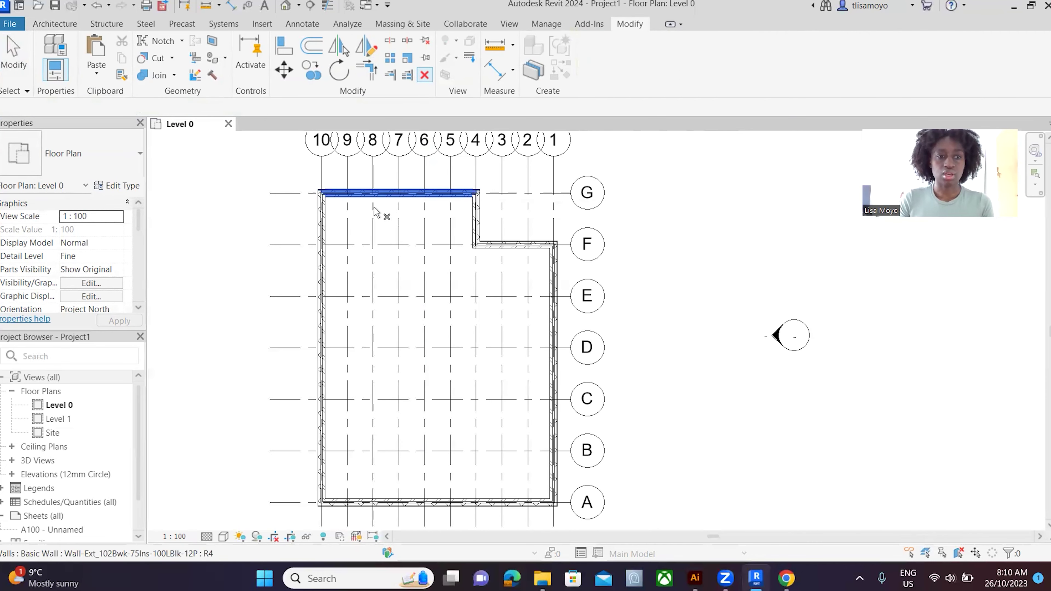
pyautogui.click(318, 227)
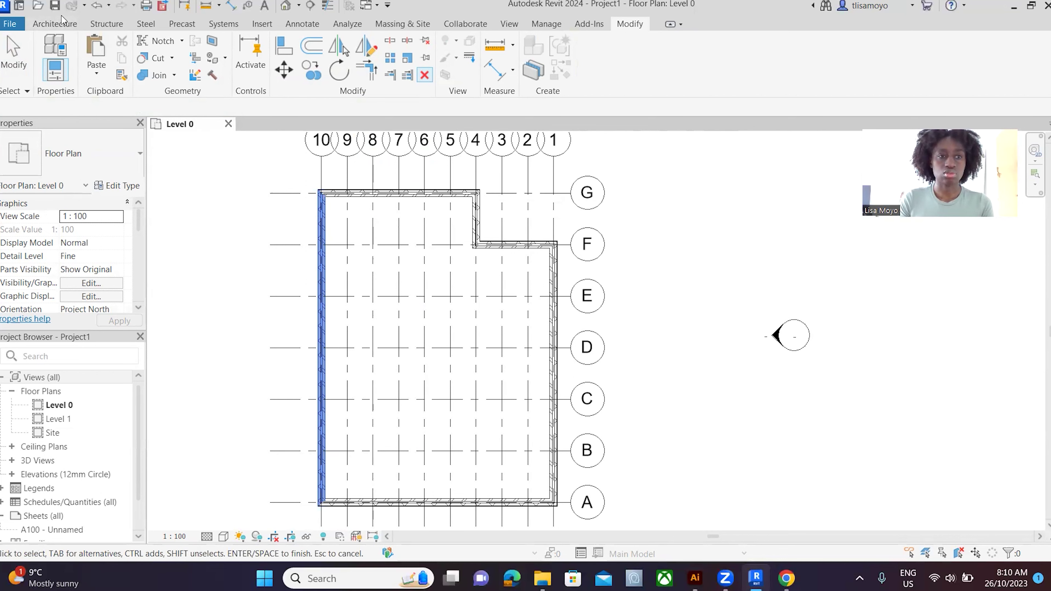
pyautogui.click(68, 25)
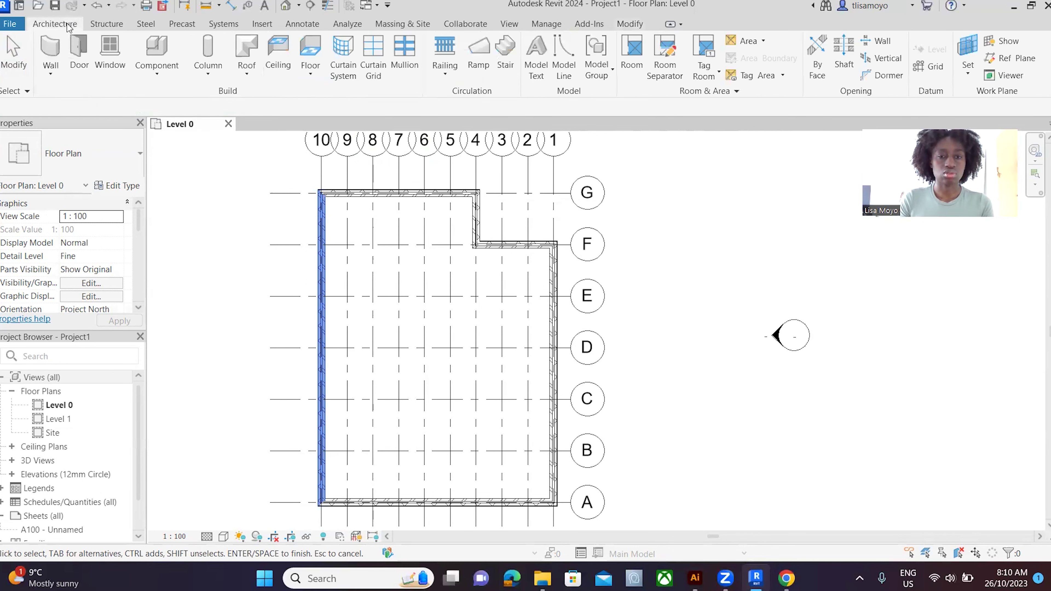
pyautogui.click(59, 45)
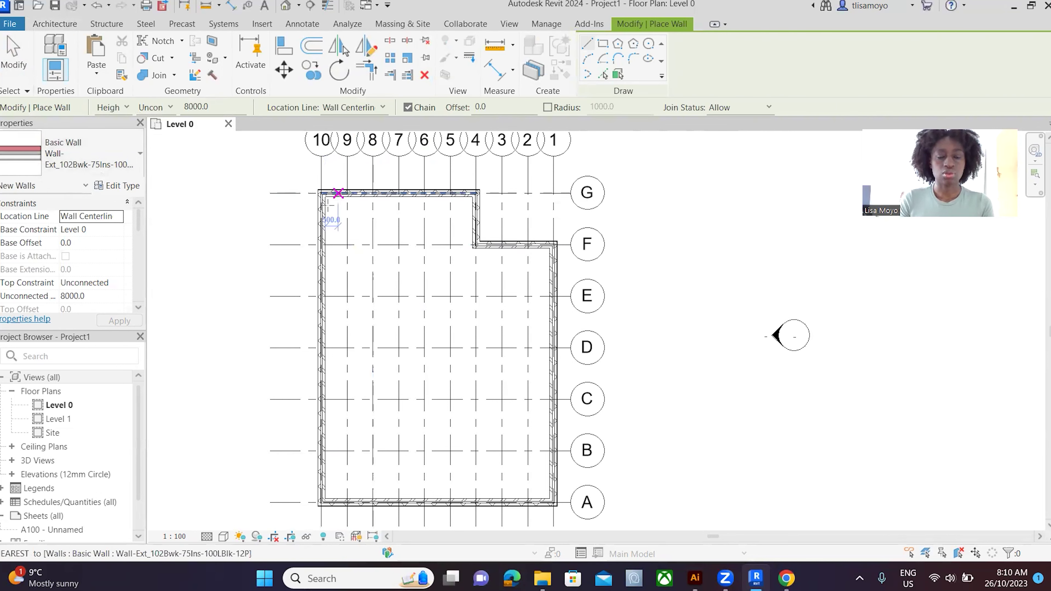
pyautogui.press('Escape')
pyautogui.press('Escape')
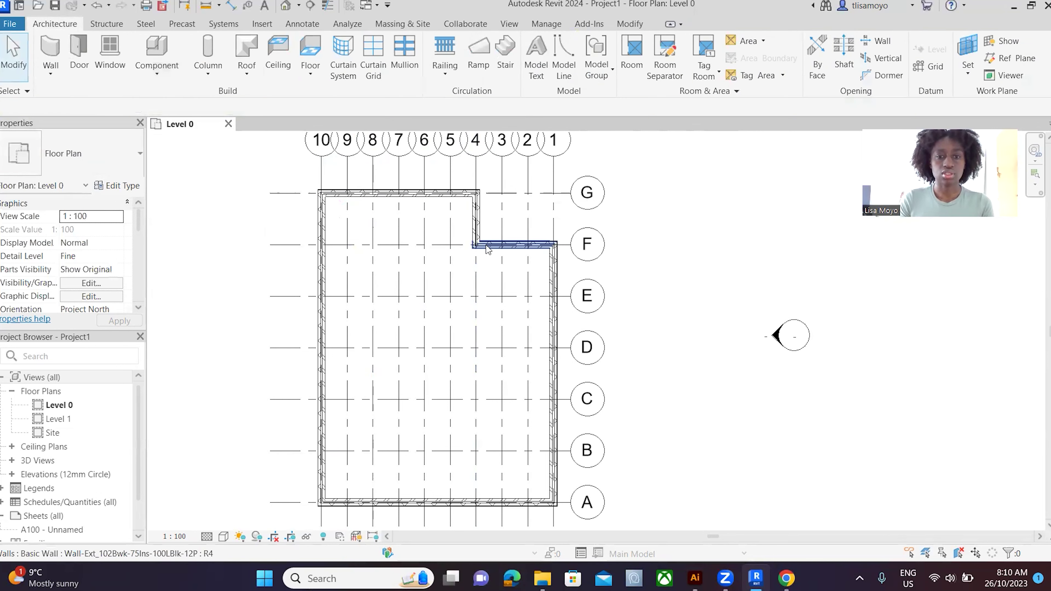
pyautogui.click(487, 248)
pyautogui.click(257, 247)
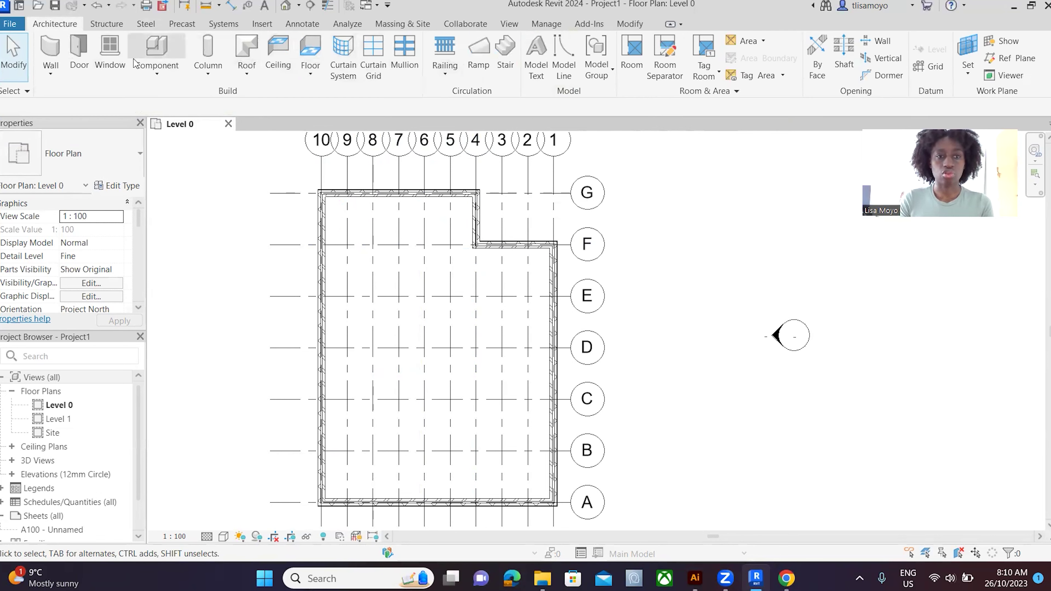
# Step: Start a Level 0 floor and pick all six exterior walls as its boundary
pyautogui.click(304, 48)
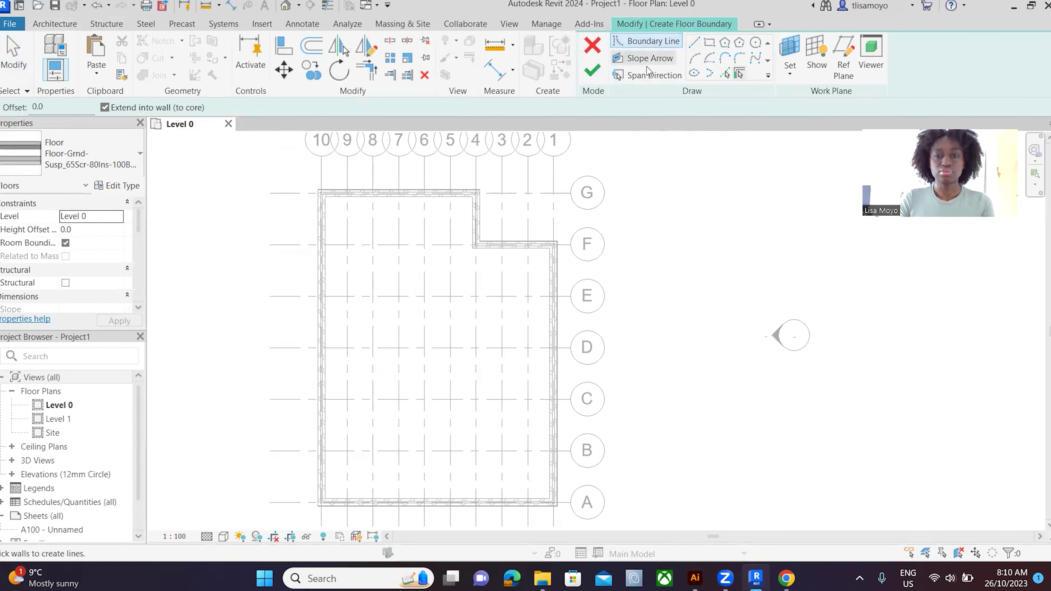
pyautogui.click(402, 191)
pyautogui.click(339, 248)
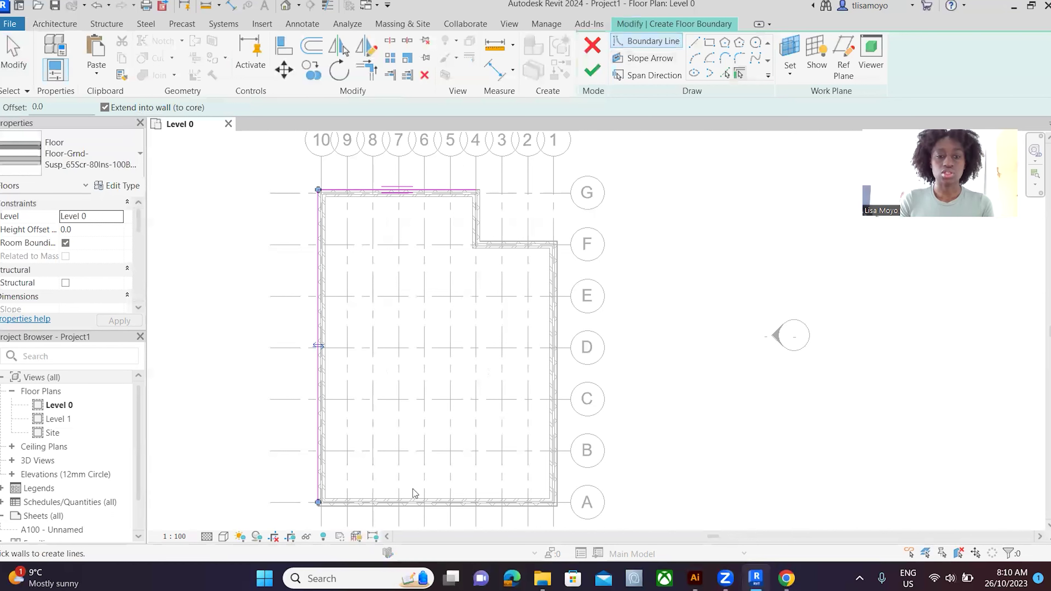
pyautogui.click(425, 506)
pyautogui.click(555, 275)
pyautogui.click(526, 245)
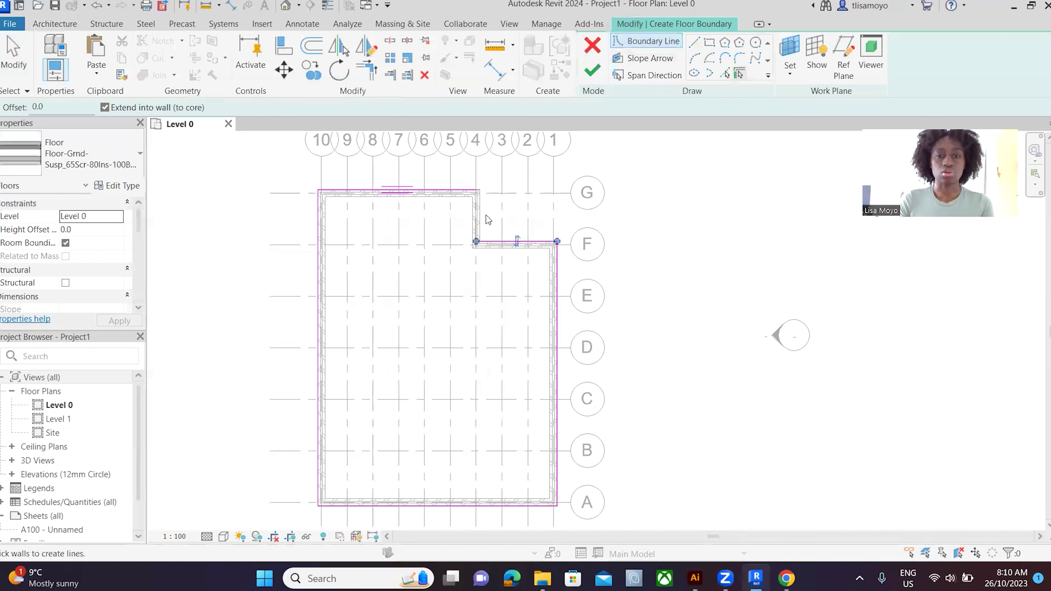
pyautogui.click(479, 213)
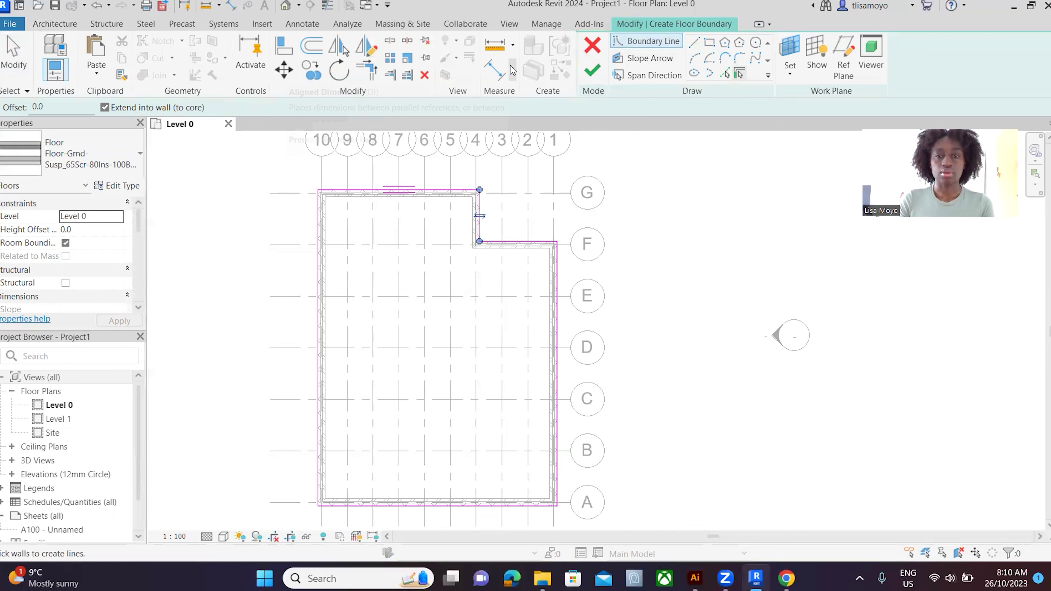
# Step: Sketch a test boundary rectangle from grid 8/E to 4/B, then undo it and stop drawing lines
pyautogui.click(694, 43)
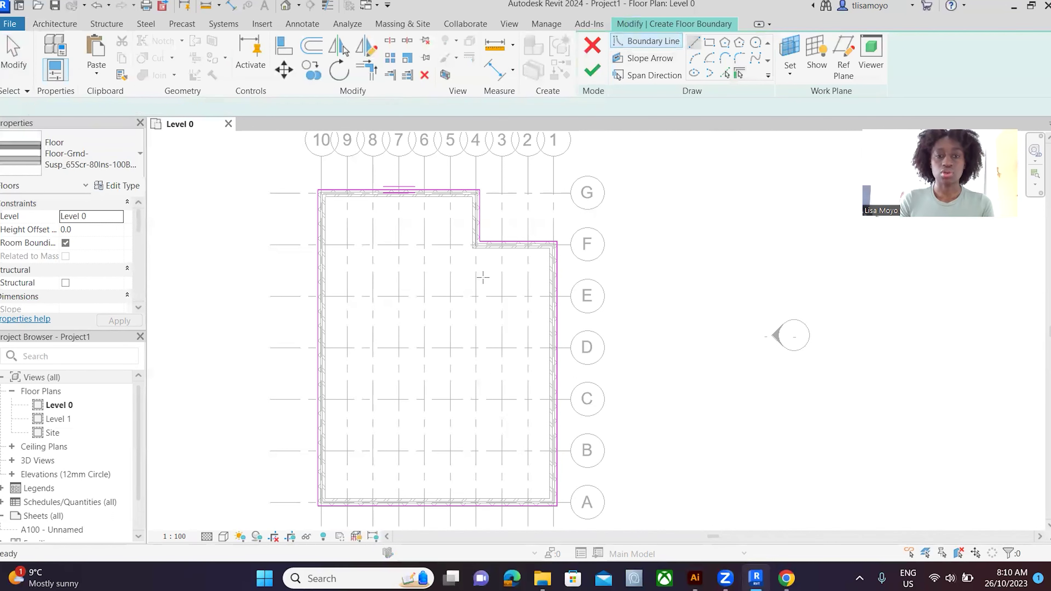
pyautogui.click(373, 284)
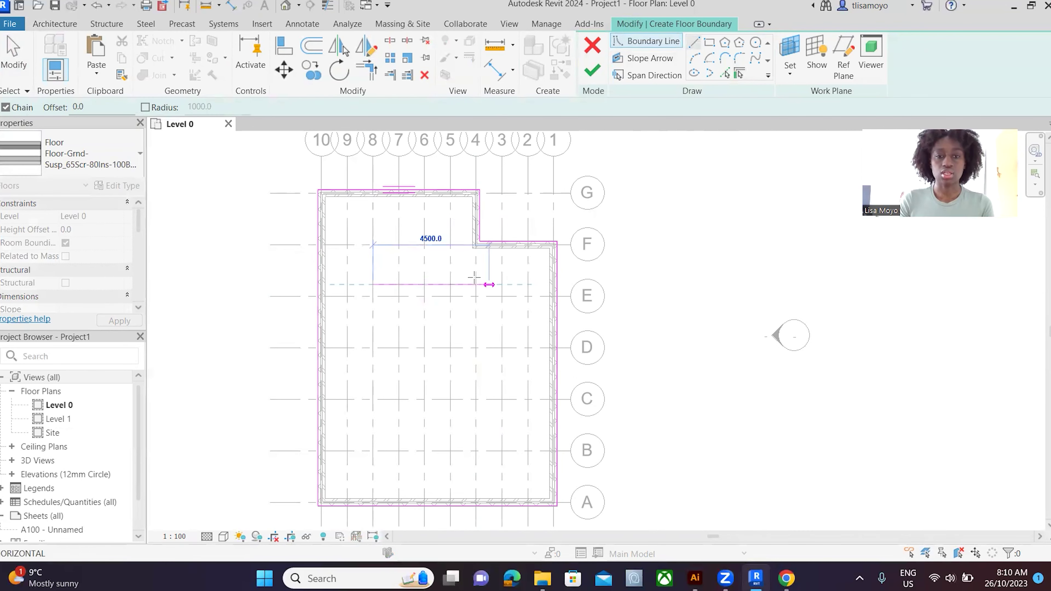
pyautogui.click(475, 284)
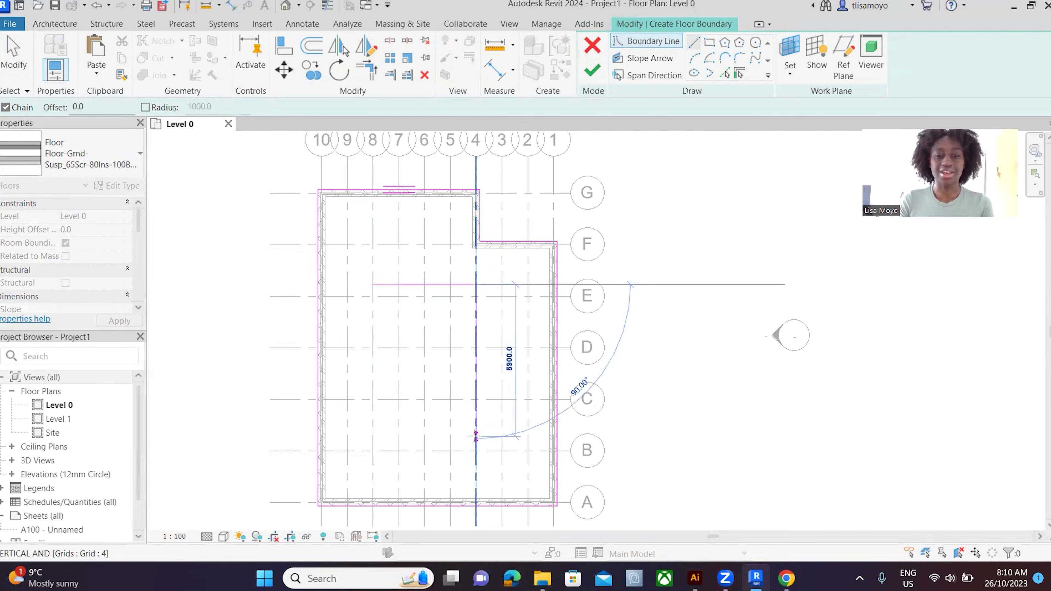
pyautogui.click(476, 450)
pyautogui.click(373, 450)
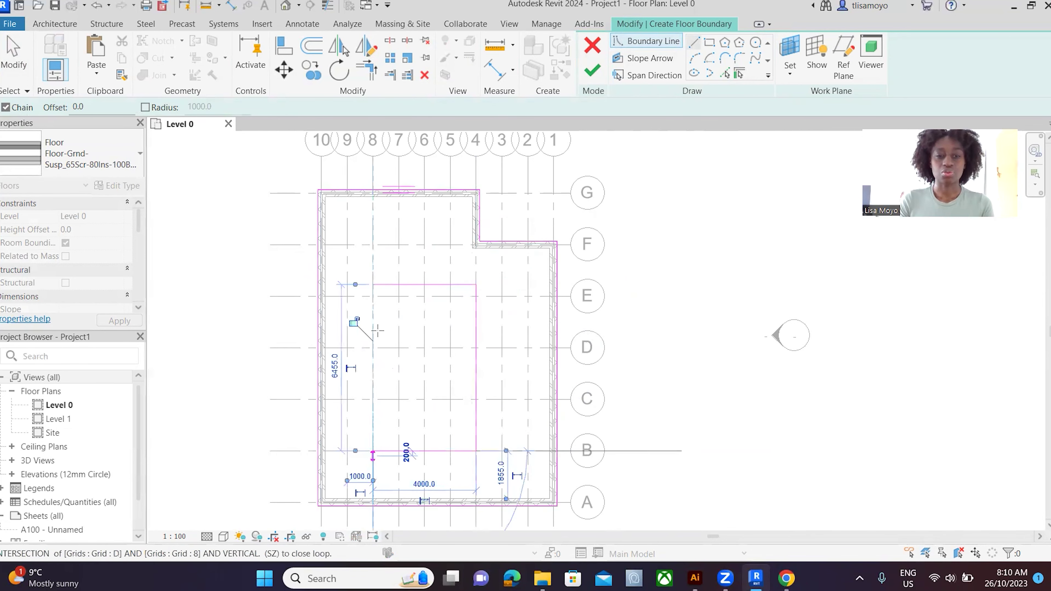
pyautogui.click(373, 284)
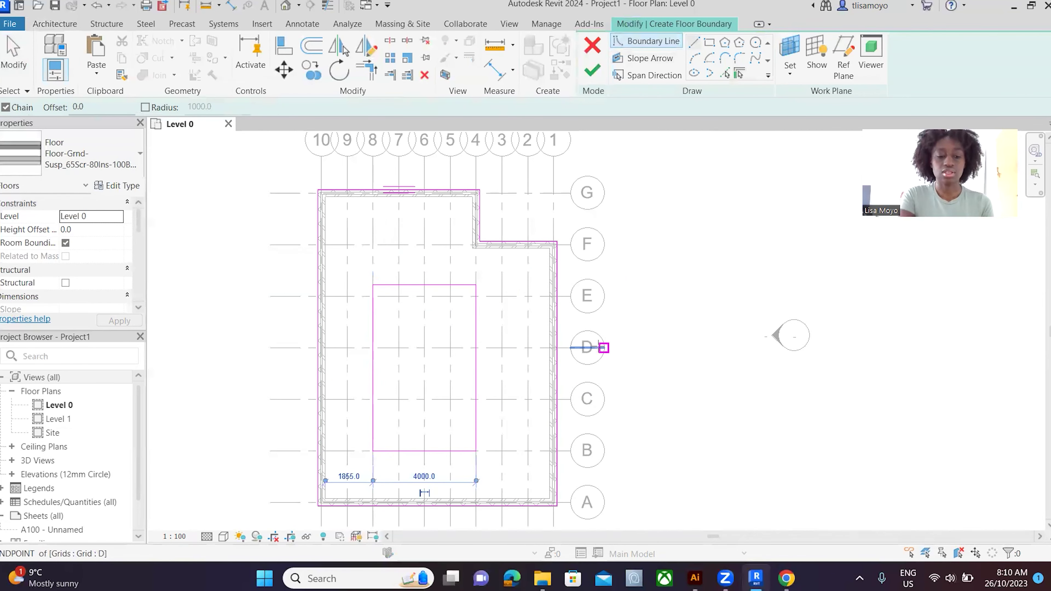
pyautogui.hotkey('ctrl', 'z')
pyautogui.hotkey('ctrl', 'z')
pyautogui.hotkey('ctrl', 'z')
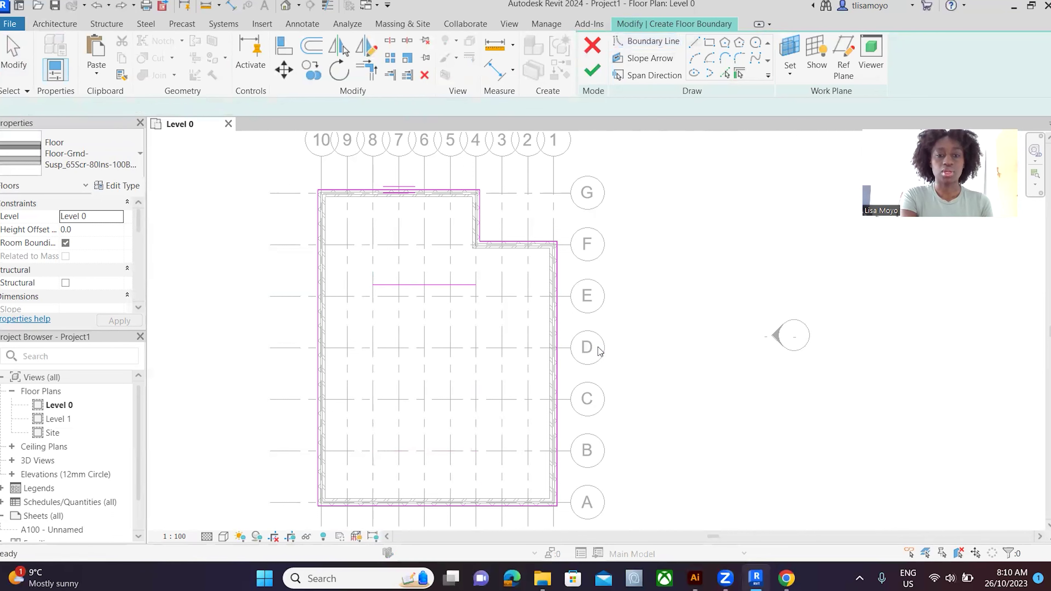
pyautogui.hotkey('ctrl', 'z')
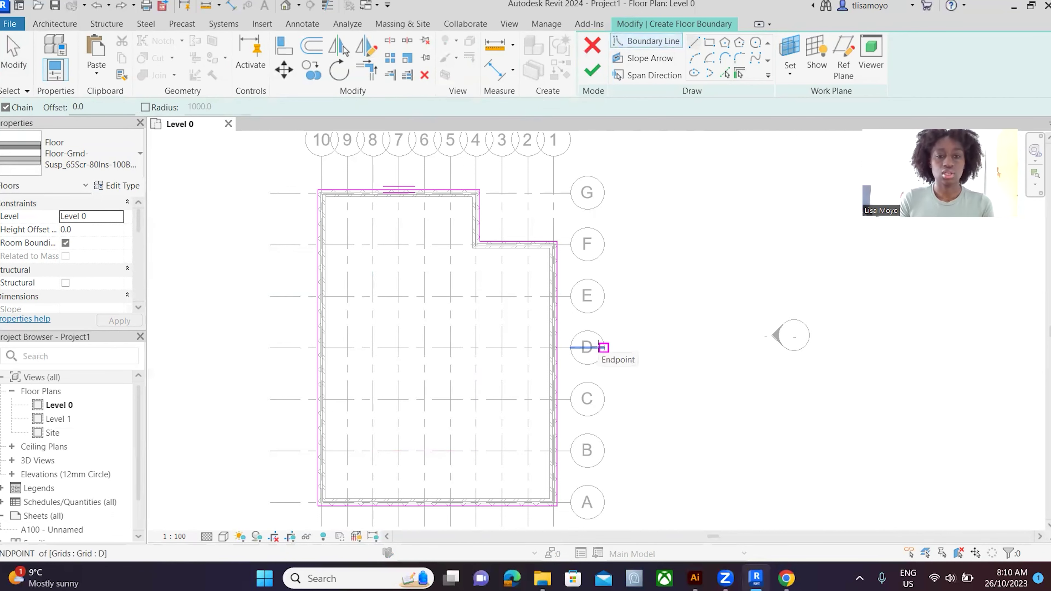
pyautogui.click(14, 54)
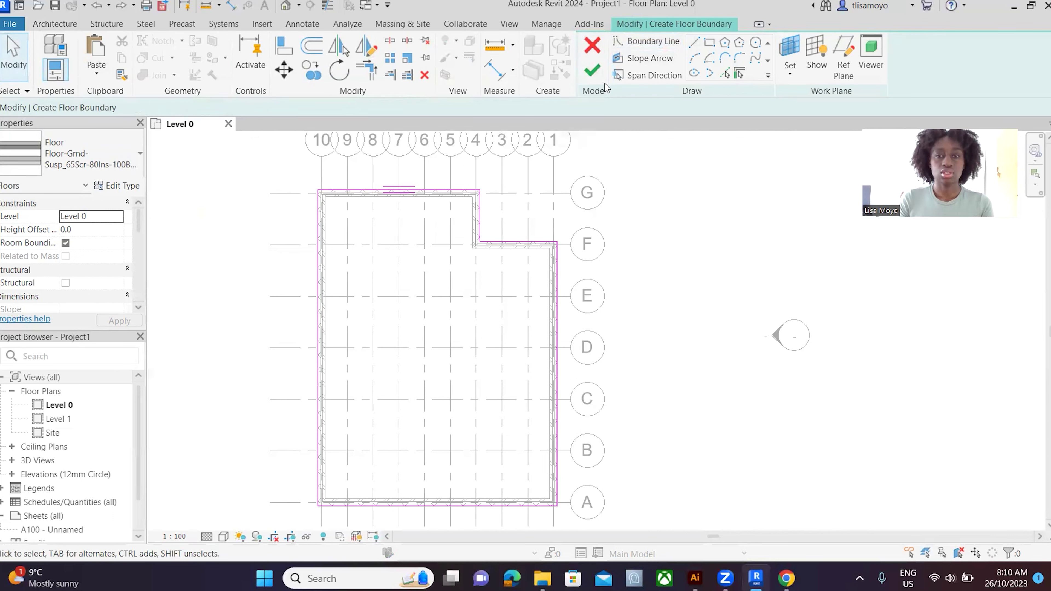
# Step: Shift the floor's left boundary to grid 8 and its notch edge to grid 3, then finish the sketch
pyautogui.click(425, 506)
pyautogui.moveTo(424, 506); pyautogui.dragTo(437, 475)
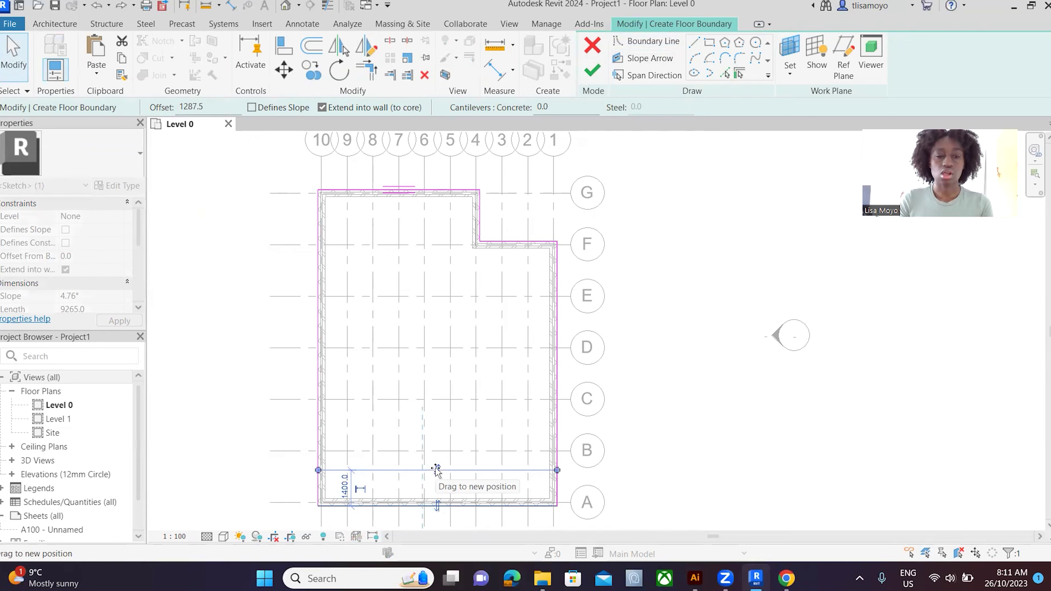
pyautogui.moveTo(437, 470); pyautogui.dragTo(426, 503)
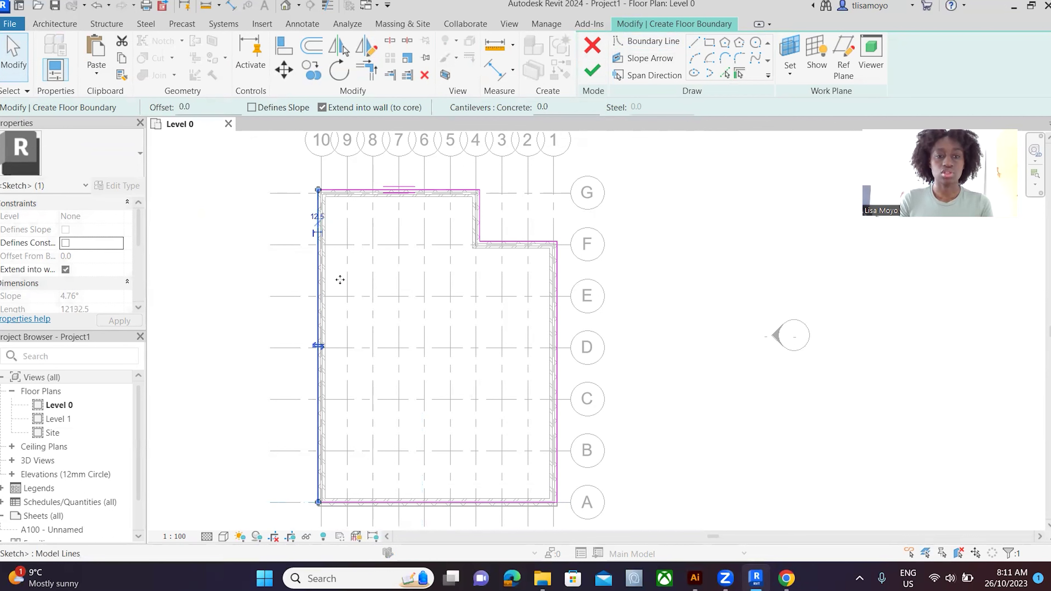
pyautogui.moveTo(340, 280); pyautogui.dragTo(380, 290)
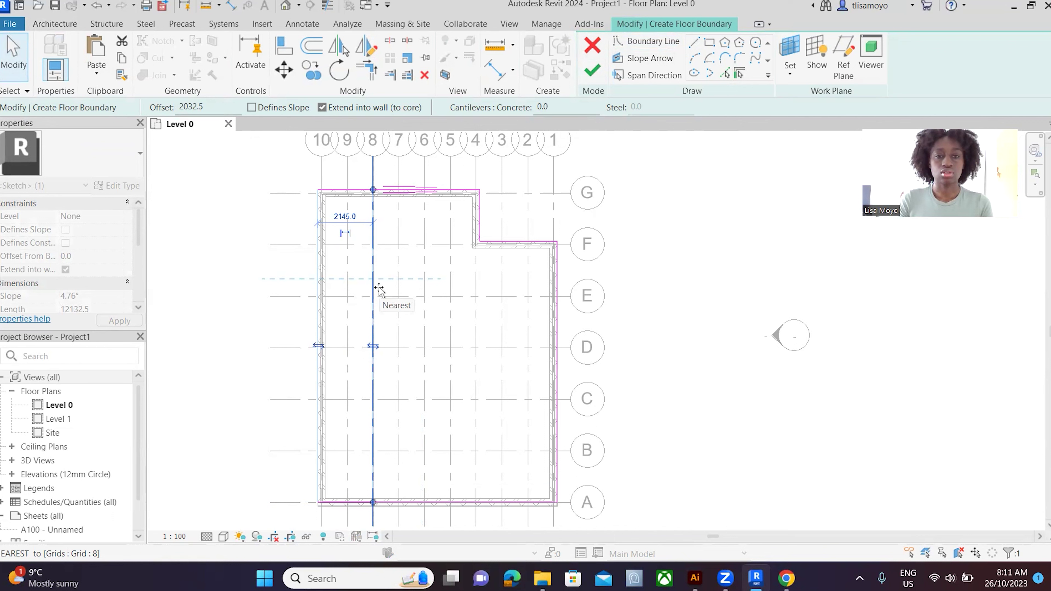
pyautogui.moveTo(379, 290); pyautogui.dragTo(352, 276)
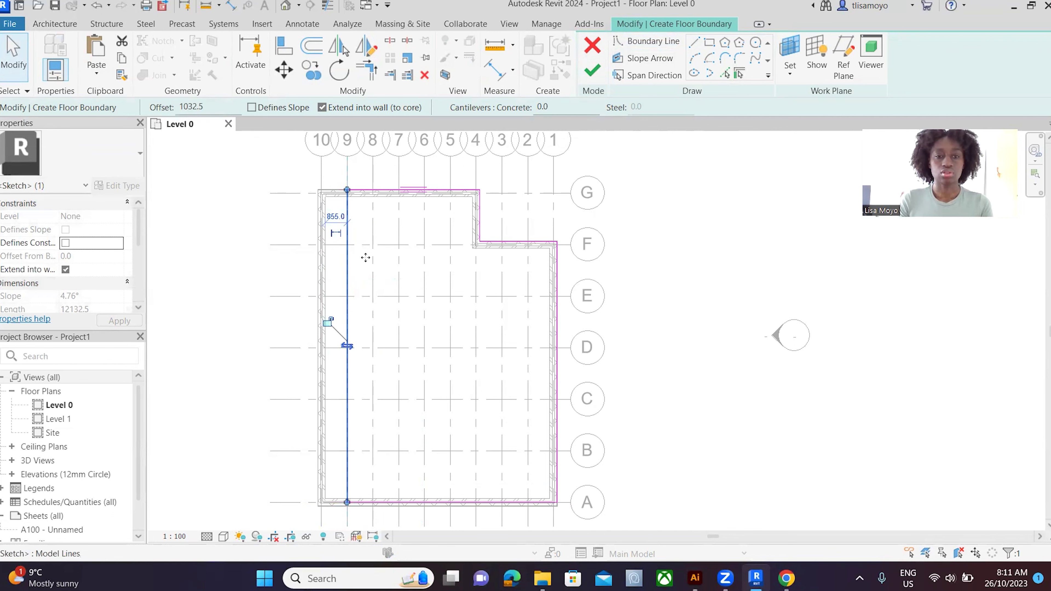
pyautogui.moveTo(366, 257); pyautogui.dragTo(375, 263)
pyautogui.moveTo(479, 213); pyautogui.dragTo(503, 220)
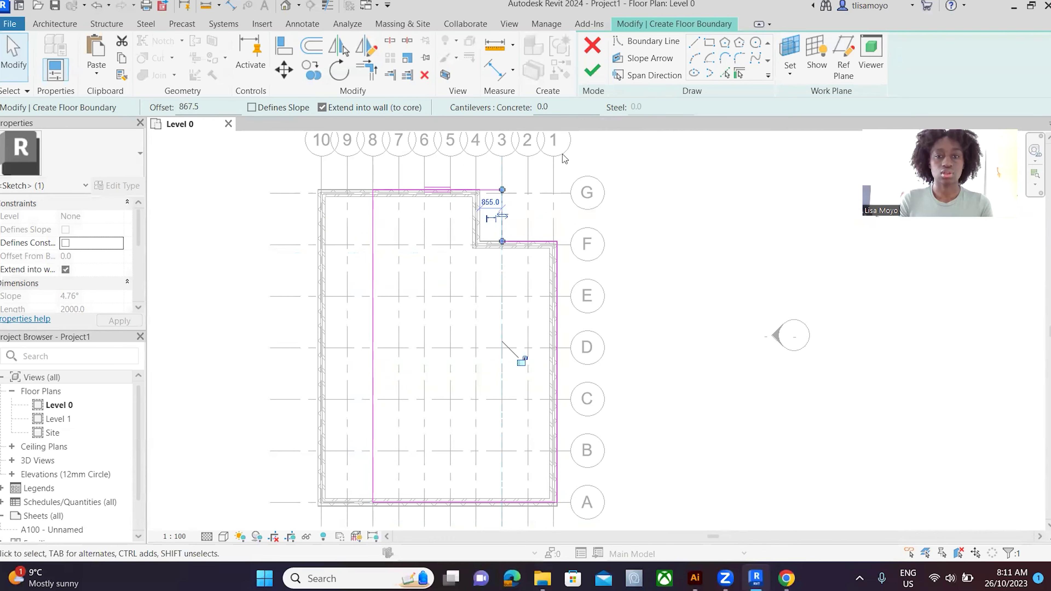
pyautogui.click(593, 72)
pyautogui.click(690, 296)
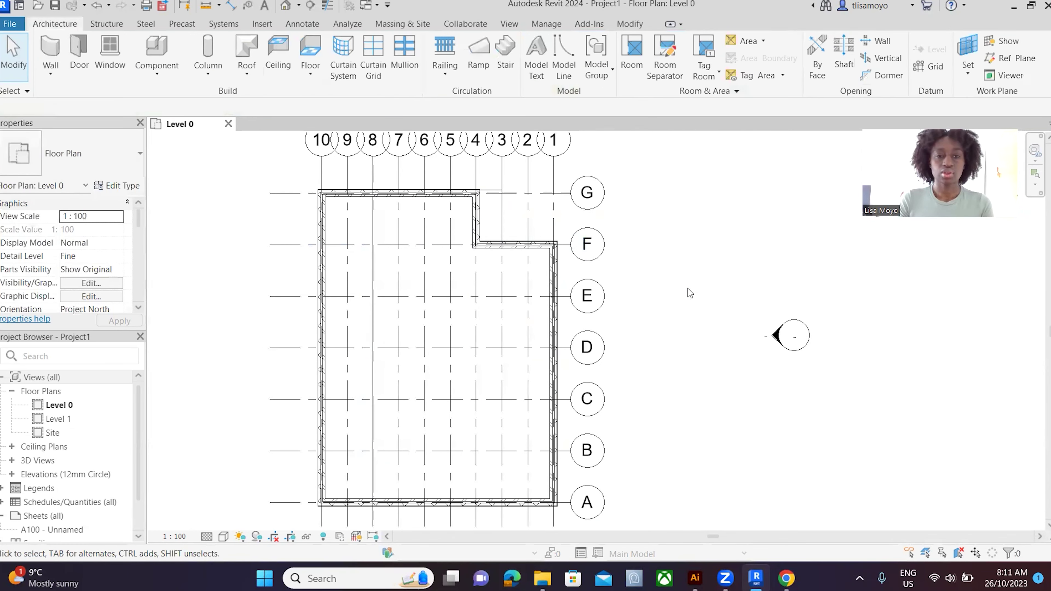
# Step: Move the short G–F notch wall from grid 4 to grid 3 and the left exterior wall to grid 8
pyautogui.click(477, 216)
pyautogui.moveTo(485, 213); pyautogui.dragTo(511, 214)
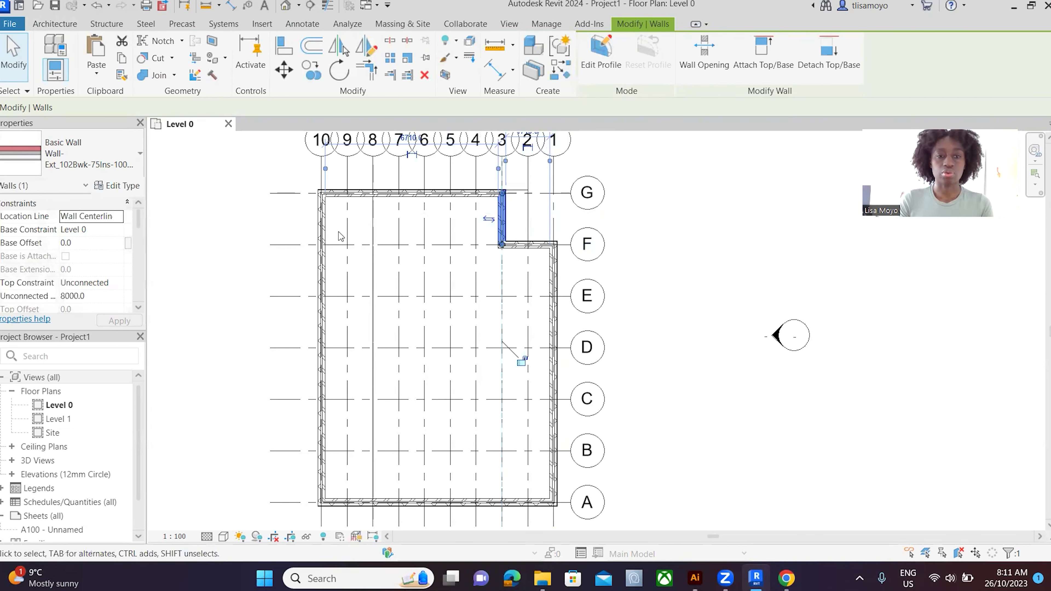
pyautogui.moveTo(324, 234); pyautogui.dragTo(372, 236)
pyautogui.click(646, 170)
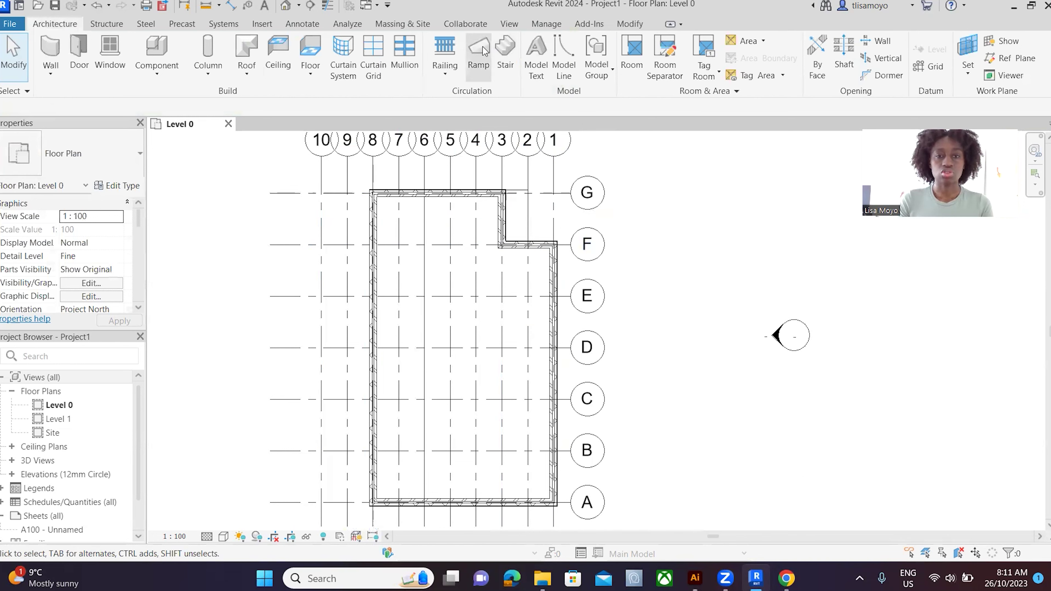
pyautogui.click(311, 52)
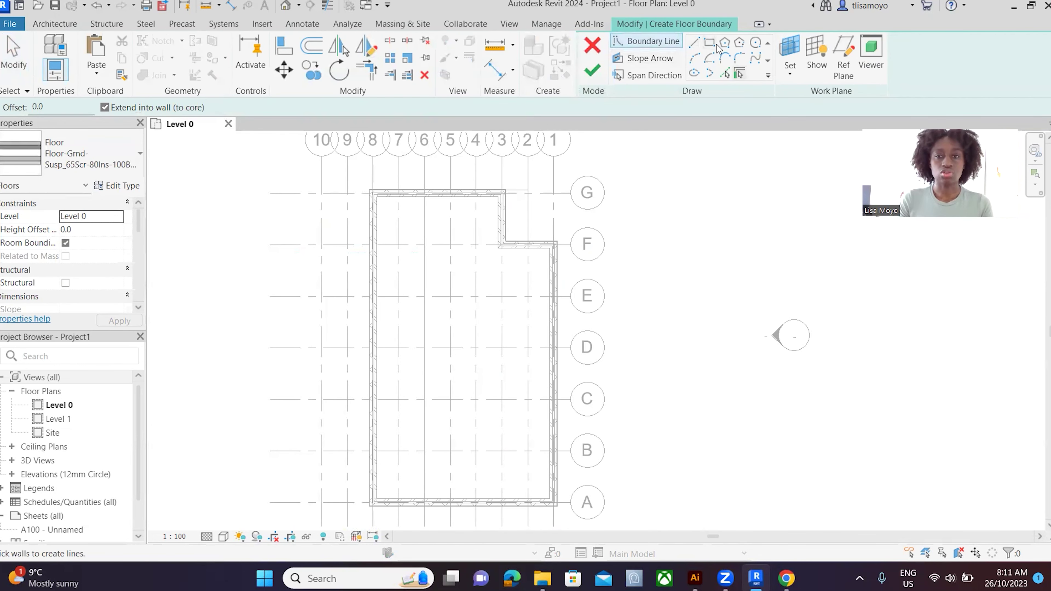
# Step: Sketch a rectangular floor from the top corner to grid 8/A with type Floor-Grnd-Susp_65Scr-80Ins-100Blk-75PC and finish it
pyautogui.click(709, 42)
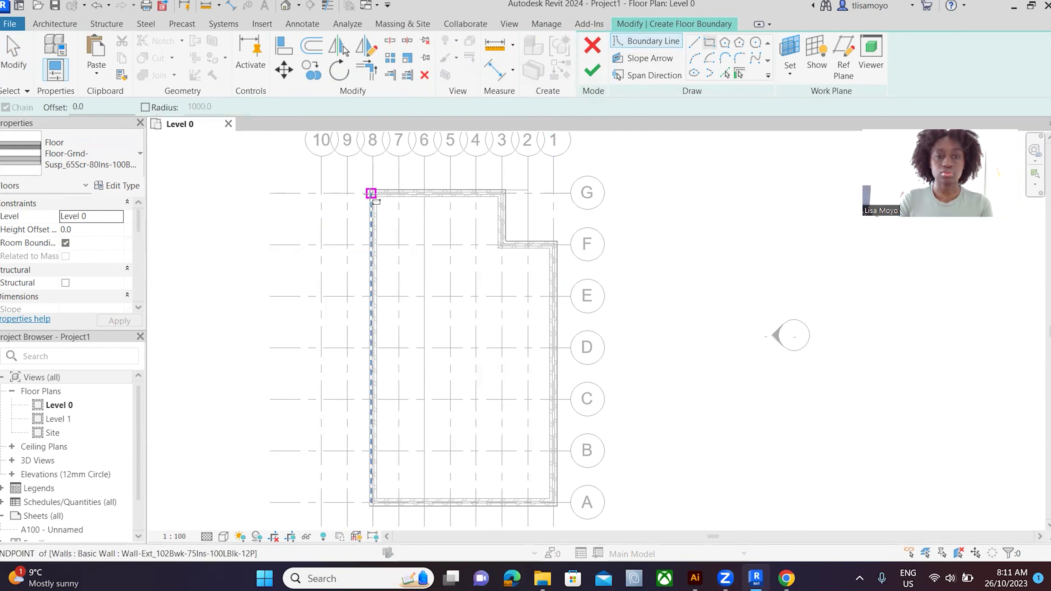
pyautogui.click(321, 193)
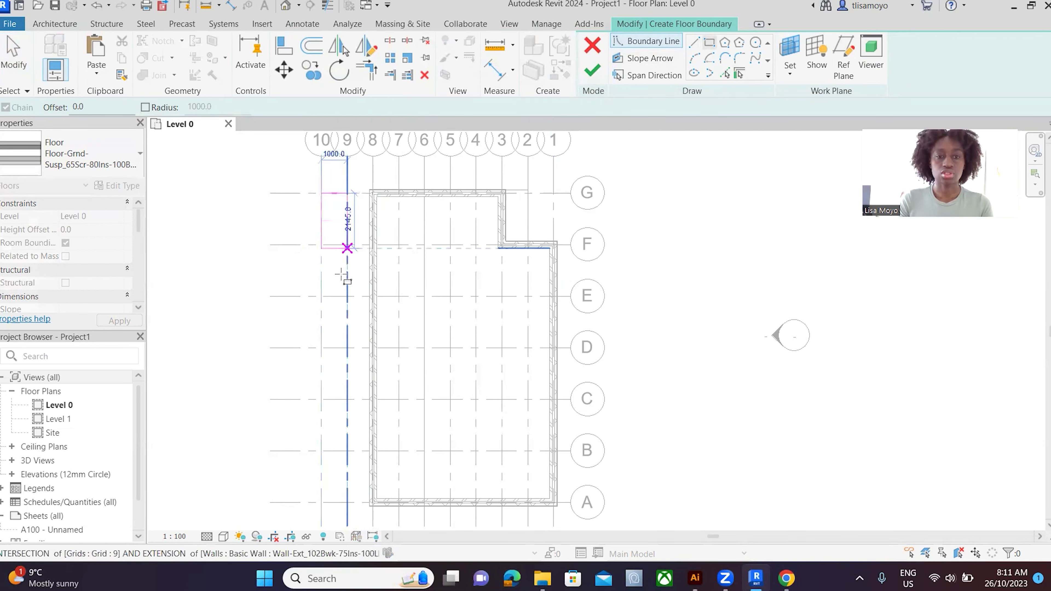
pyautogui.click(373, 502)
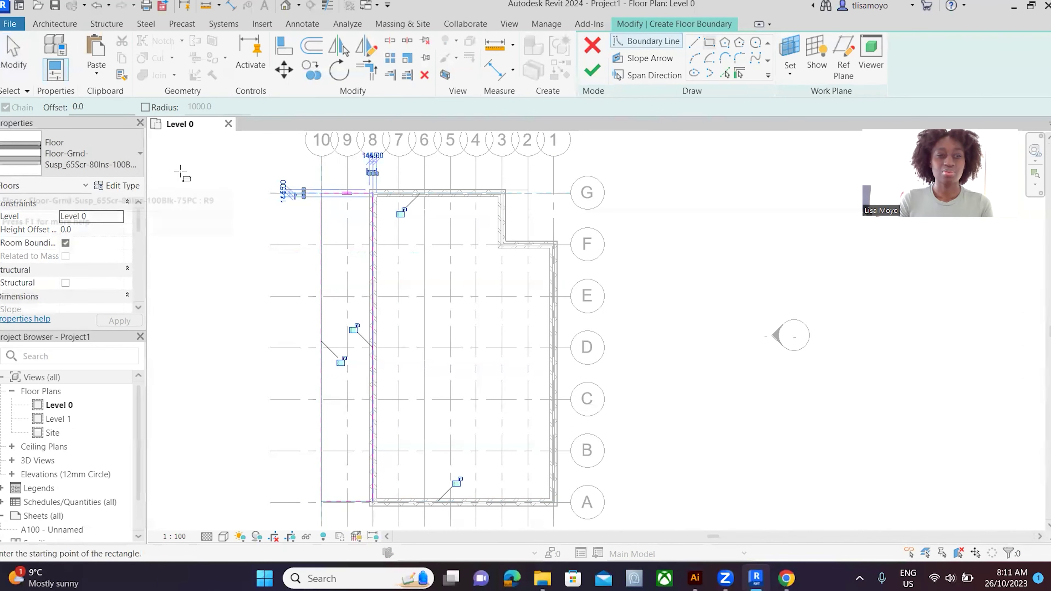
pyautogui.click(98, 165)
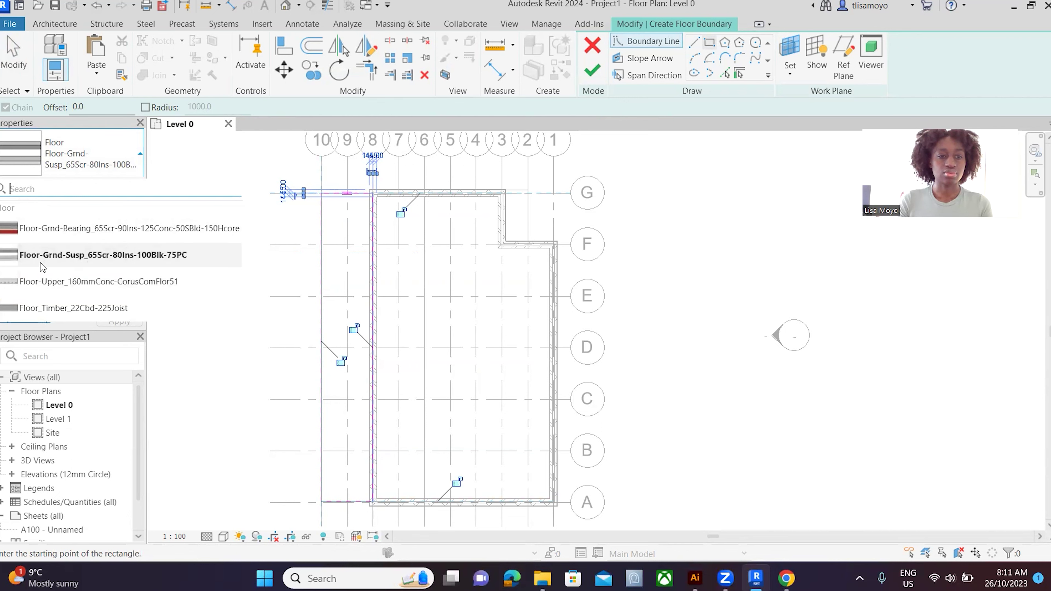
pyautogui.click(70, 158)
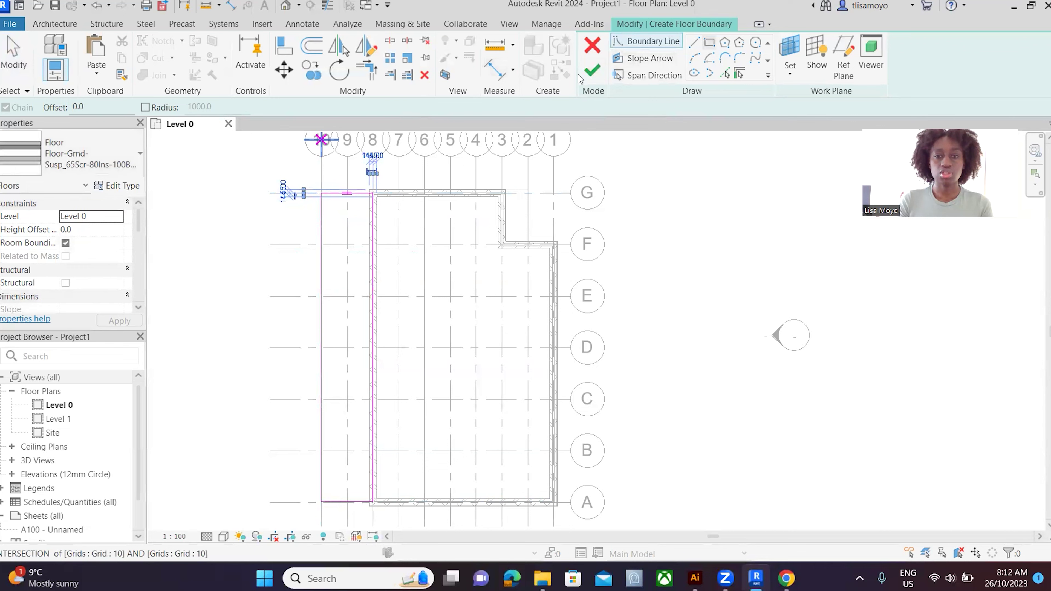
pyautogui.click(593, 73)
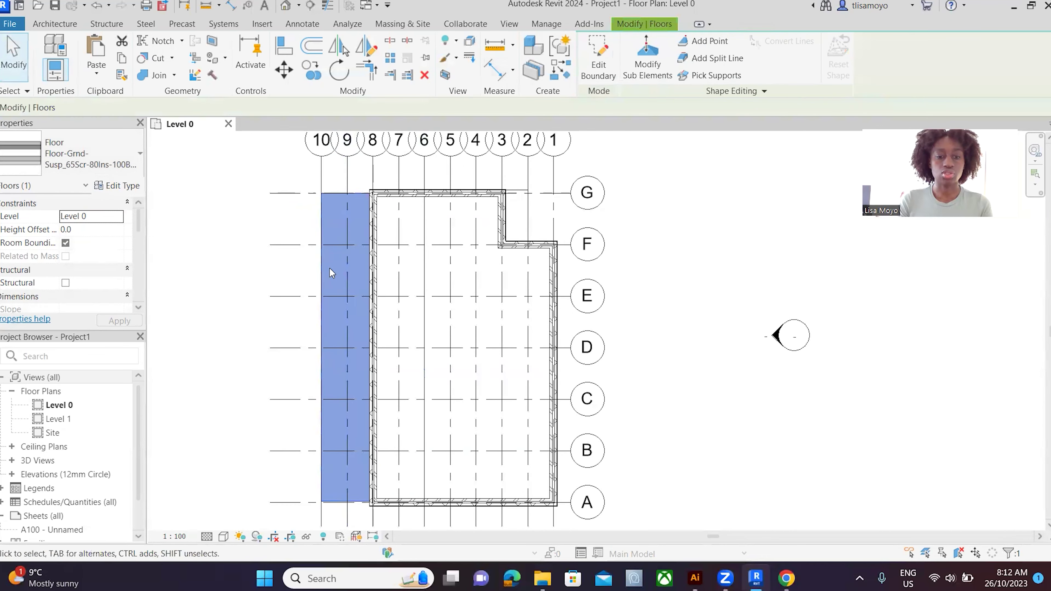
pyautogui.click(687, 254)
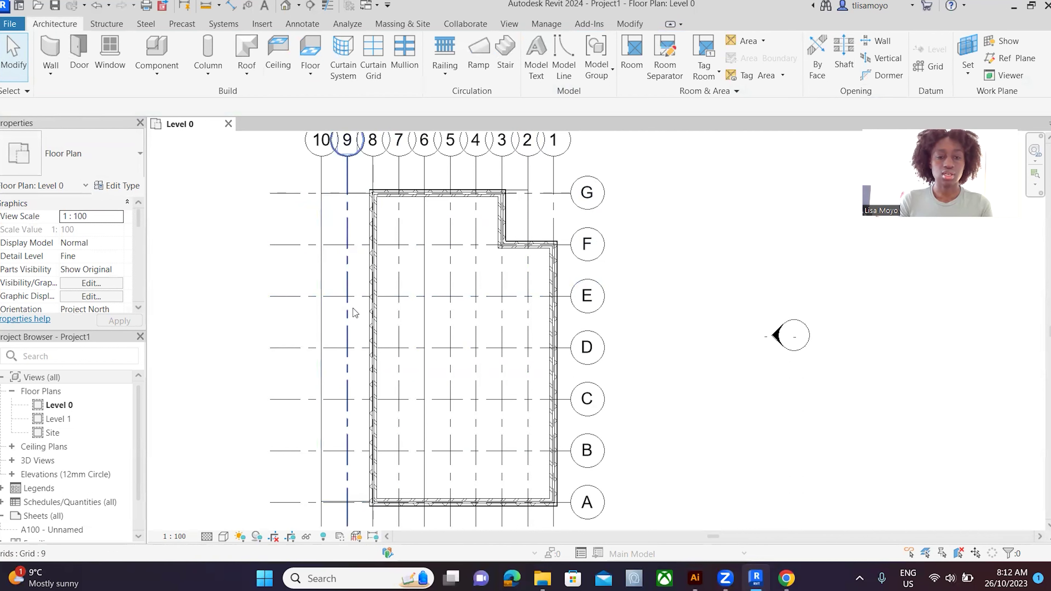
# Step: Begin placing walls and browse the wall type list, current type Wall-Ext_102Bwk-75Ins-100LBlk-12P
pyautogui.click(374, 287)
pyautogui.click(649, 245)
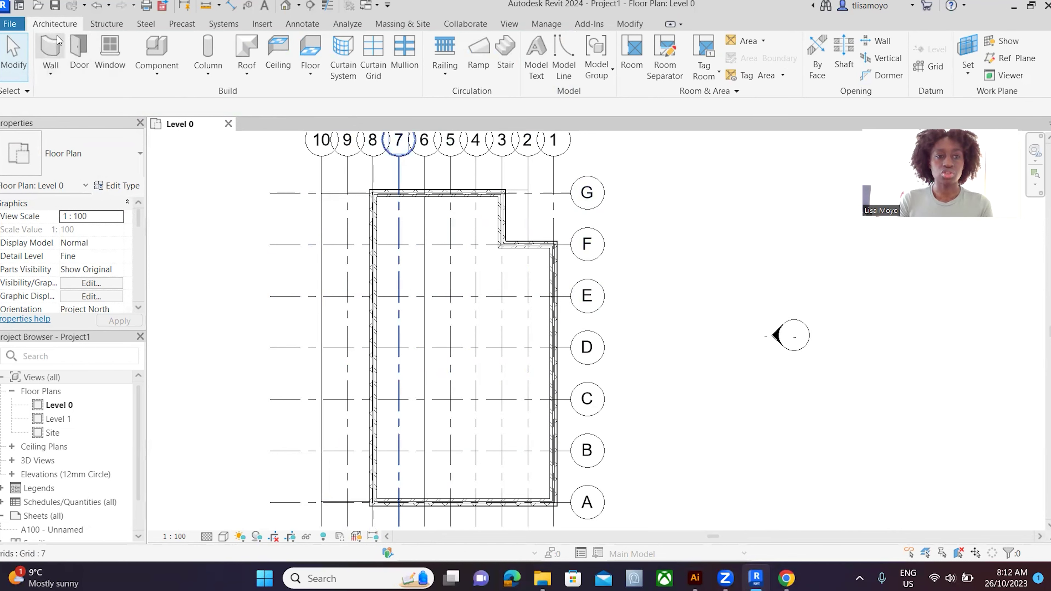
pyautogui.click(50, 49)
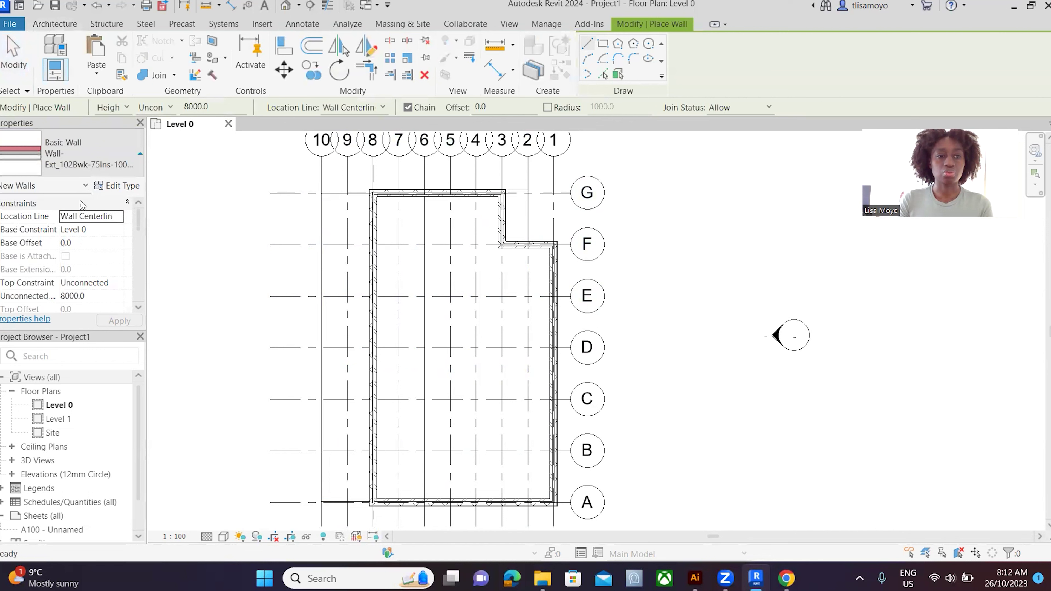
pyautogui.click(82, 155)
pyautogui.scroll(-5, 84, 255)
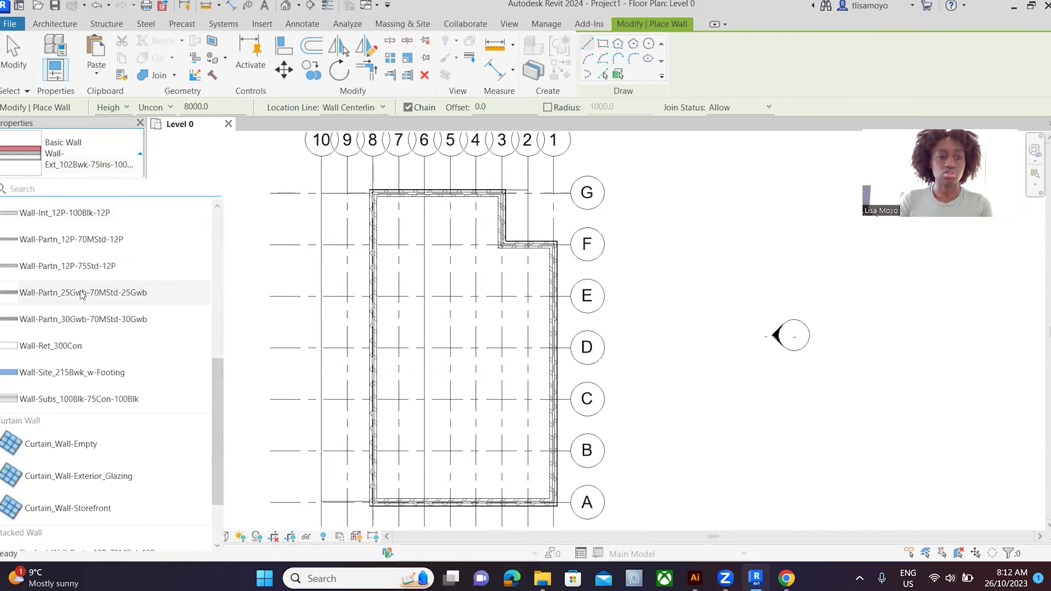
pyautogui.scroll(1, 84, 315)
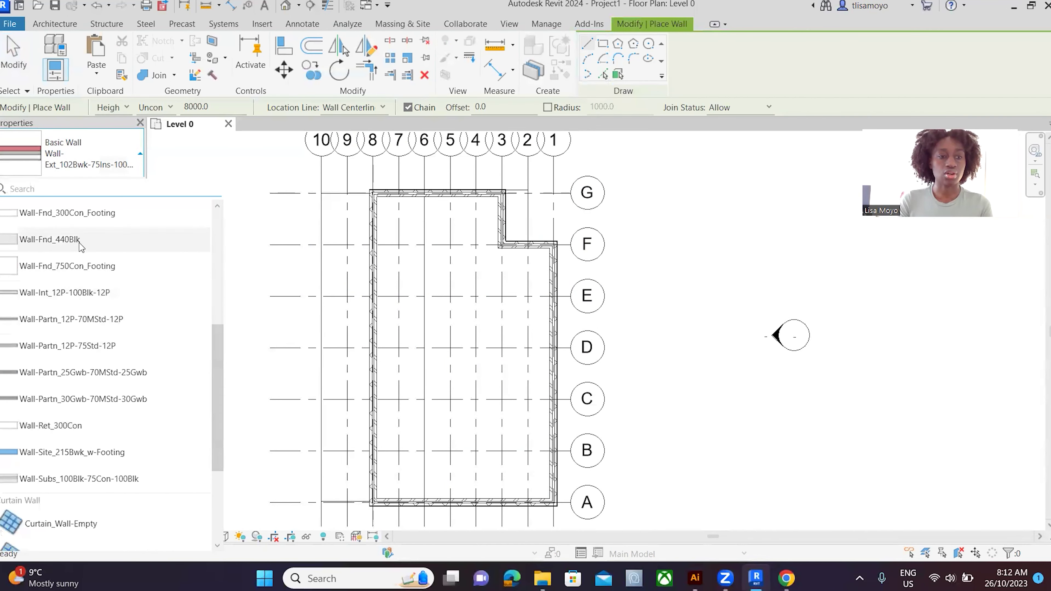
pyautogui.scroll(3, 79, 257)
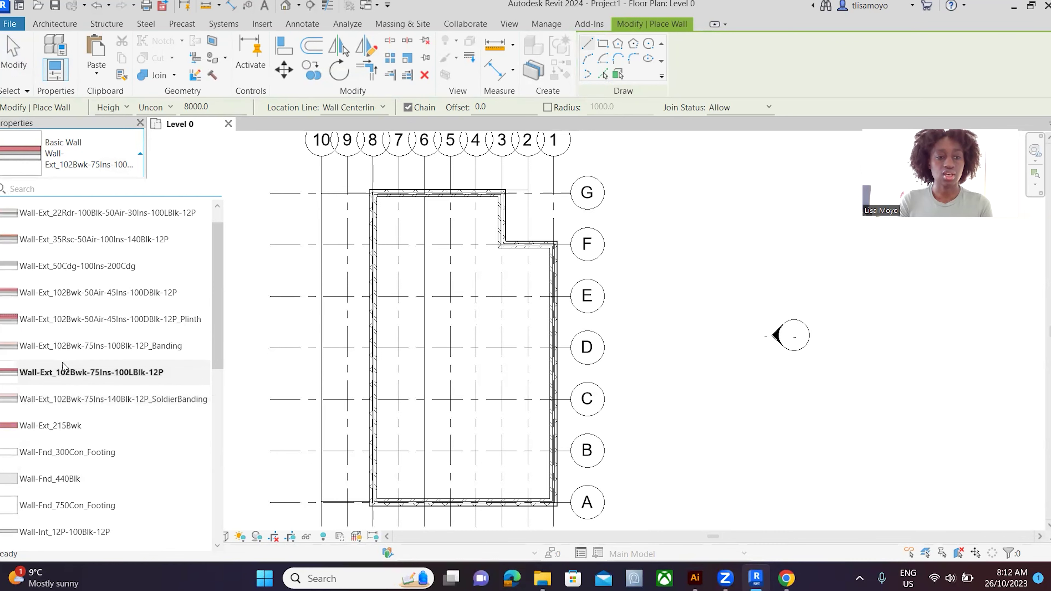
pyautogui.scroll(-3, 58, 340)
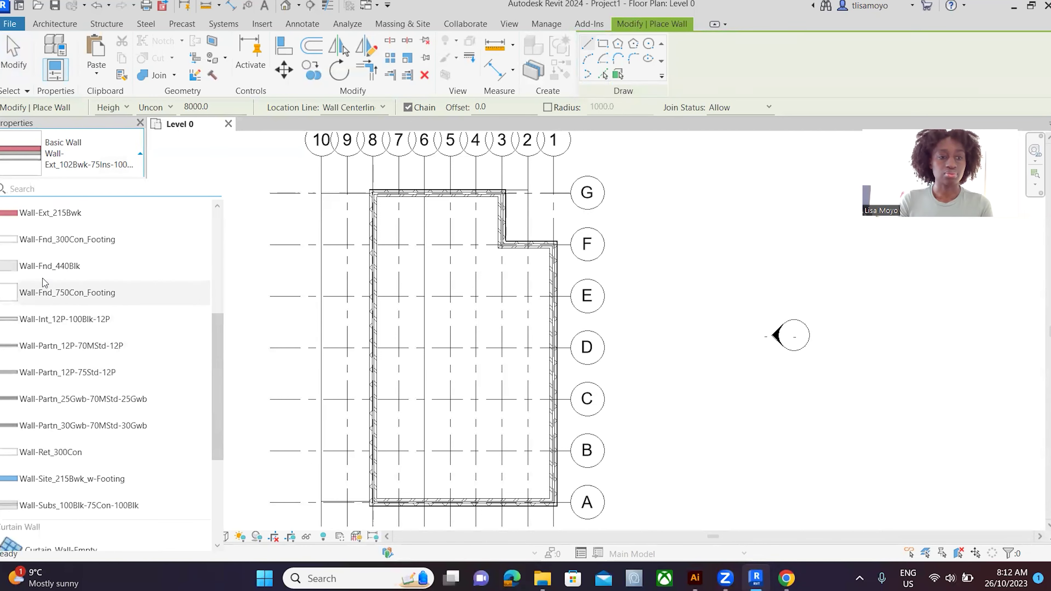
pyautogui.scroll(-2, 48, 289)
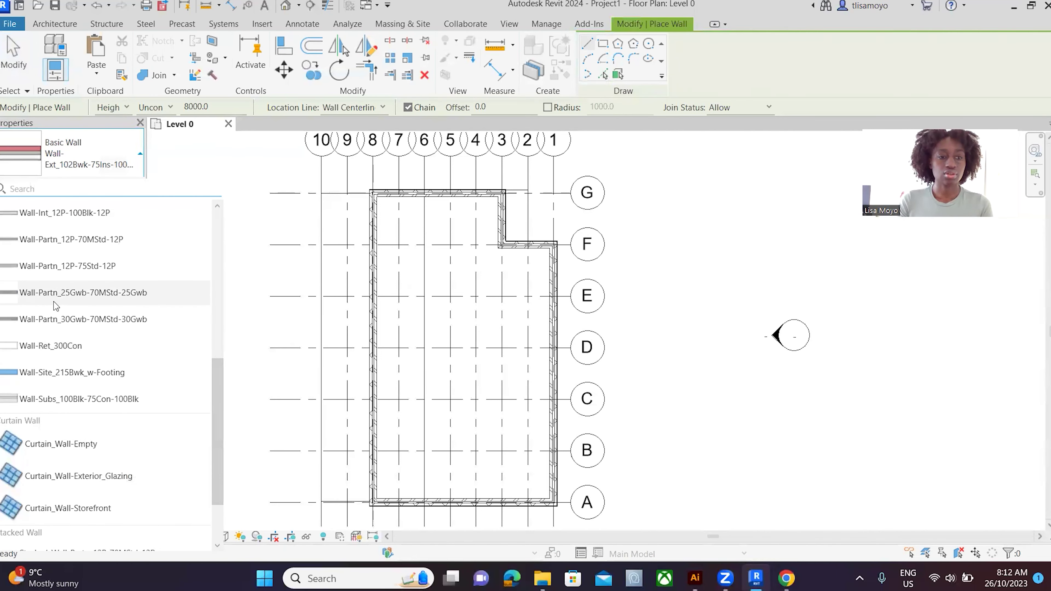
pyautogui.scroll(3, 56, 306)
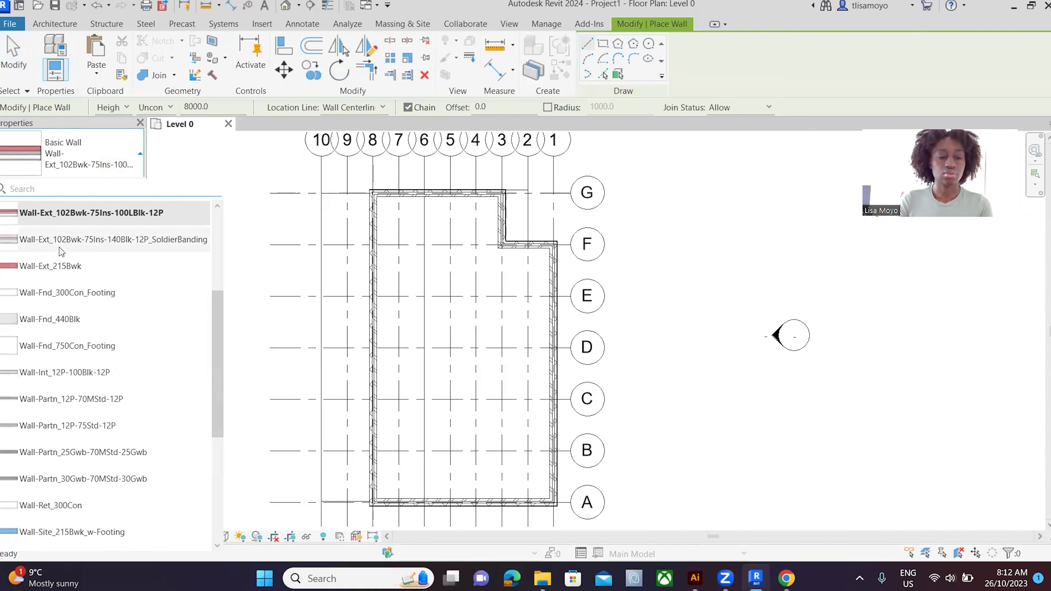
pyautogui.scroll(-1, 62, 359)
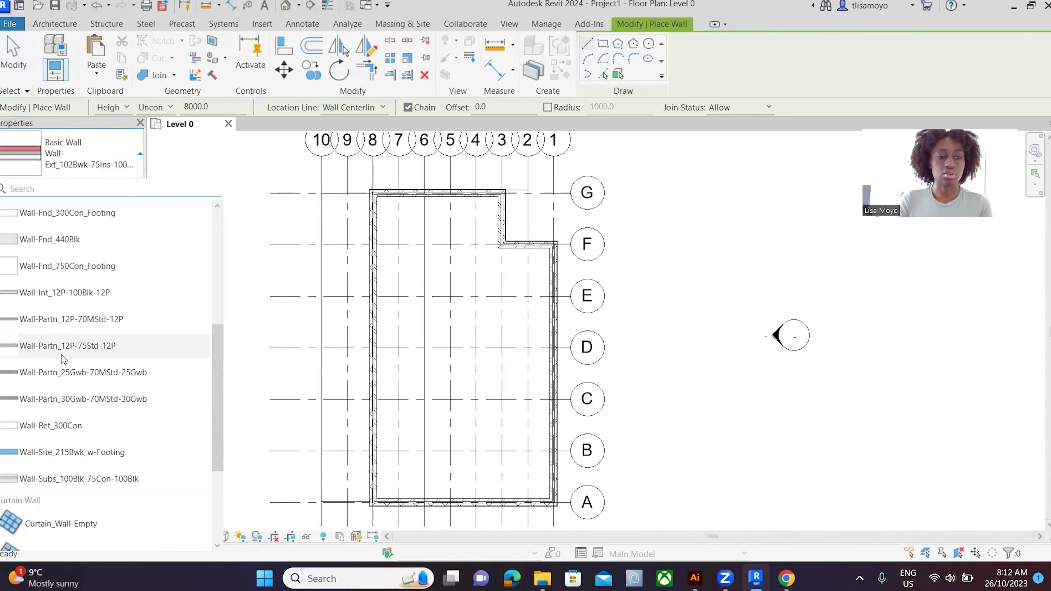
pyautogui.scroll(3, 64, 358)
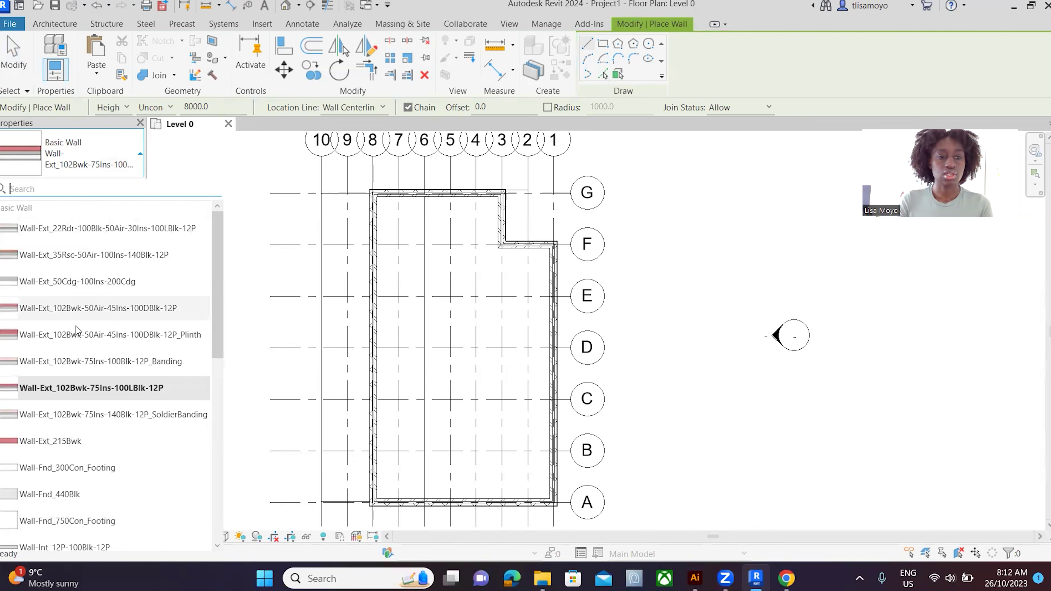
pyautogui.scroll(-2, 73, 372)
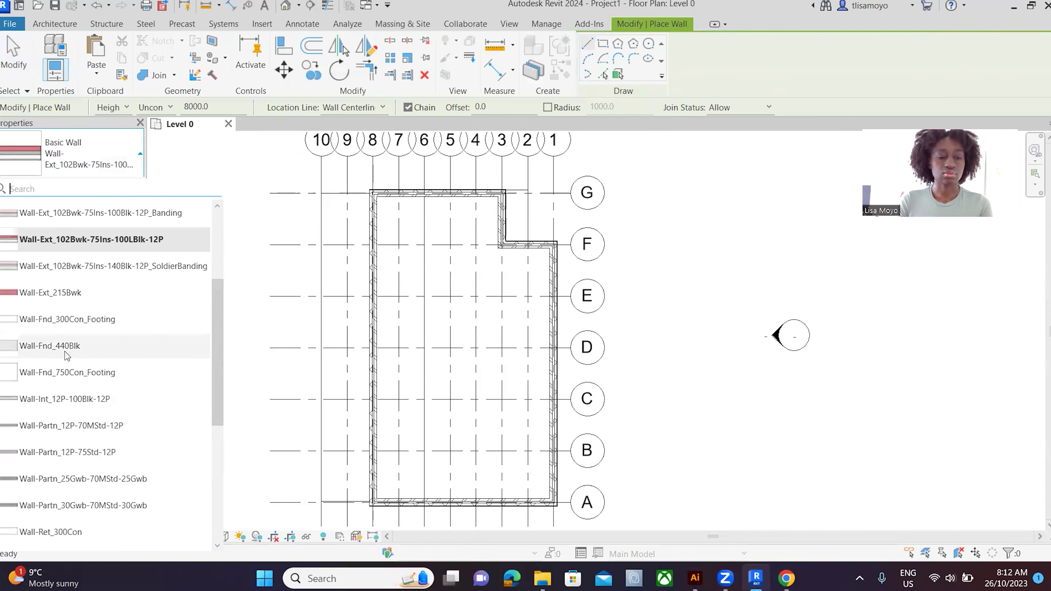
# Step: Draw a Wall-Int_12P-100Blk-12P wall down grid 5 from the top wall to E, then along E to the exterior wall
pyautogui.click(81, 399)
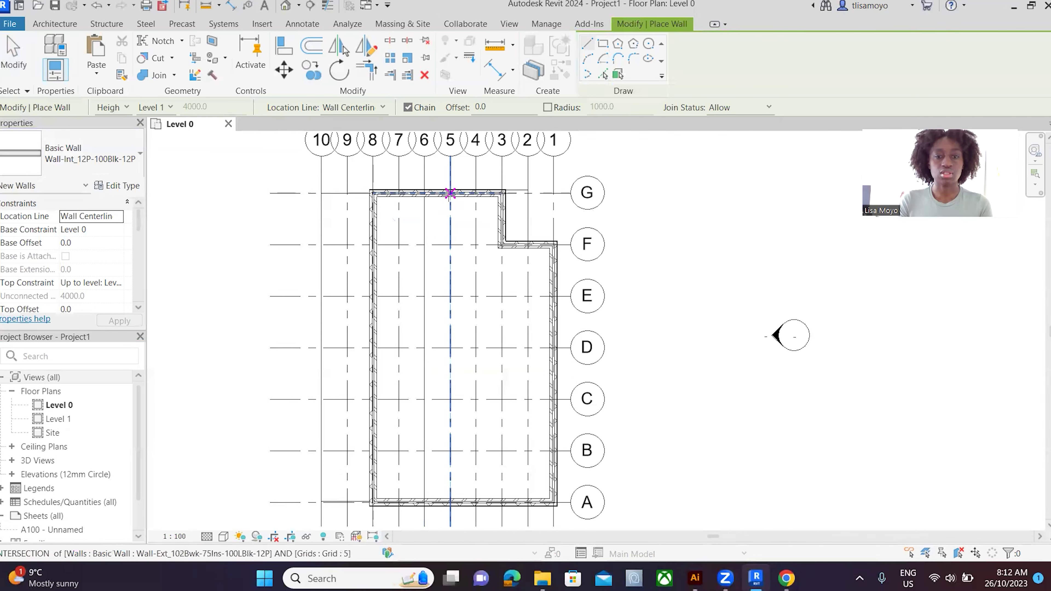
pyautogui.click(451, 193)
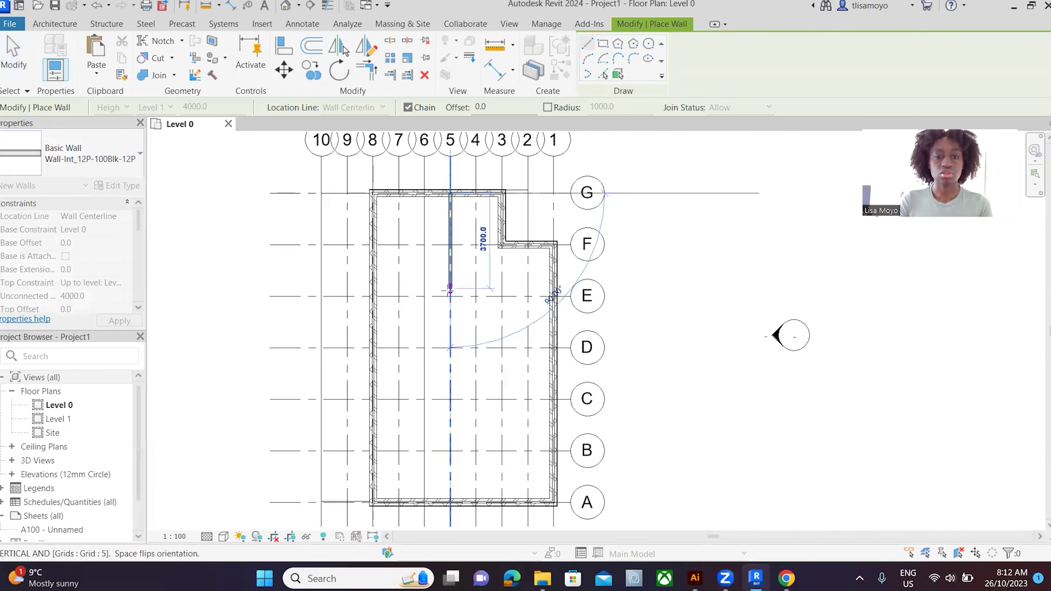
pyautogui.scroll(3, 433, 209)
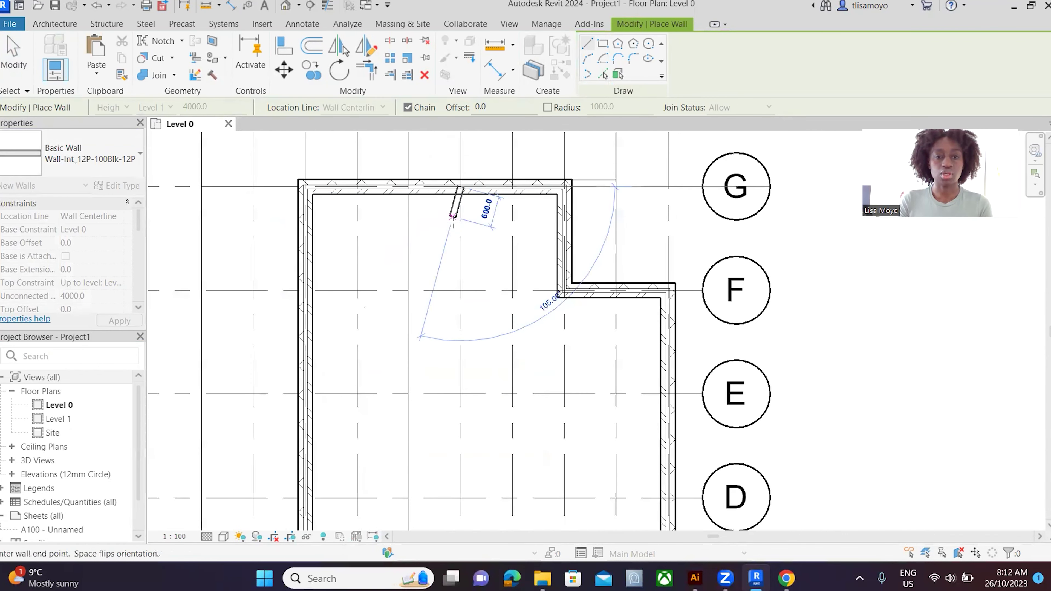
pyautogui.scroll(-2, 461, 234)
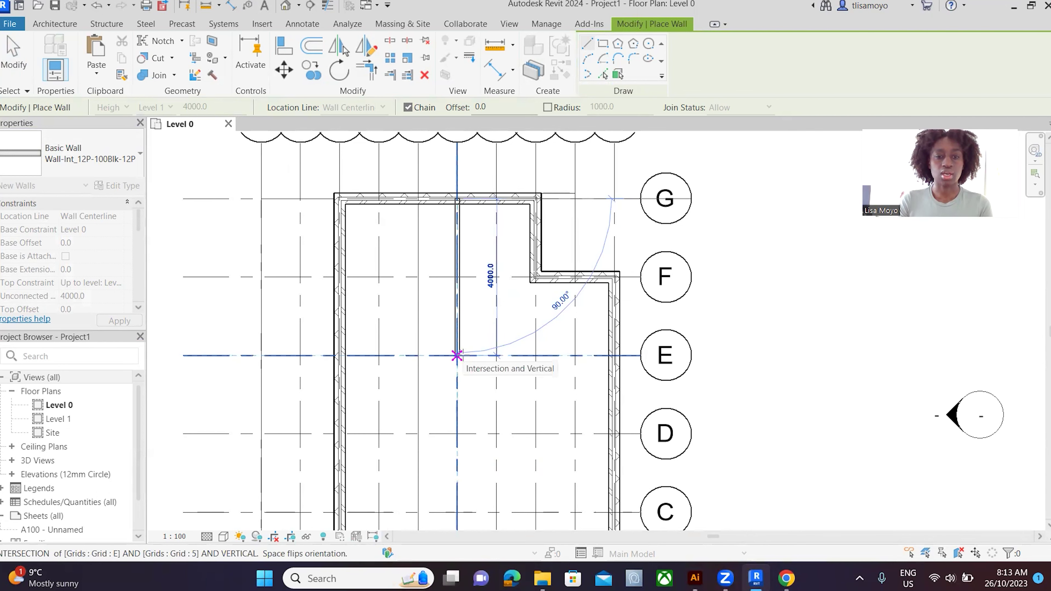
pyautogui.click(457, 355)
pyautogui.scroll(-4, 460, 354)
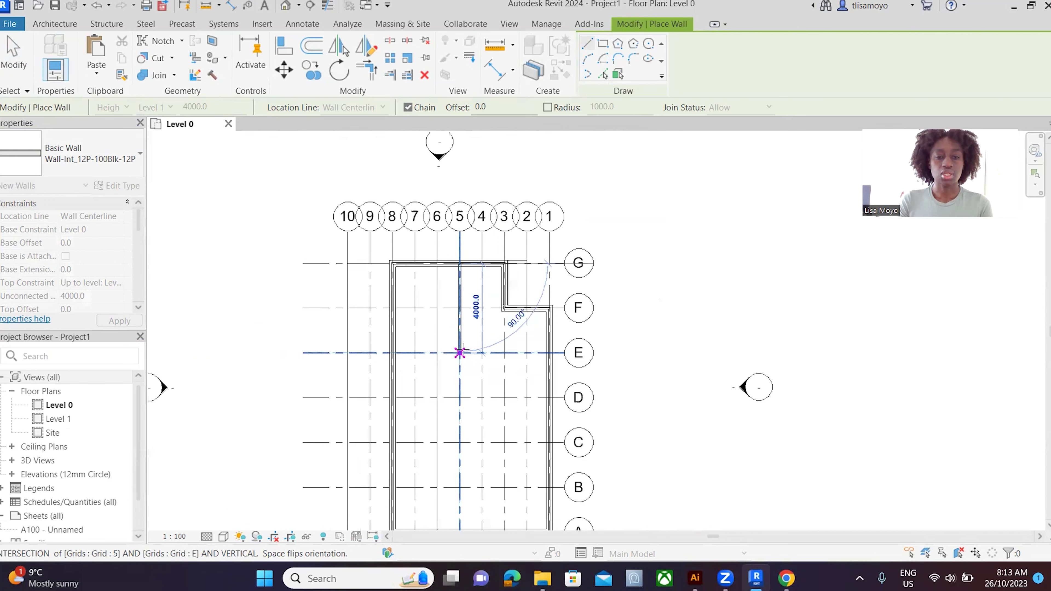
pyautogui.scroll(2, 460, 356)
pyautogui.scroll(2, 458, 354)
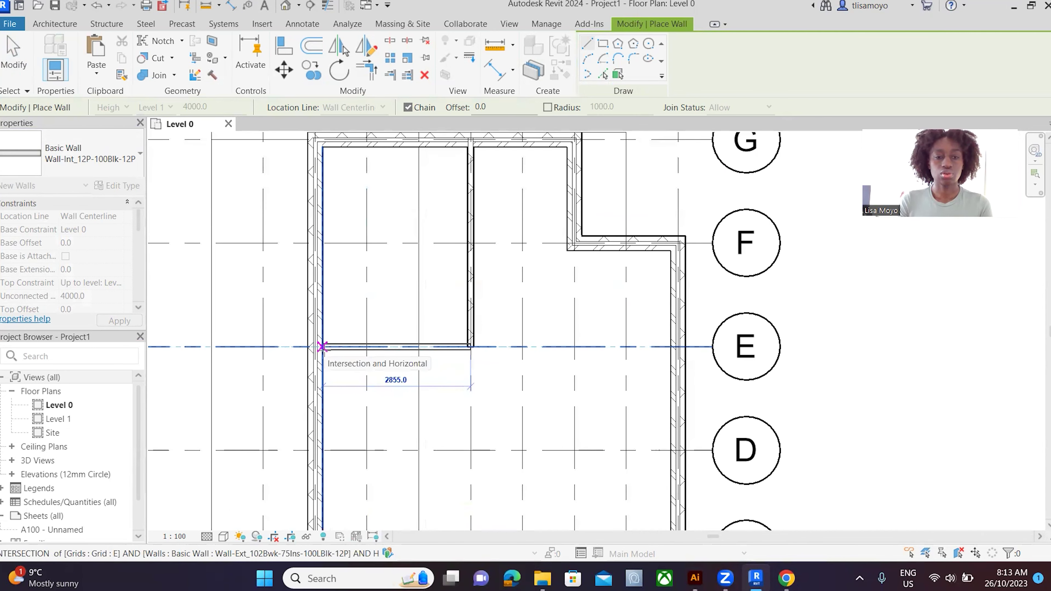
pyautogui.click(315, 347)
pyautogui.scroll(-2, 431, 321)
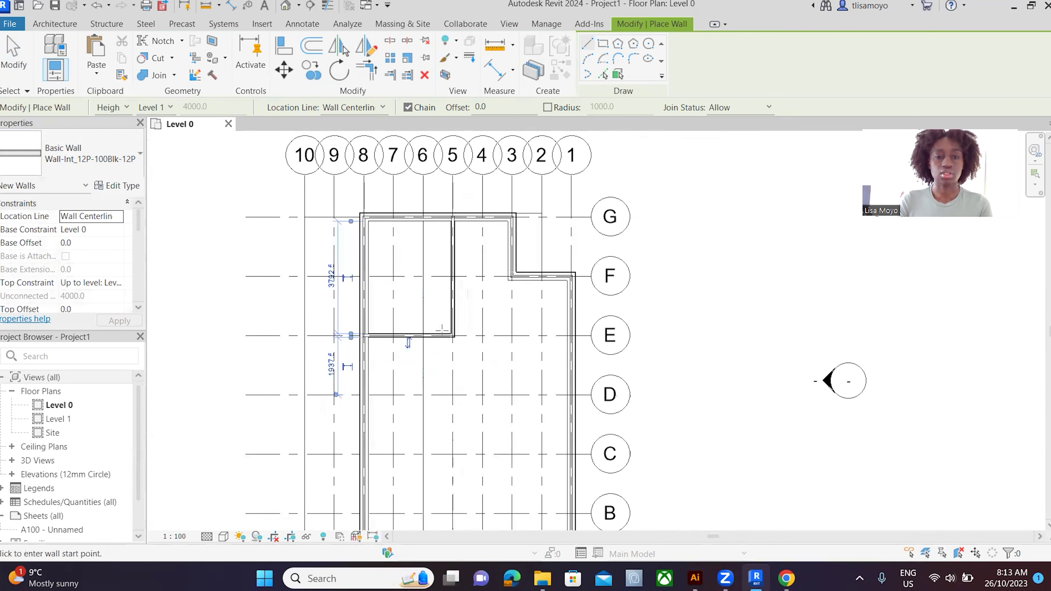
pyautogui.scroll(-1, 453, 313)
pyautogui.scroll(1, 443, 314)
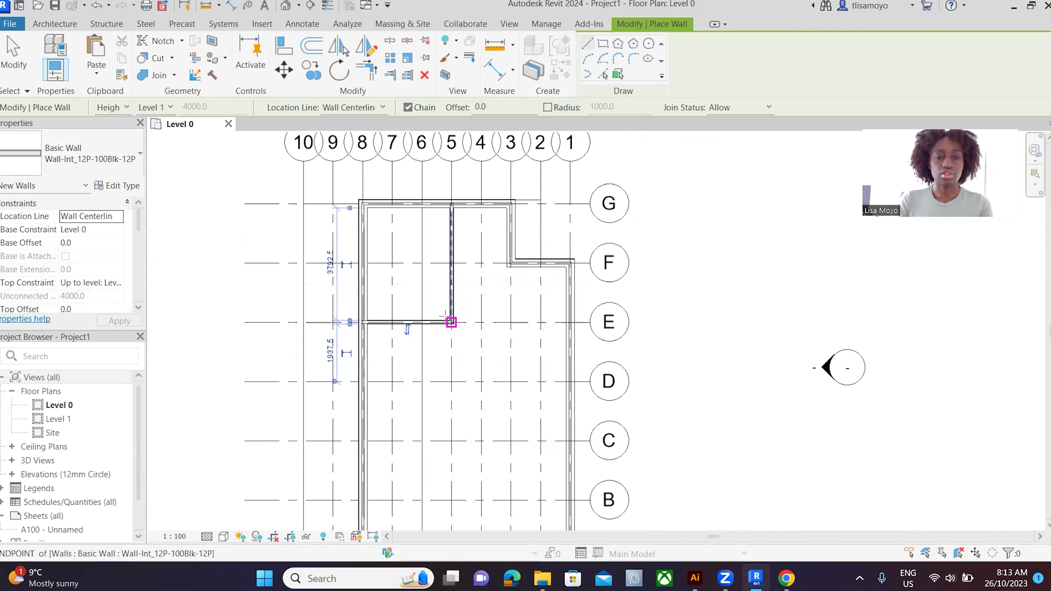
# Step: Add a second chained interior wall from E/5 down to C/5, then along grid C to the exterior wall
pyautogui.click(451, 322)
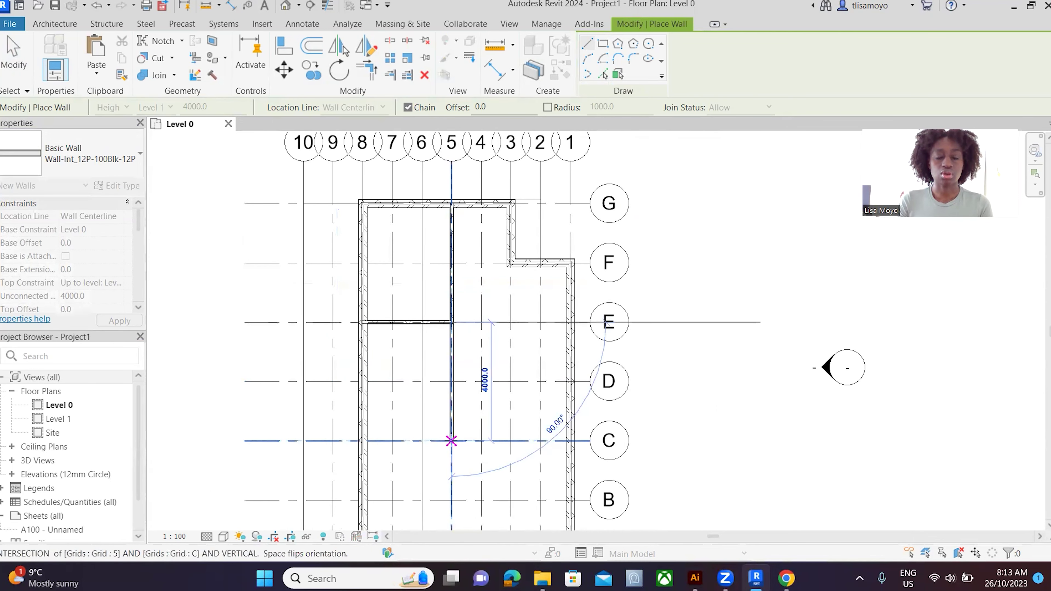
pyautogui.click(451, 441)
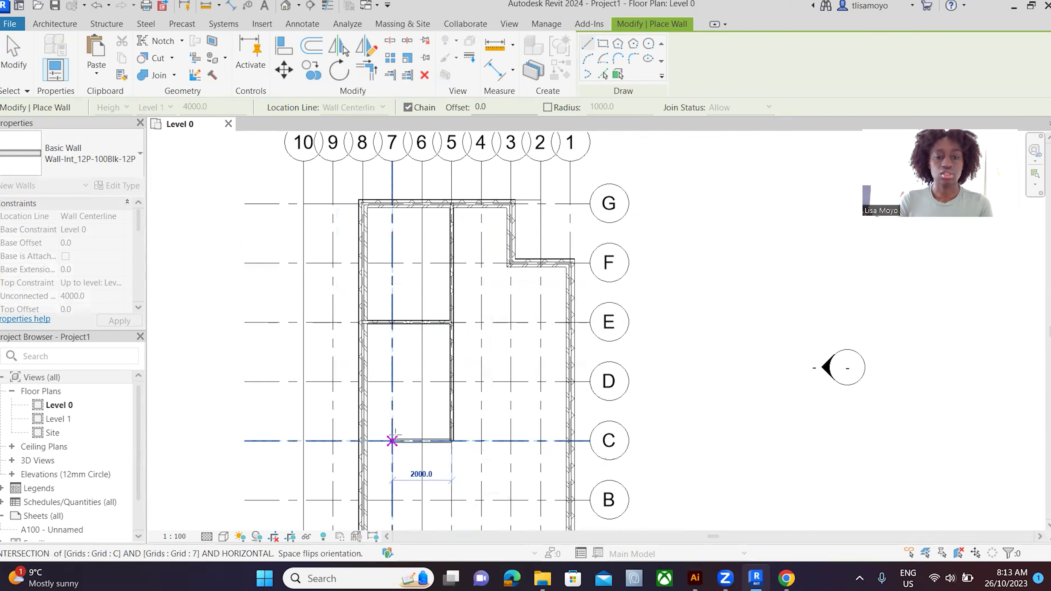
pyautogui.click(363, 441)
pyautogui.scroll(-1, 419, 319)
pyautogui.scroll(1, 428, 460)
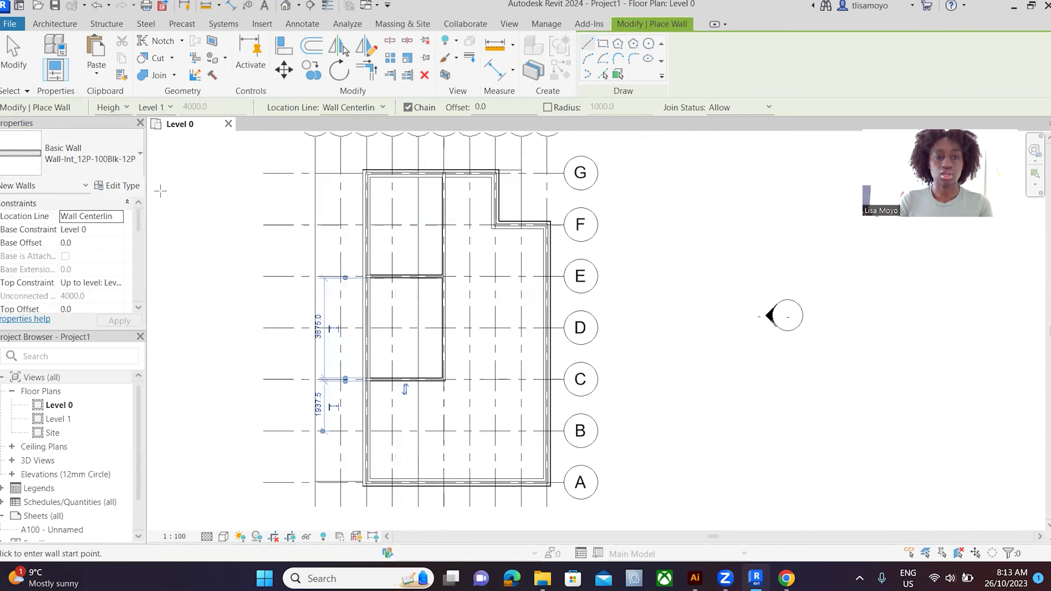
pyautogui.click(6, 62)
pyautogui.scroll(1, 382, 257)
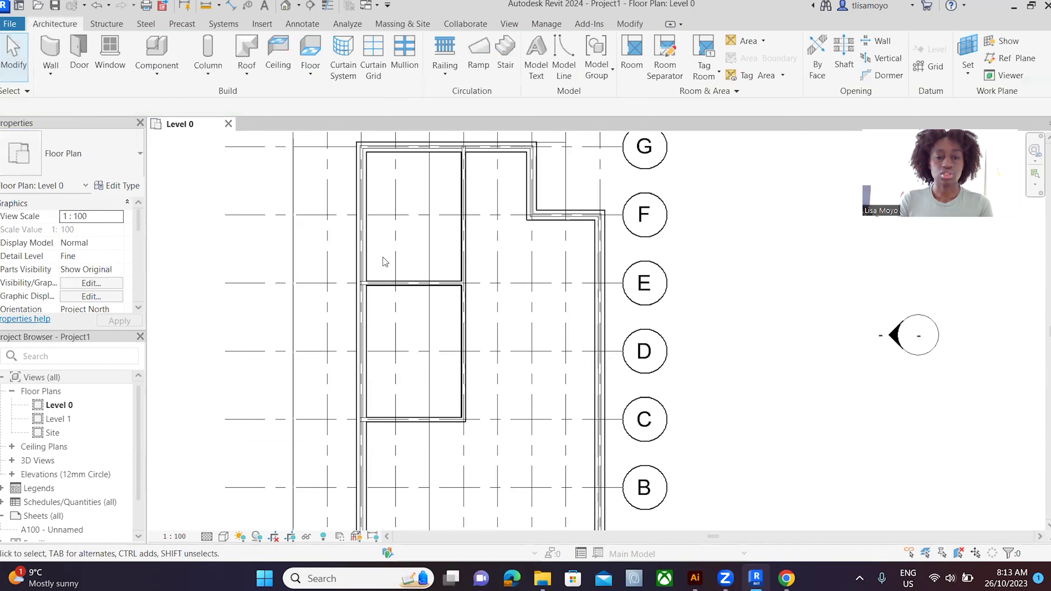
# Step: Move the grid E wall to 3000 from the top wall and make the room below 4000 deep
pyautogui.click(410, 282)
pyautogui.moveTo(410, 282); pyautogui.dragTo(371, 248)
pyautogui.scroll(1, 359, 228)
pyautogui.scroll(-1, 360, 236)
pyautogui.scroll(-1, 370, 248)
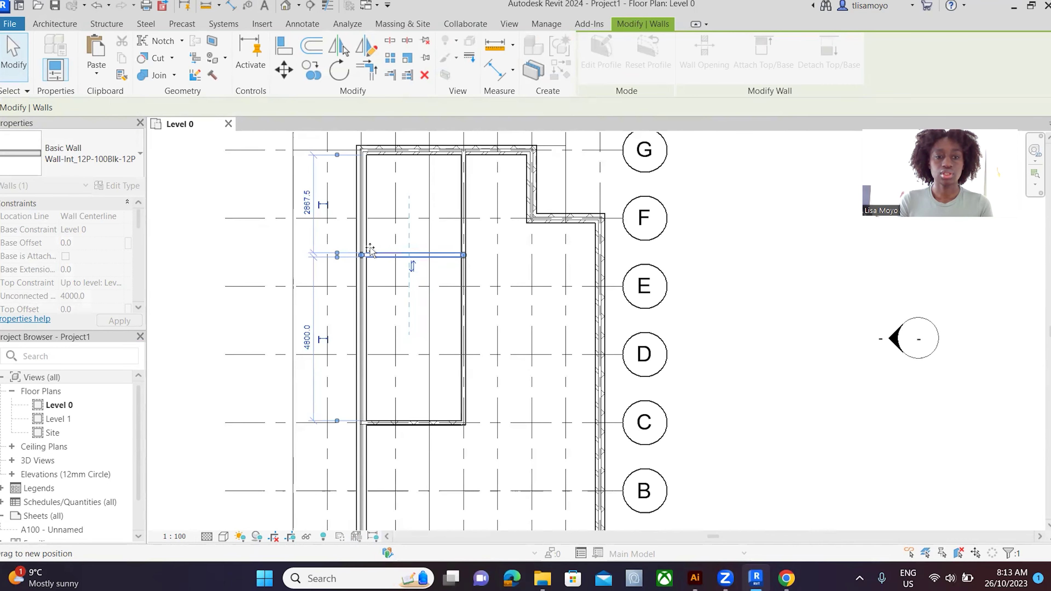
pyautogui.moveTo(371, 250); pyautogui.dragTo(370, 252)
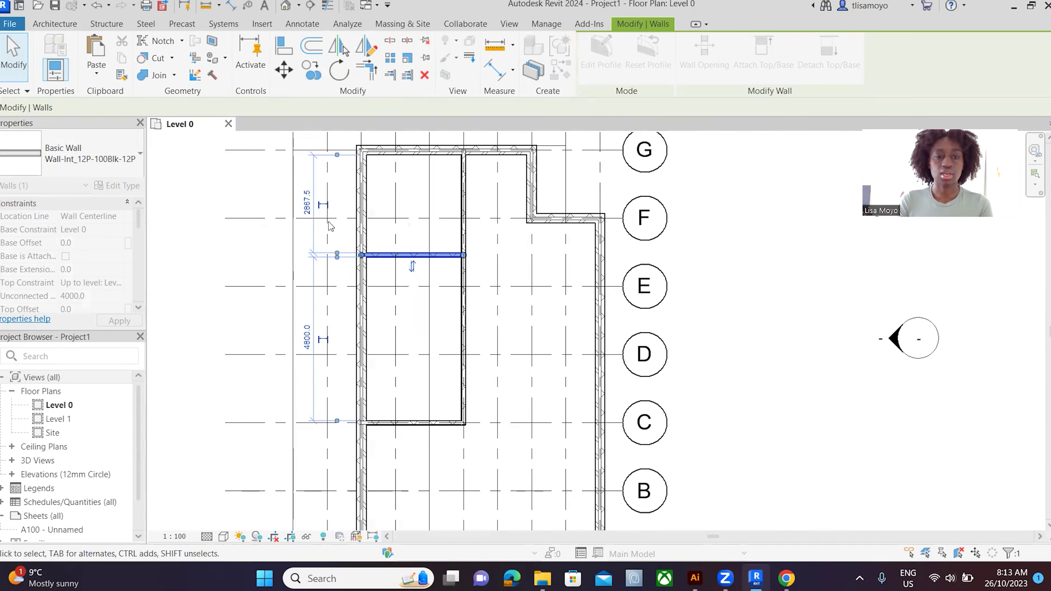
pyautogui.click(306, 202)
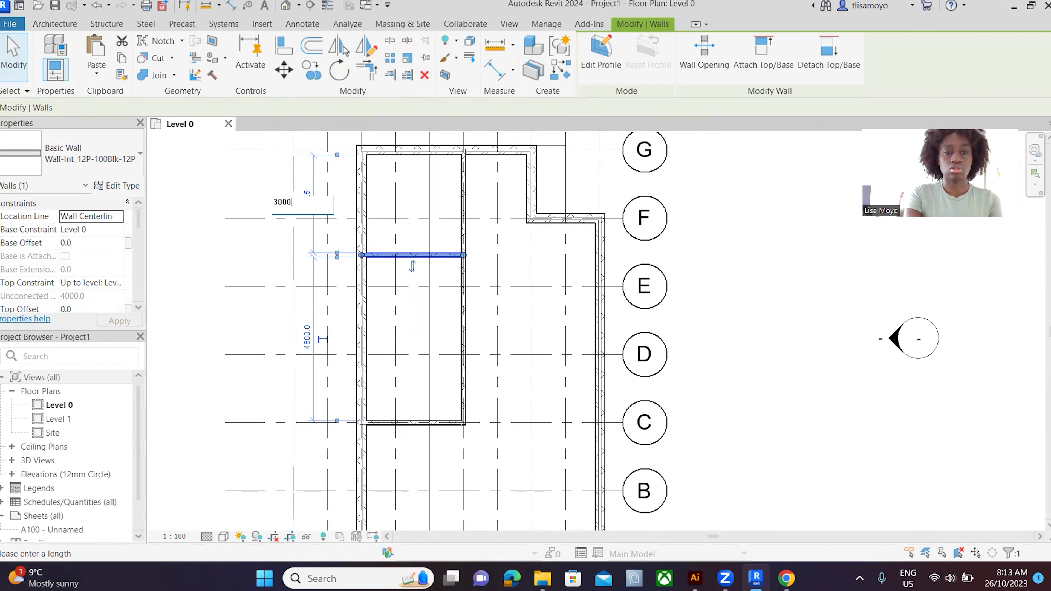
pyautogui.press('Return')
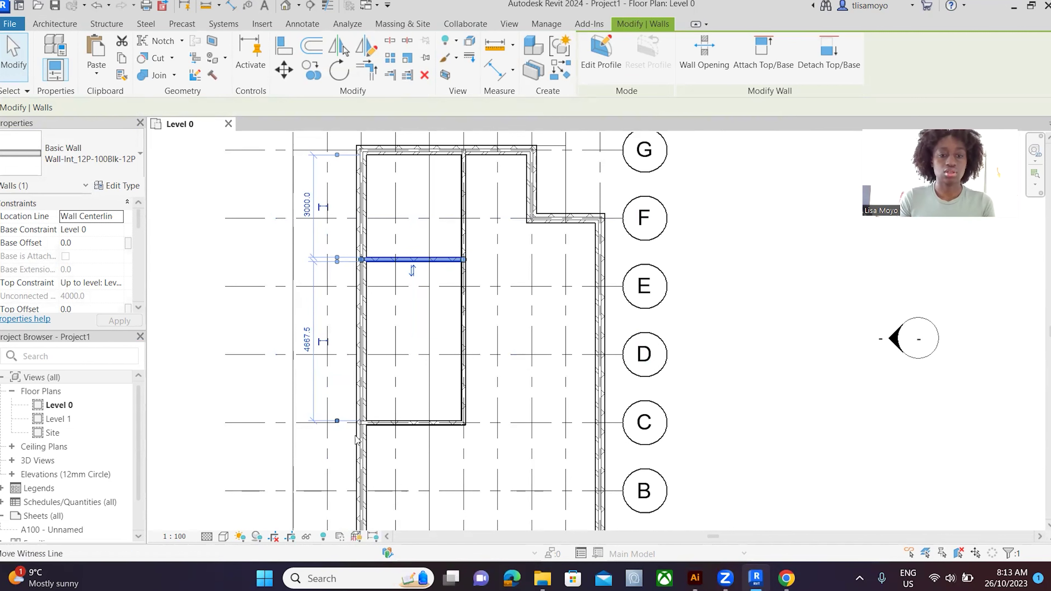
pyautogui.moveTo(385, 434); pyautogui.dragTo(386, 394)
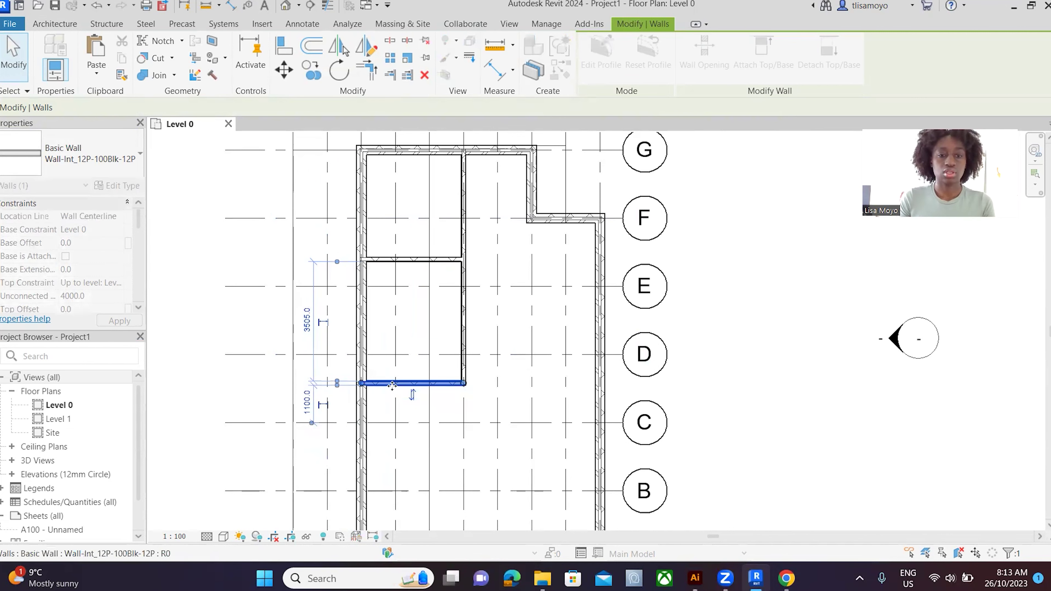
pyautogui.click(308, 321)
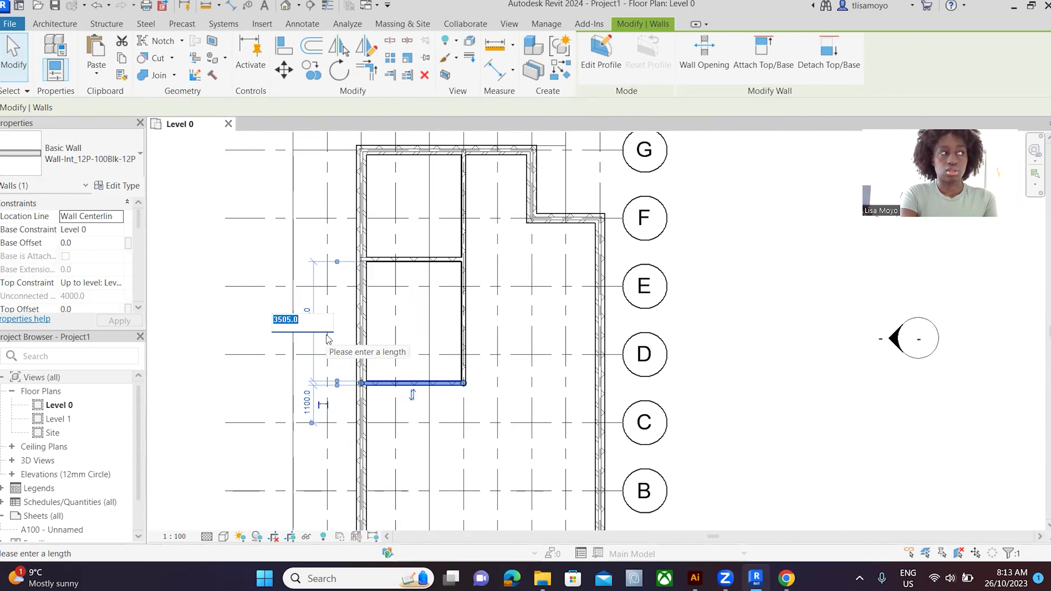
pyautogui.write('3')
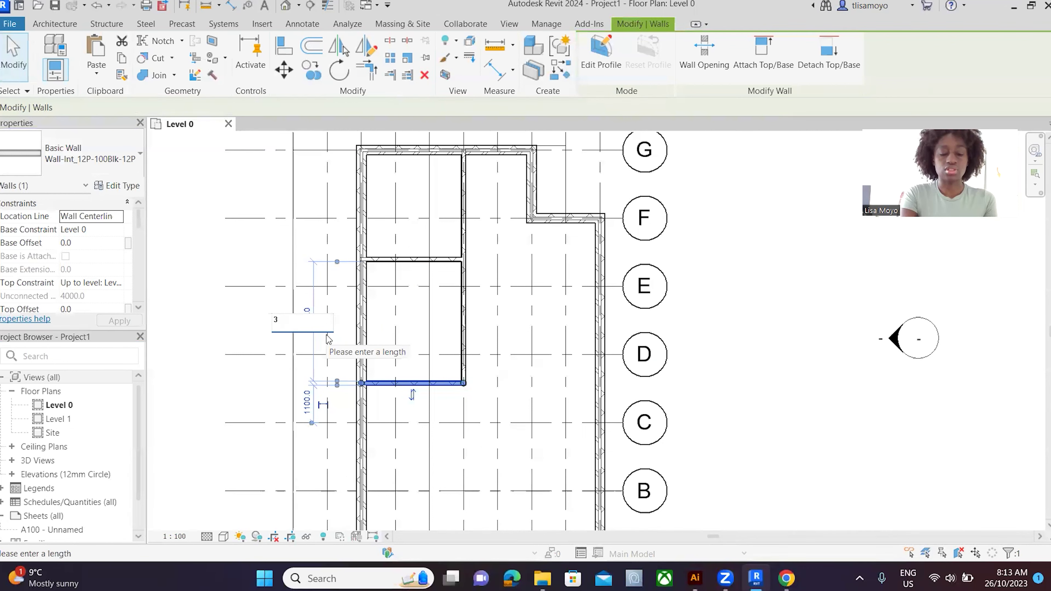
pyautogui.press('BackSpace')
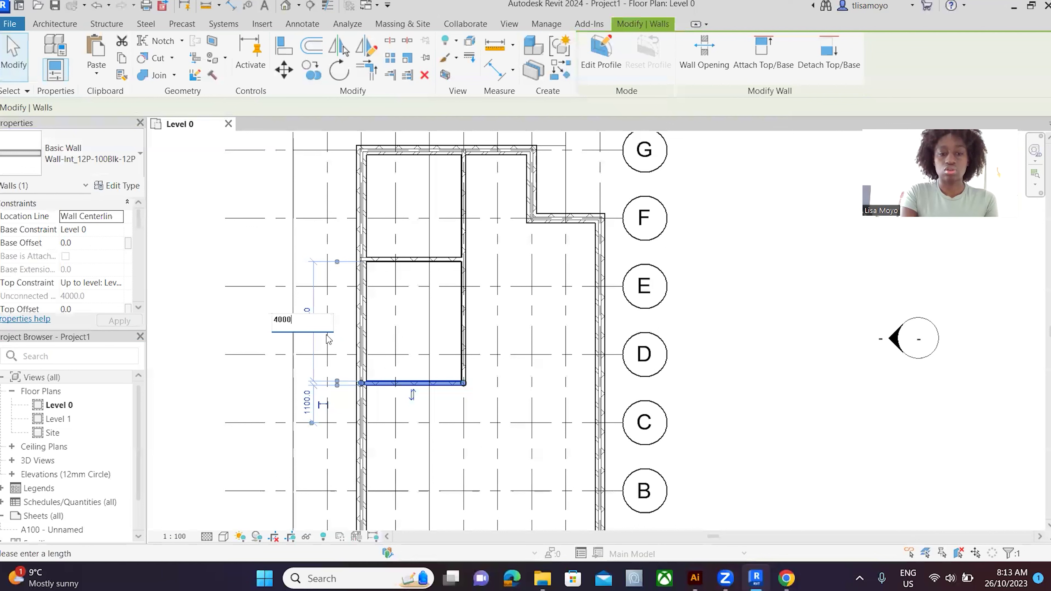
pyautogui.press('Return')
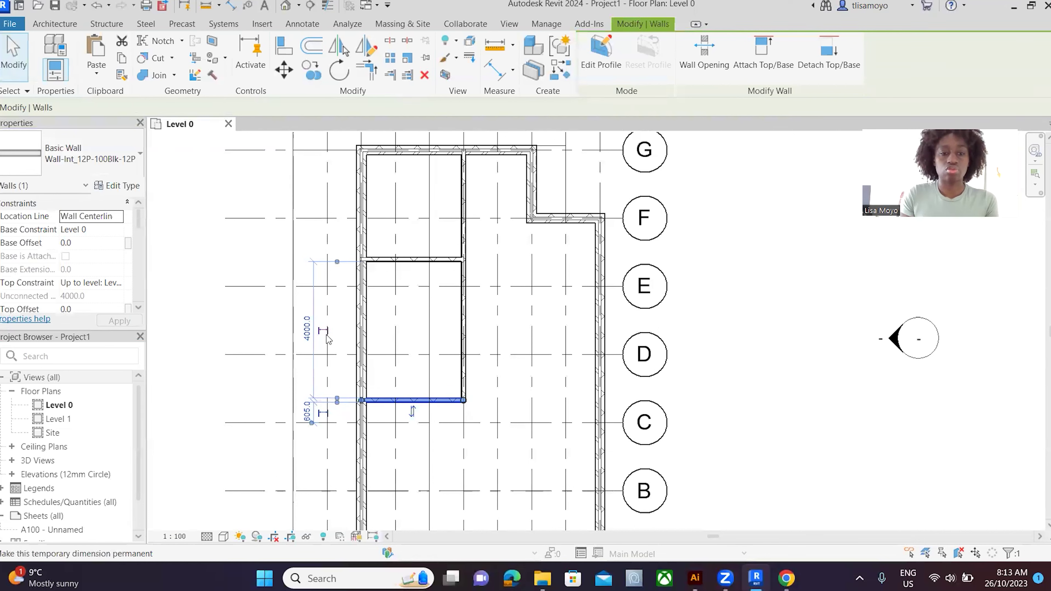
# Step: Set the upper dividing wall to 2500 from the top wall and the lower room depth to 4000
pyautogui.click(412, 269)
pyautogui.click(307, 205)
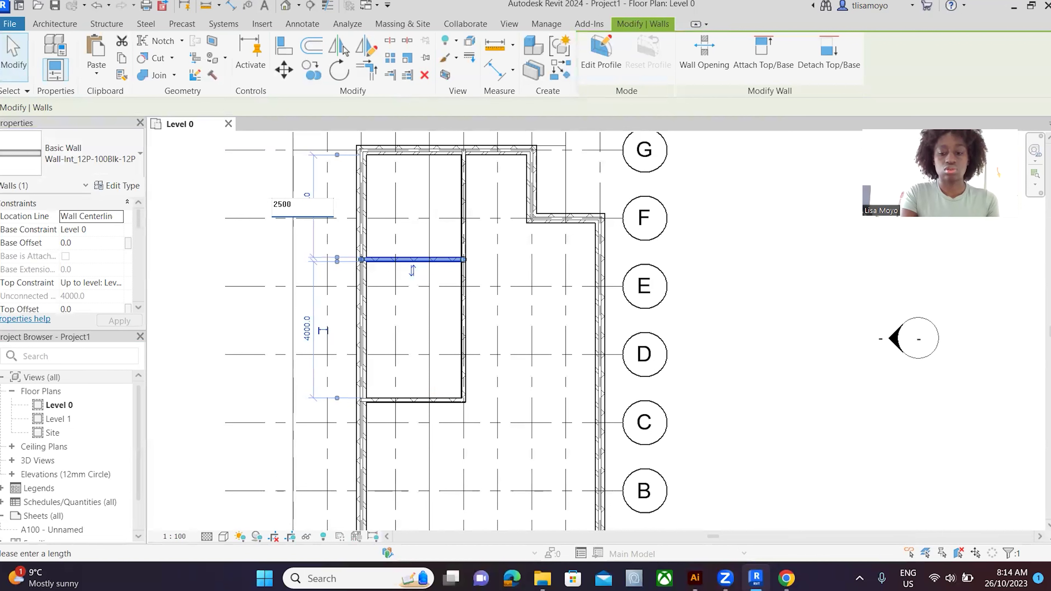
pyautogui.write('2500')
pyautogui.press('Return')
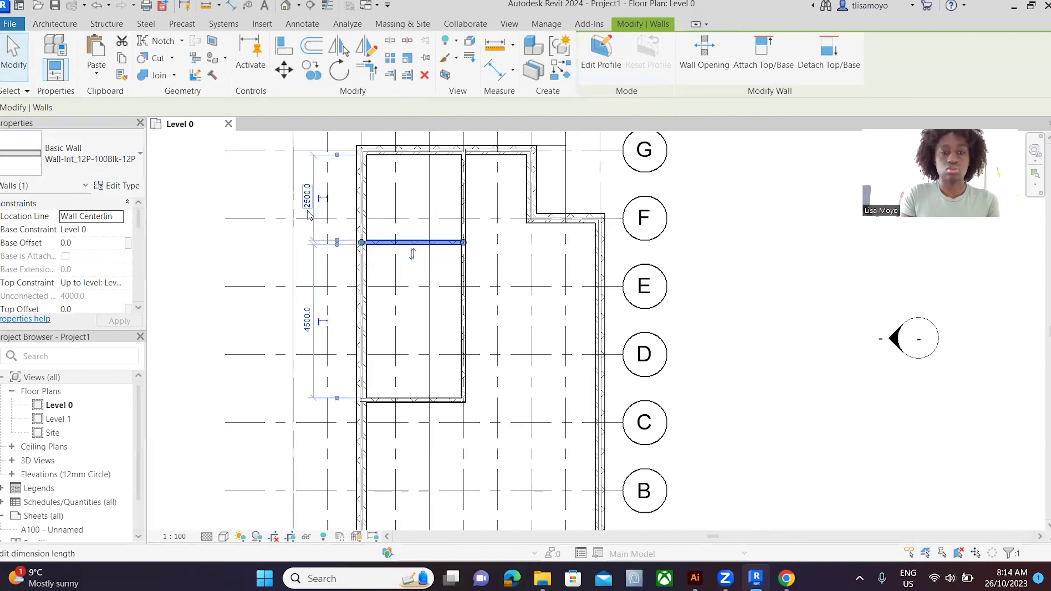
pyautogui.click(305, 320)
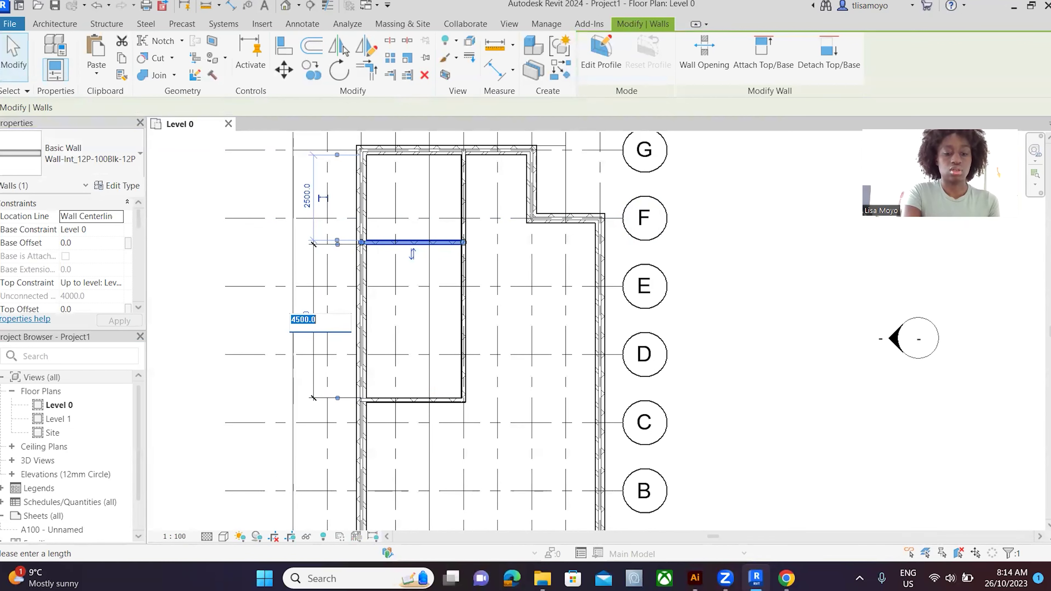
pyautogui.write('4000')
pyautogui.press('Return')
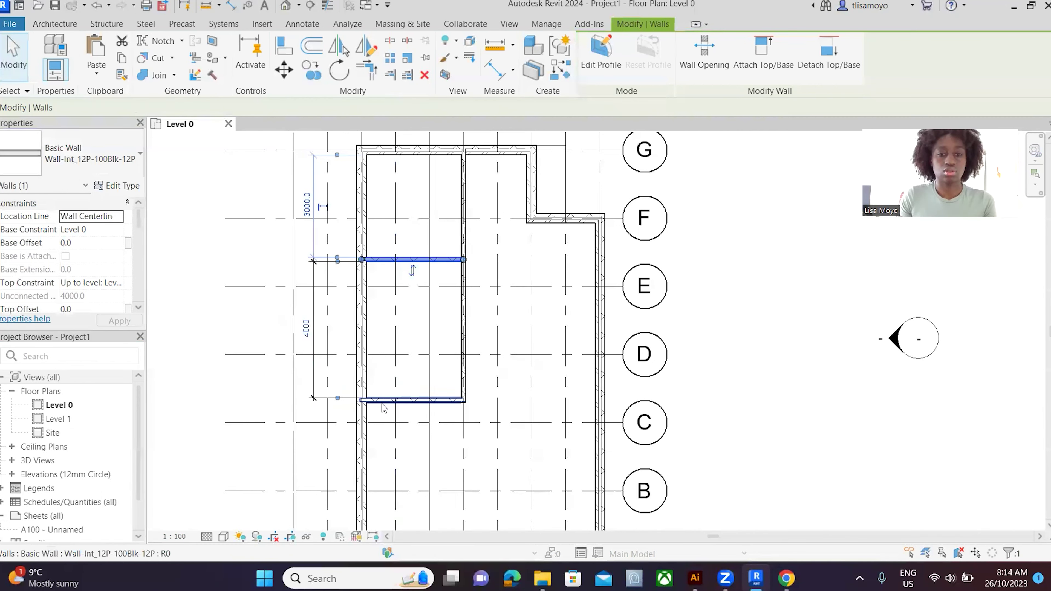
# Step: Readjust both walls back to 2500 and 4000 spacing and delete the leftover 4000 dimension
pyautogui.moveTo(383, 259); pyautogui.dragTo(383, 236)
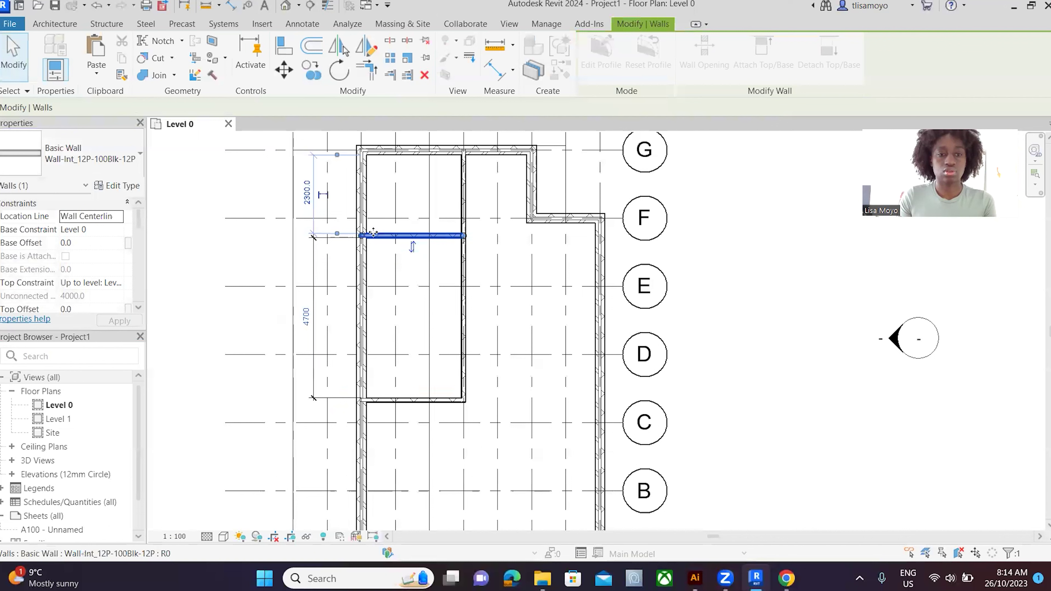
pyautogui.click(306, 192)
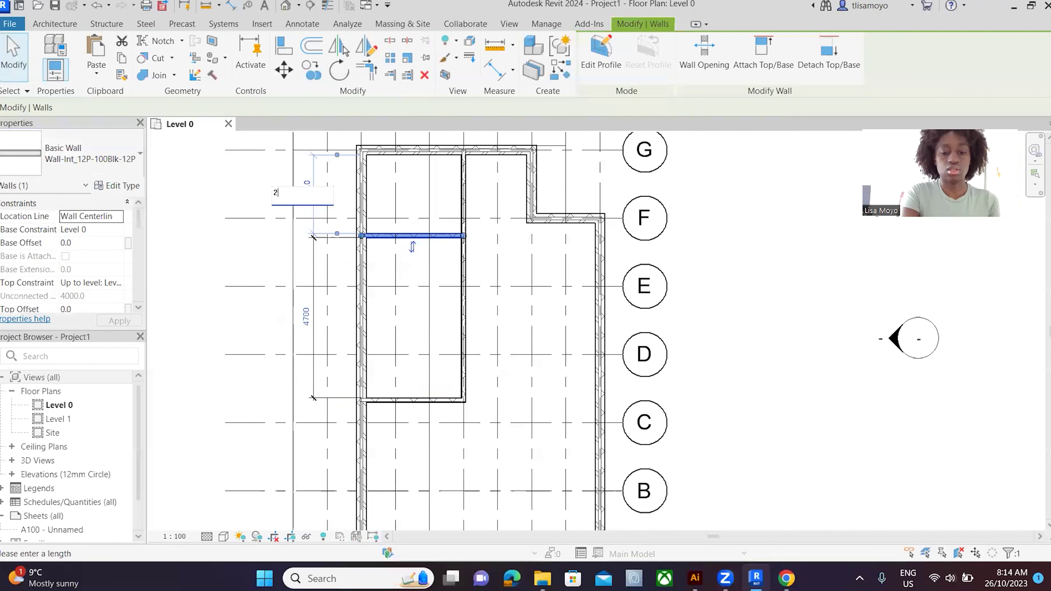
pyautogui.press('Return')
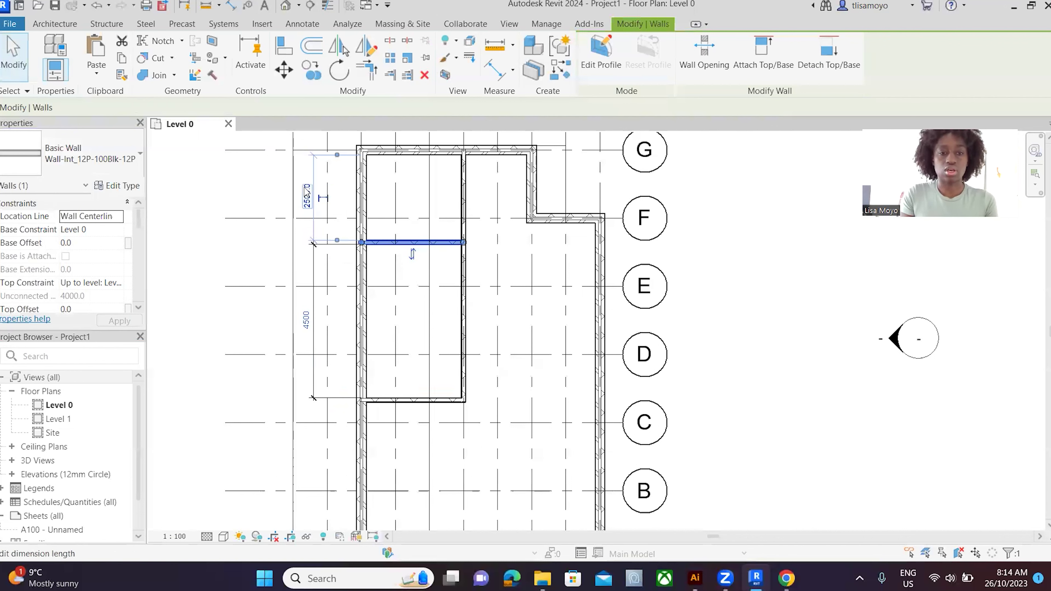
pyautogui.click(412, 400)
pyautogui.moveTo(411, 399); pyautogui.dragTo(412, 366)
pyautogui.click(305, 304)
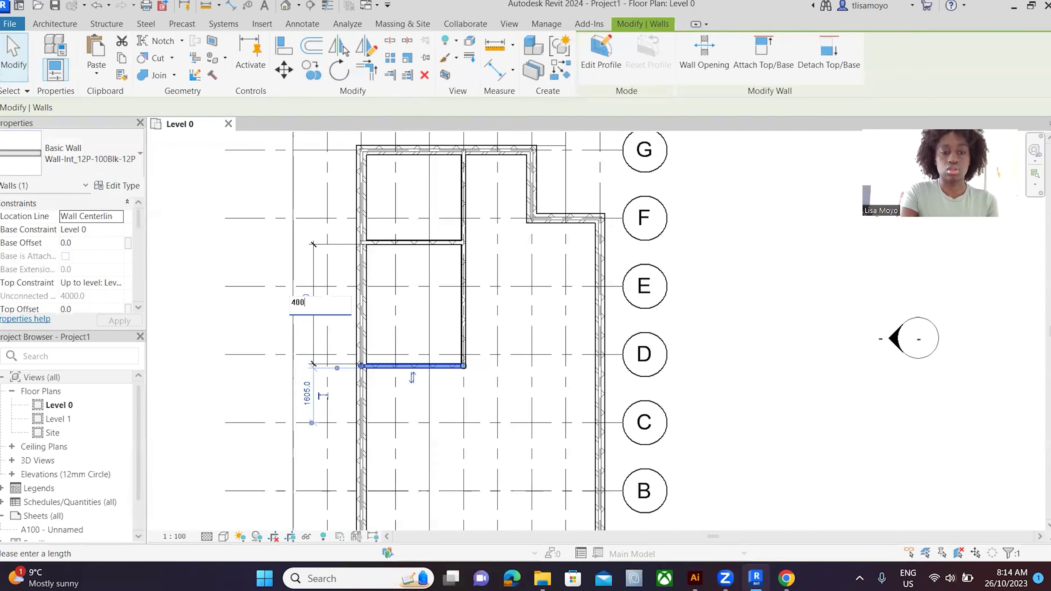
pyautogui.press('Return')
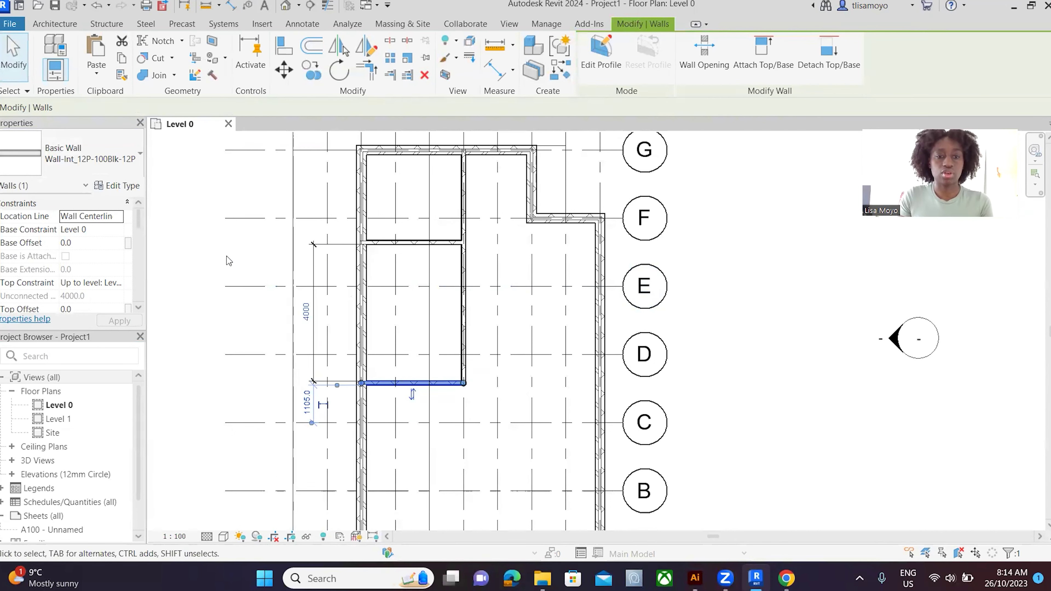
pyautogui.press('Escape')
pyautogui.click(314, 269)
pyautogui.press('Delete')
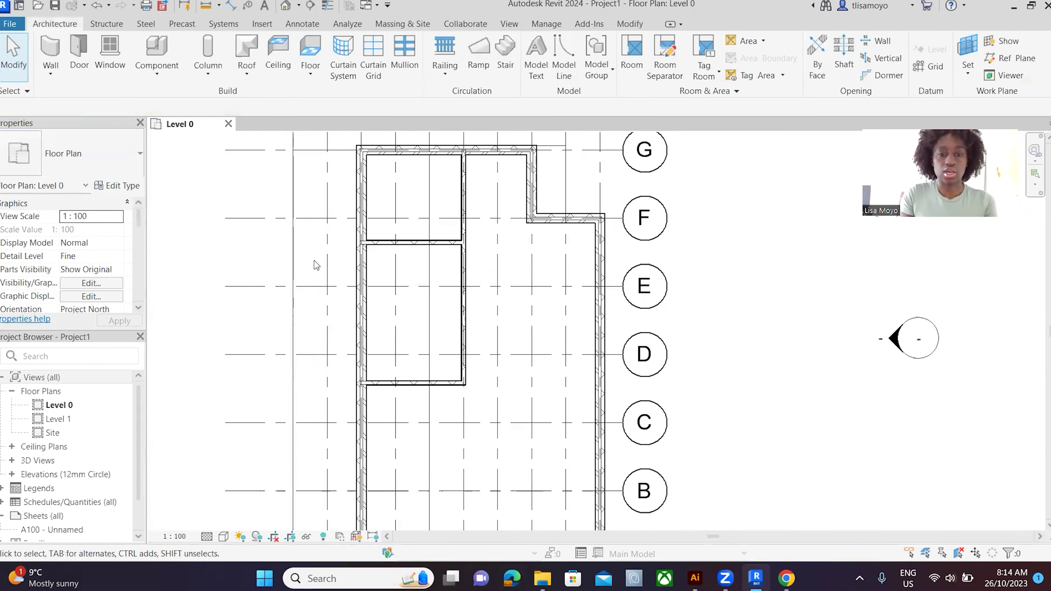
# Step: Fit the Level 0 plan in view and start the Wall tool (Wall-Int_12P-100Blk-12P, 4000 high)
pyautogui.scroll(-3, 356, 259)
pyautogui.scroll(3, 397, 249)
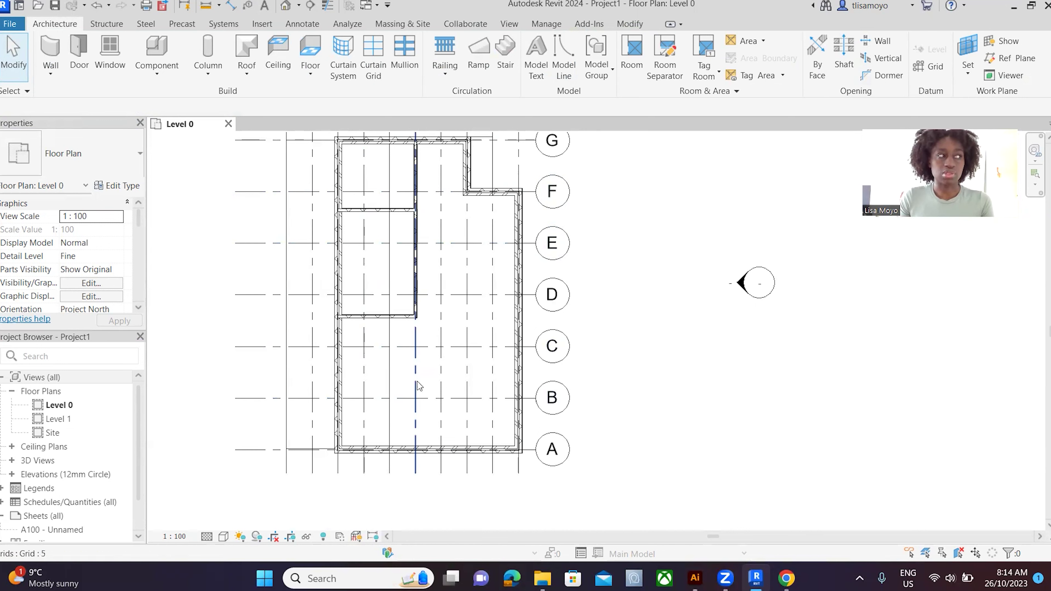
pyautogui.scroll(2, 393, 210)
pyautogui.scroll(-3, 501, 192)
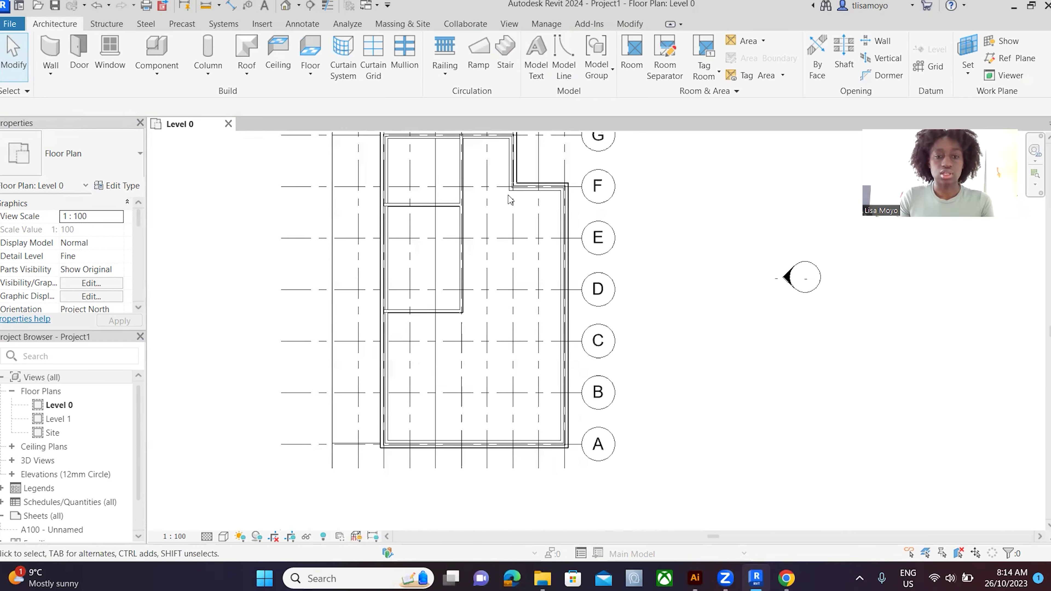
pyautogui.scroll(1, 495, 173)
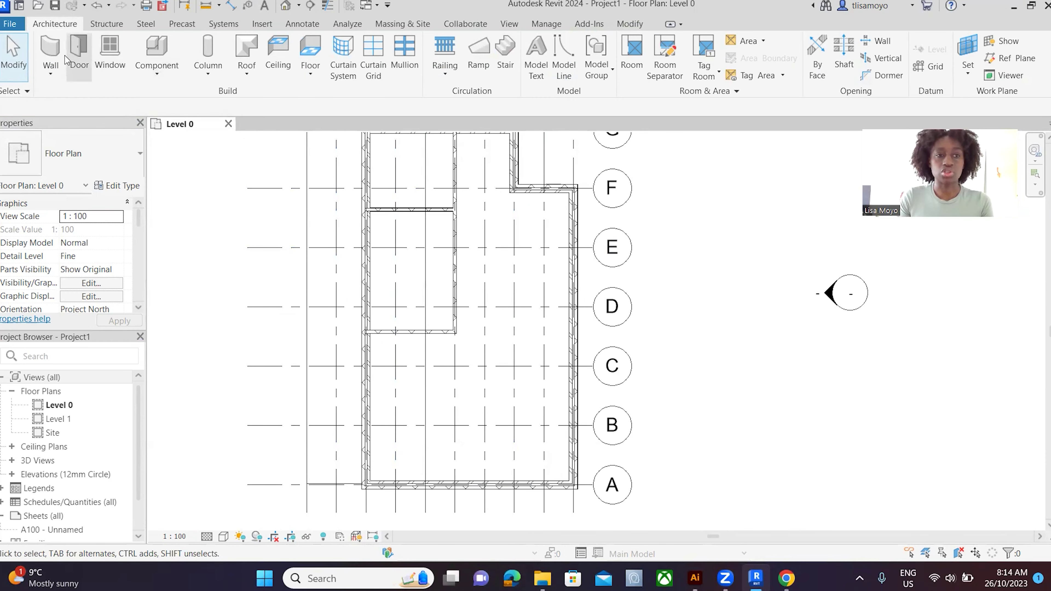
pyautogui.click(50, 49)
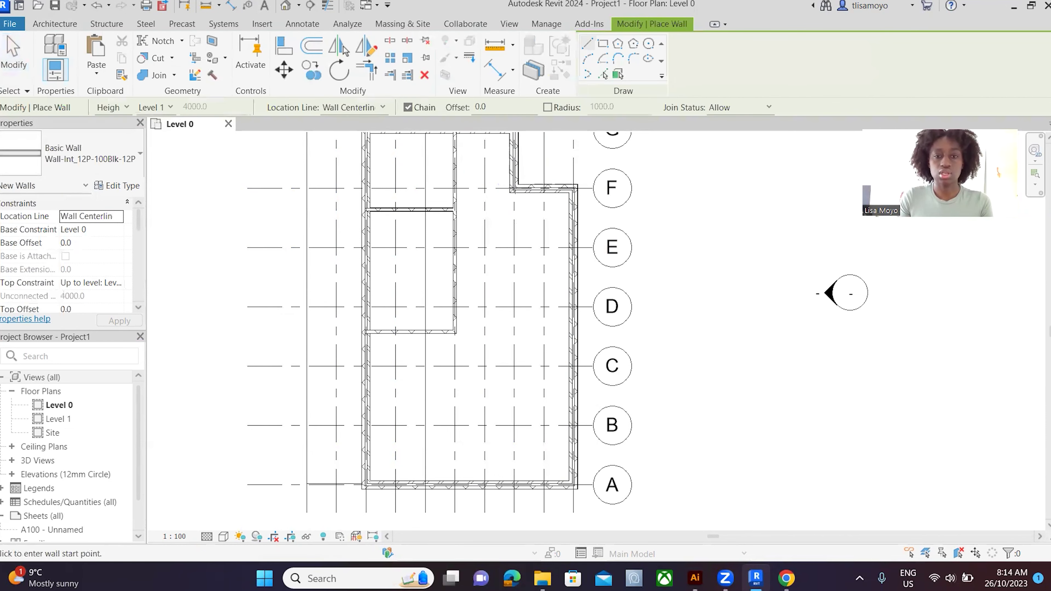
# Step: Draw an interior wall along grid 3 from F to E, then along grid E to the exterior wall
pyautogui.click(513, 189)
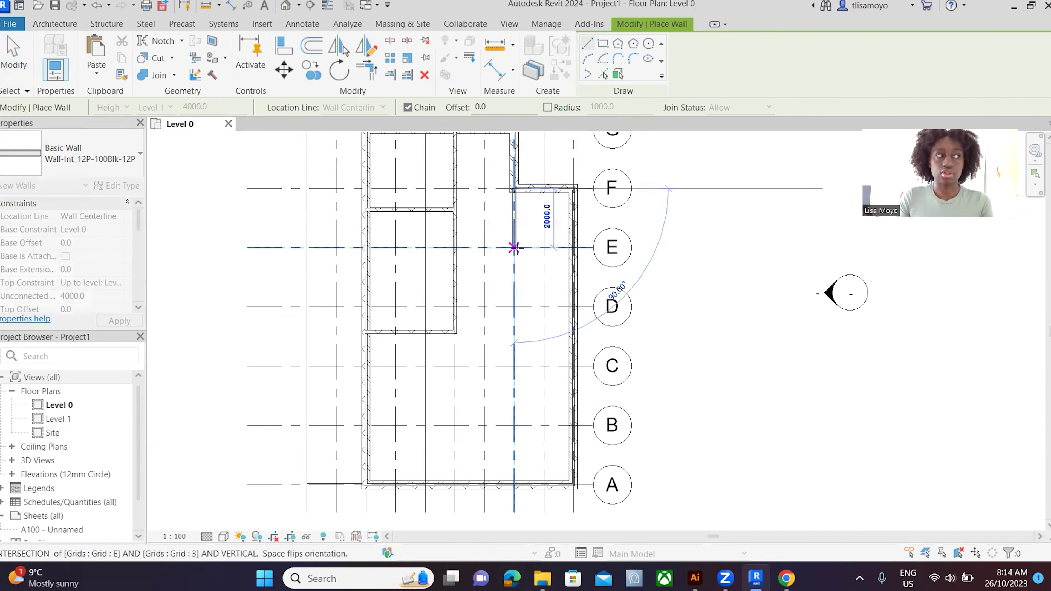
pyautogui.click(514, 248)
pyautogui.click(575, 248)
pyautogui.press('Escape')
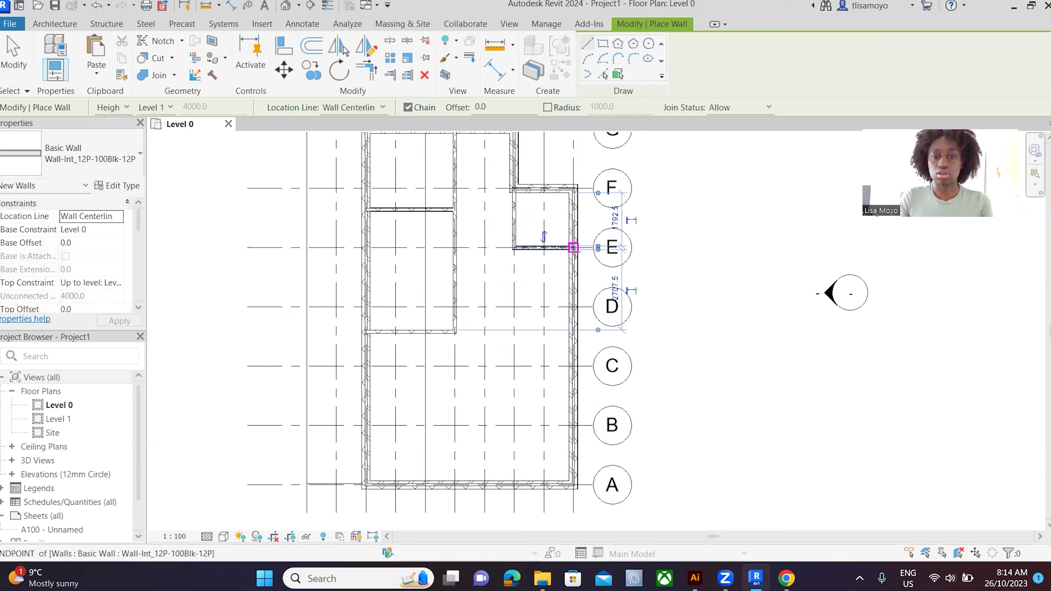
# Step: Draw the grid 3 wall from E to C, run it along grid C to the exterior, and end walls
pyautogui.click(514, 247)
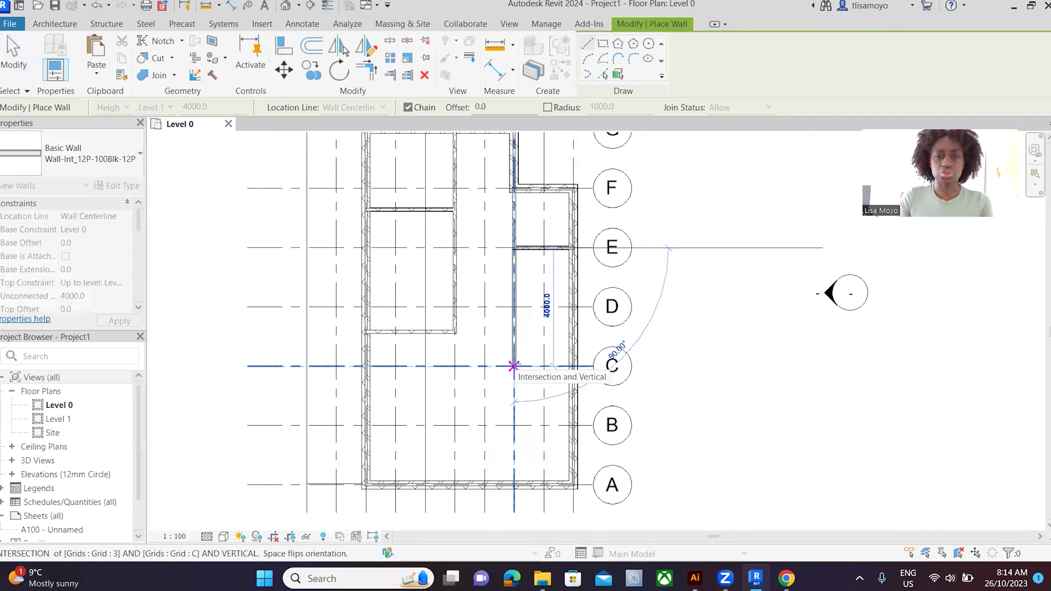
pyautogui.click(513, 365)
pyautogui.click(574, 366)
pyautogui.press('Escape')
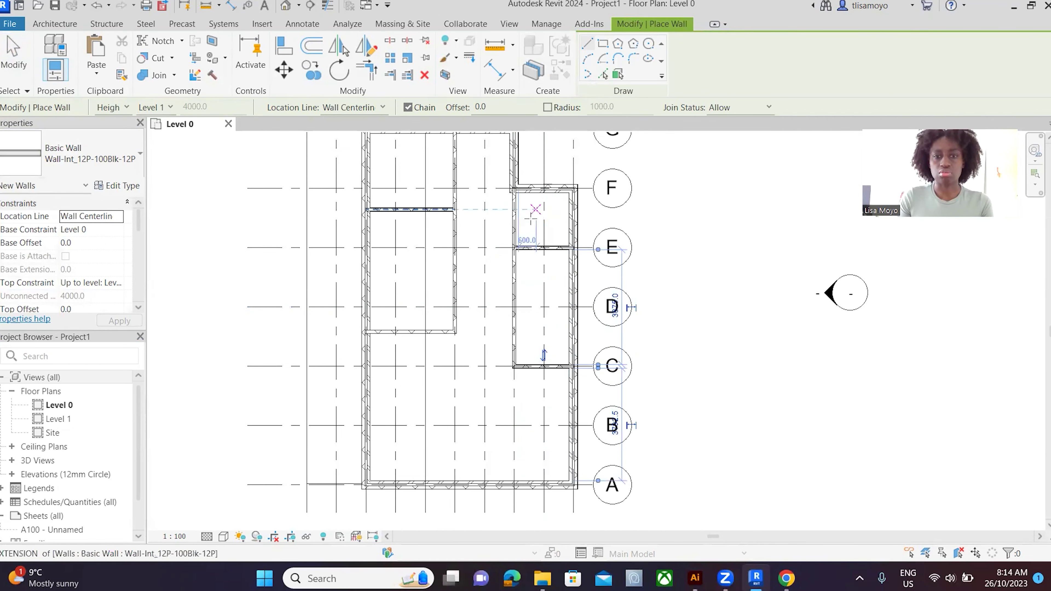
pyautogui.scroll(3, 534, 211)
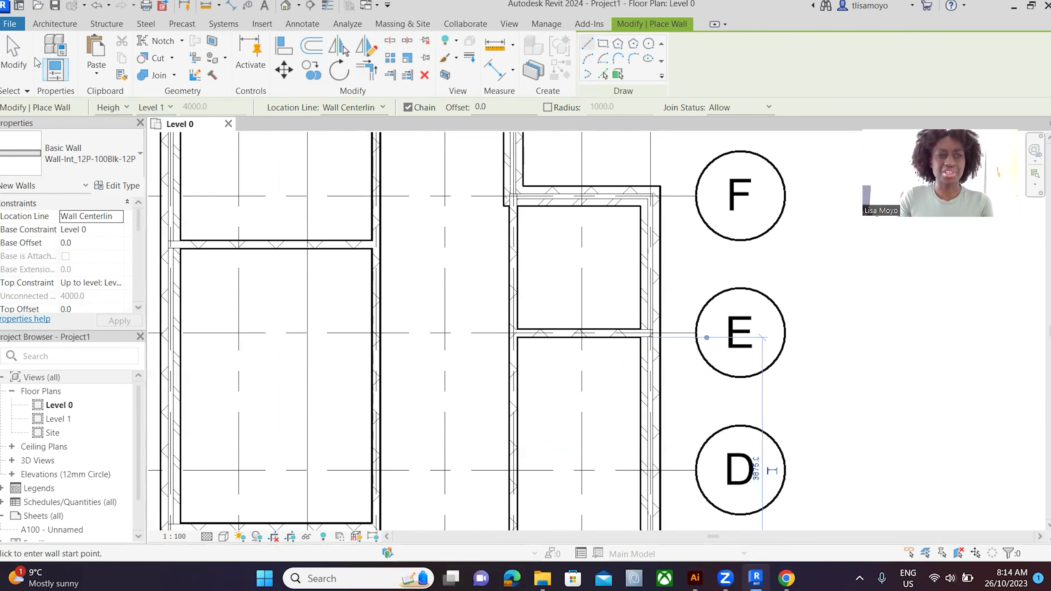
pyautogui.click(15, 54)
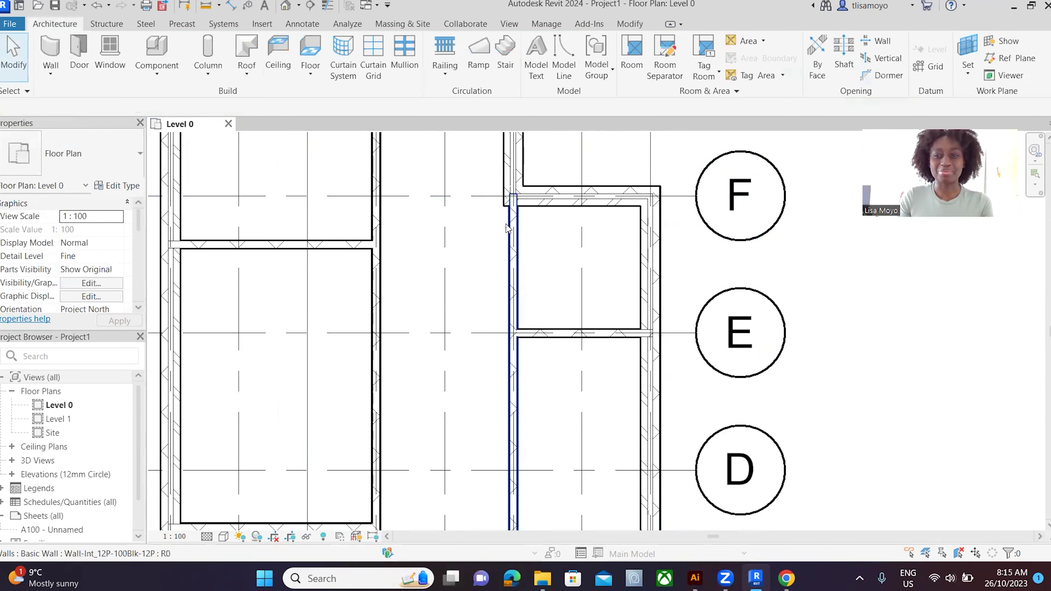
pyautogui.scroll(-5, 508, 227)
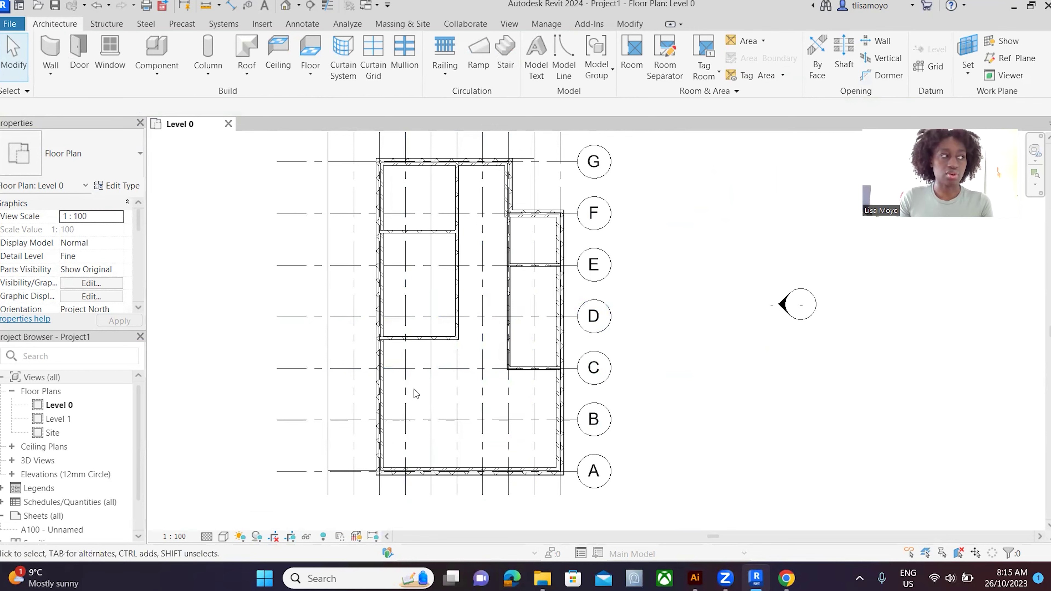
pyautogui.scroll(1, 425, 401)
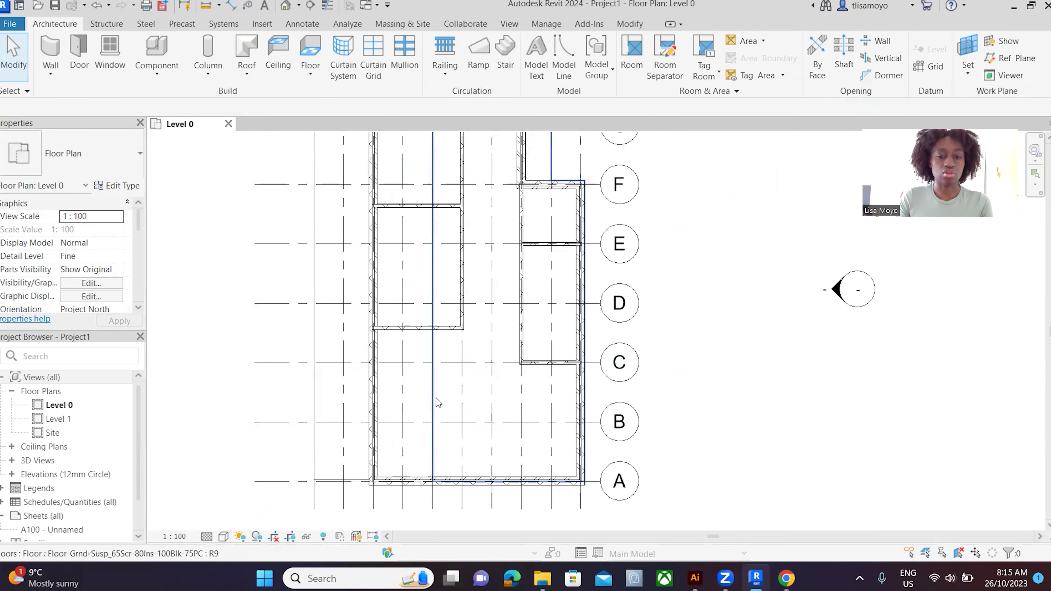
pyautogui.scroll(-2, 430, 381)
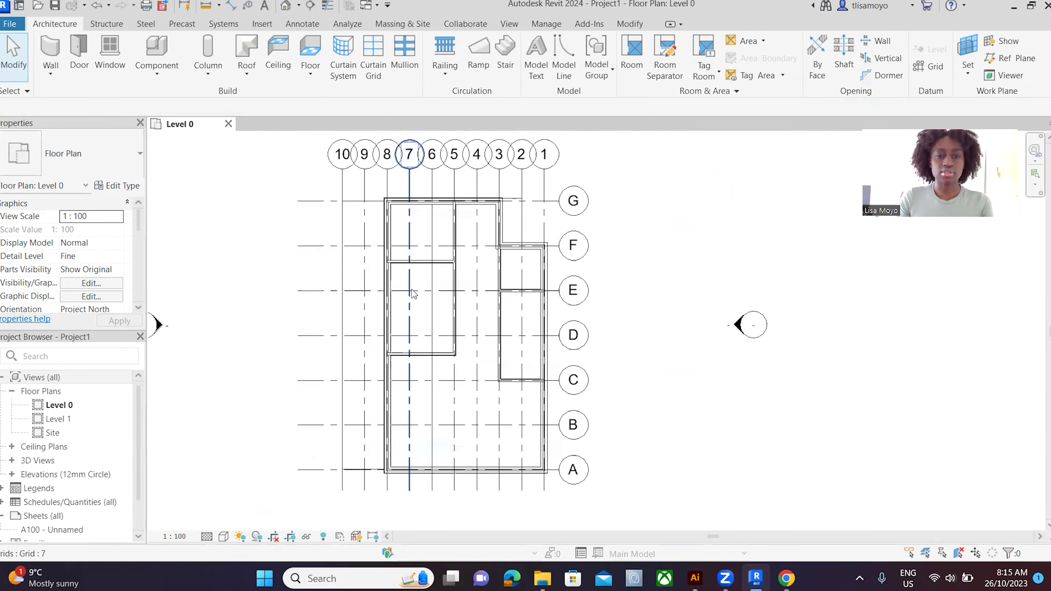
# Step: Drag the left-wing dividing wall down so the rooms are 3000 and 3500 deep
pyautogui.scroll(3, 415, 244)
pyautogui.click(418, 237)
pyautogui.moveTo(412, 264); pyautogui.dragTo(413, 280)
pyautogui.scroll(-1, 426, 222)
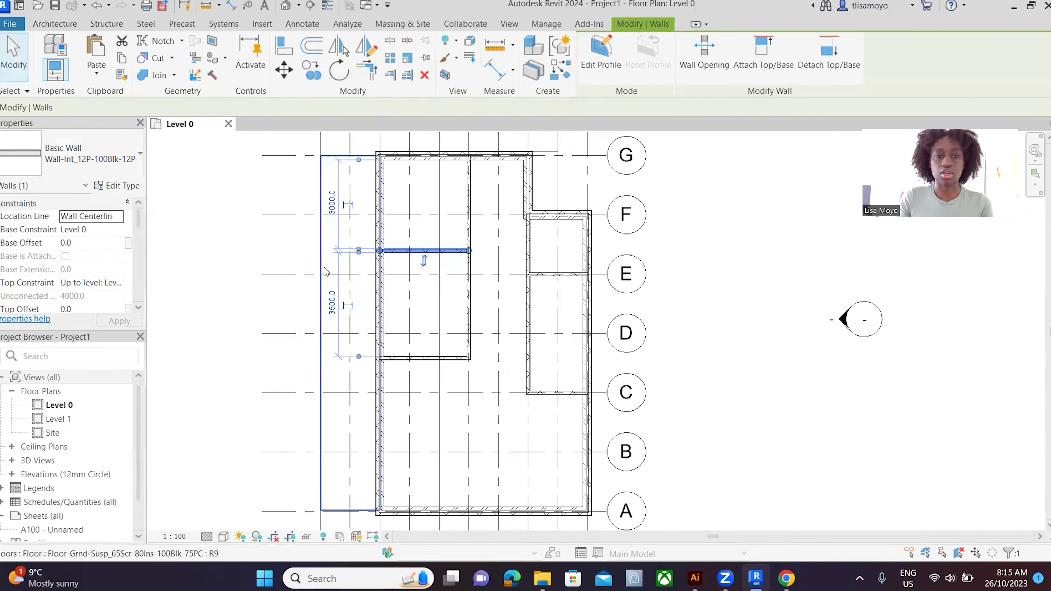
pyautogui.click(290, 200)
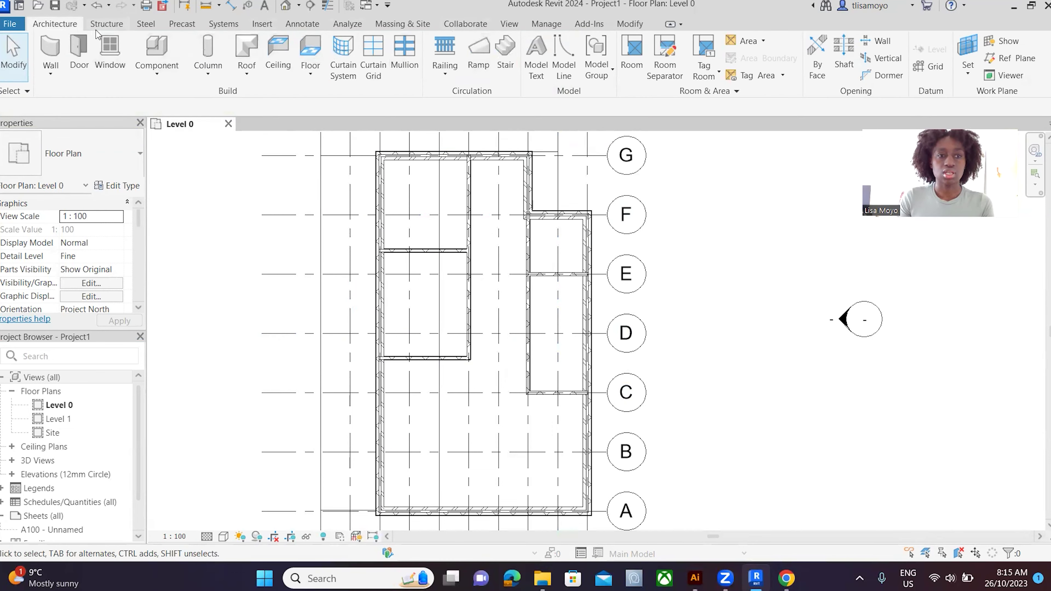
# Step: Place a flipped Doors_IntSgl 810x2110mm door in the grid 5 partition near grid F
pyautogui.click(79, 52)
pyautogui.scroll(3, 476, 231)
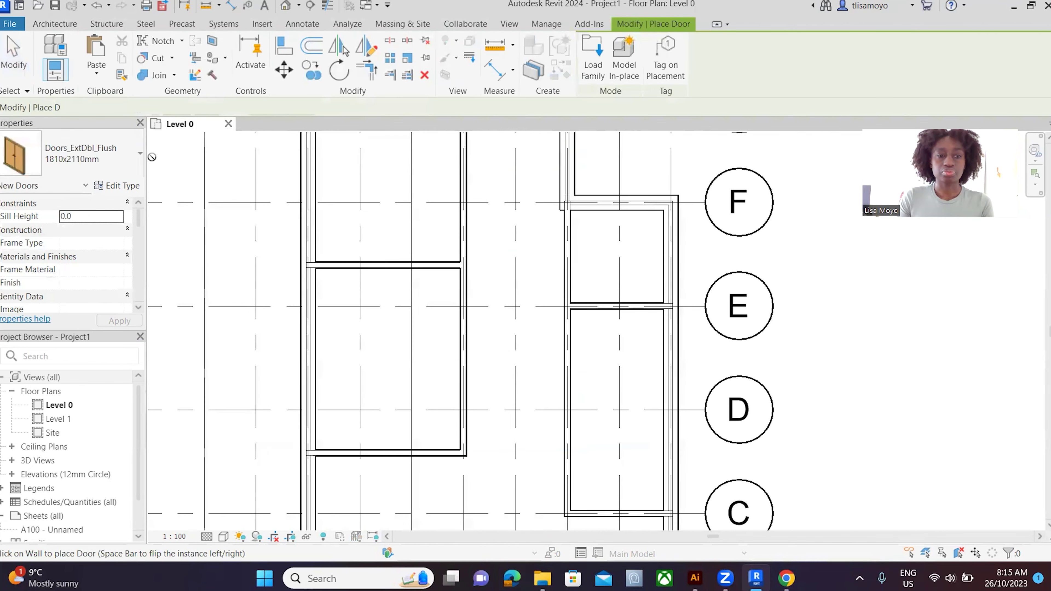
pyautogui.click(91, 153)
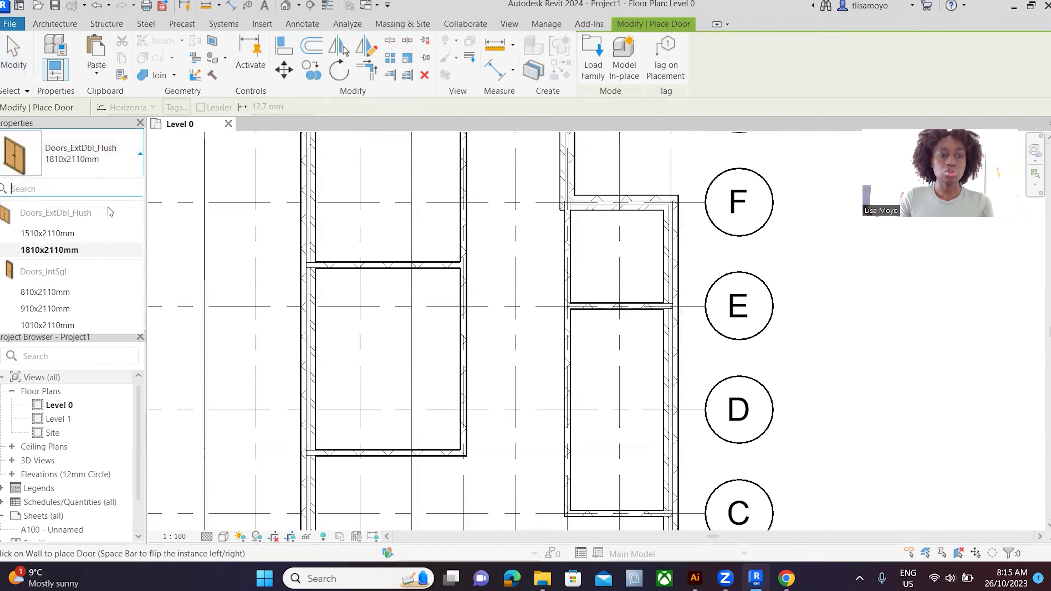
pyautogui.click(46, 295)
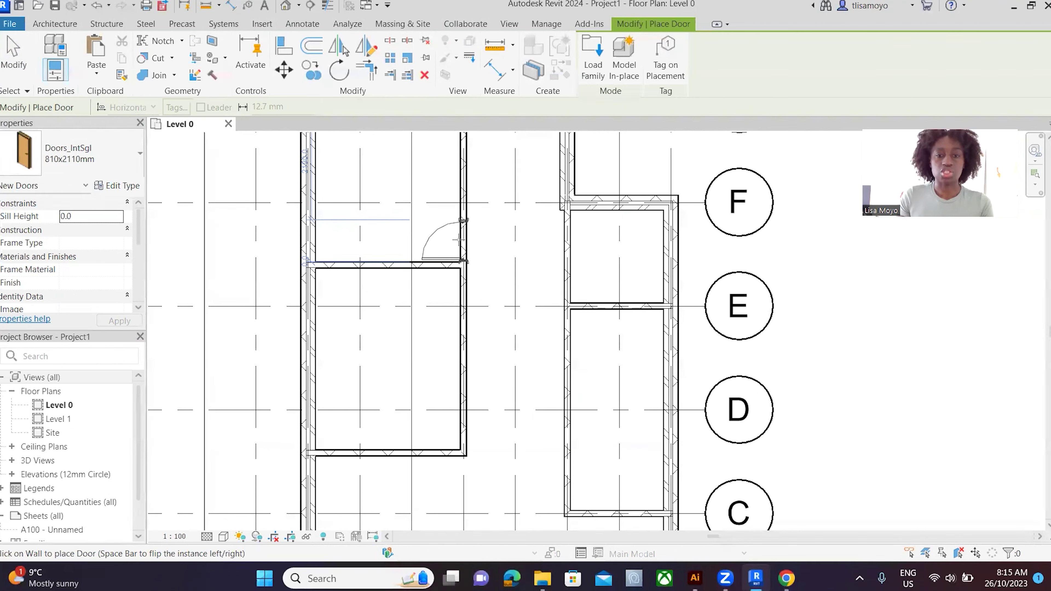
pyautogui.scroll(-3, 458, 240)
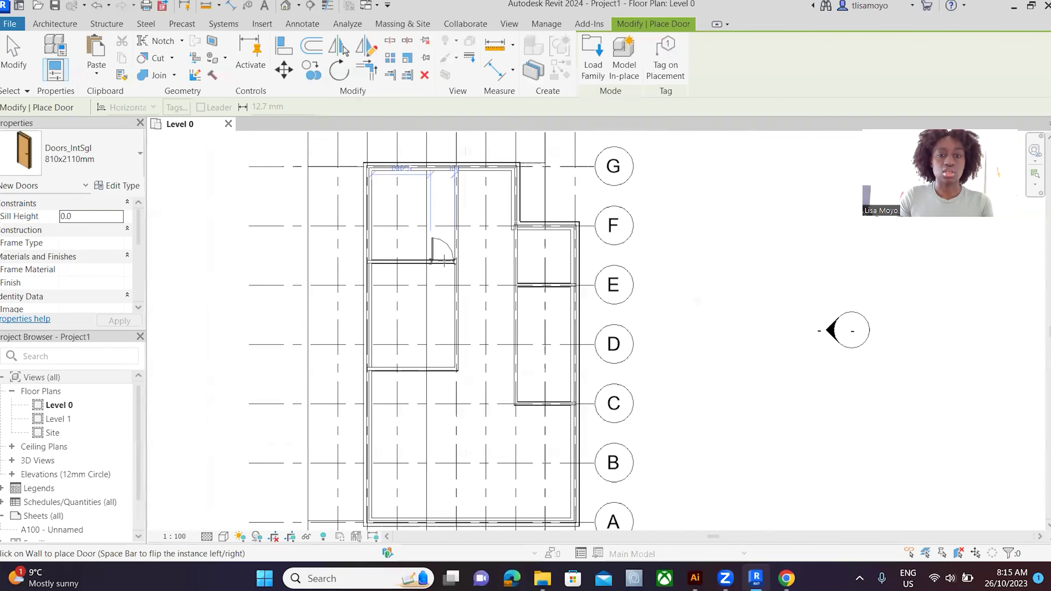
pyautogui.scroll(3, 458, 224)
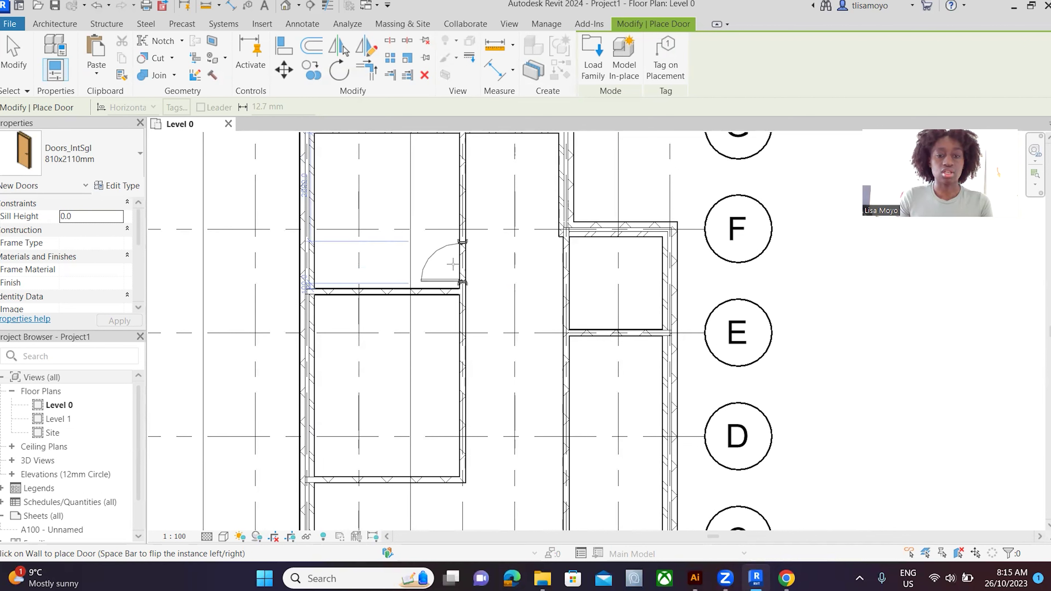
pyautogui.click(453, 263)
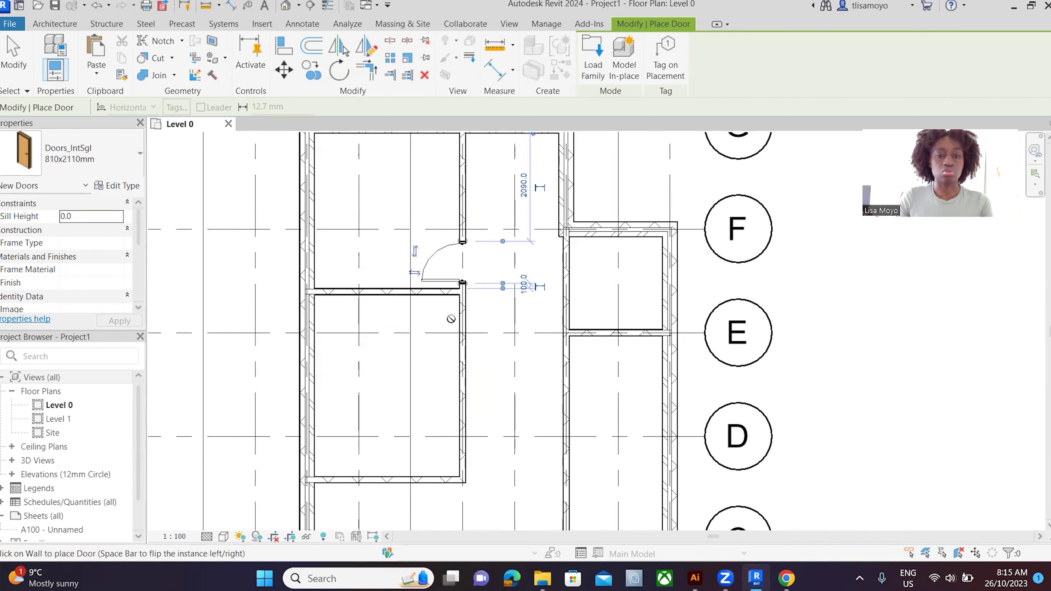
pyautogui.press('space')
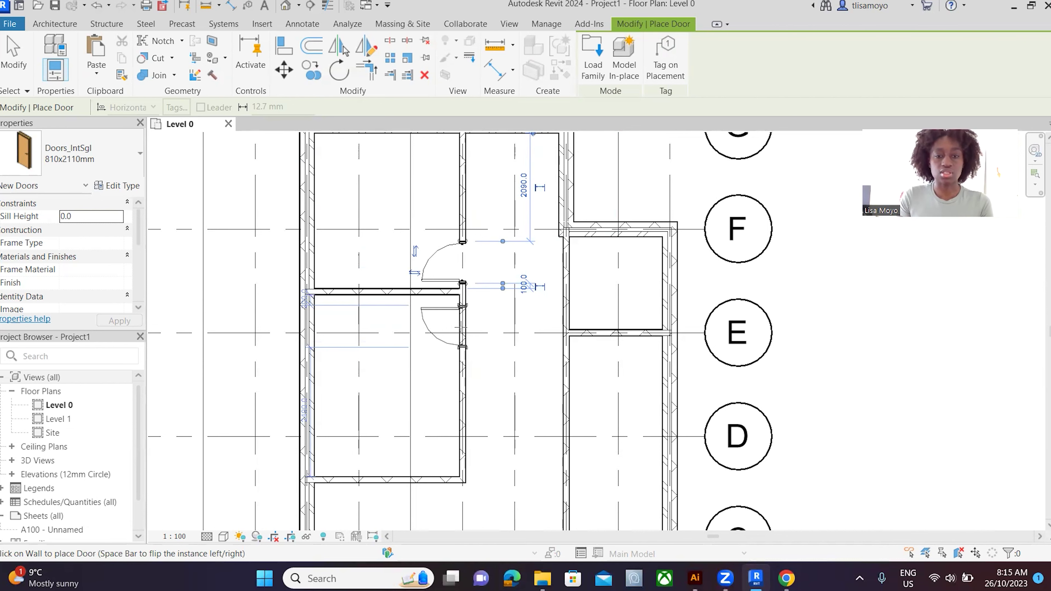
pyautogui.scroll(-3, 455, 315)
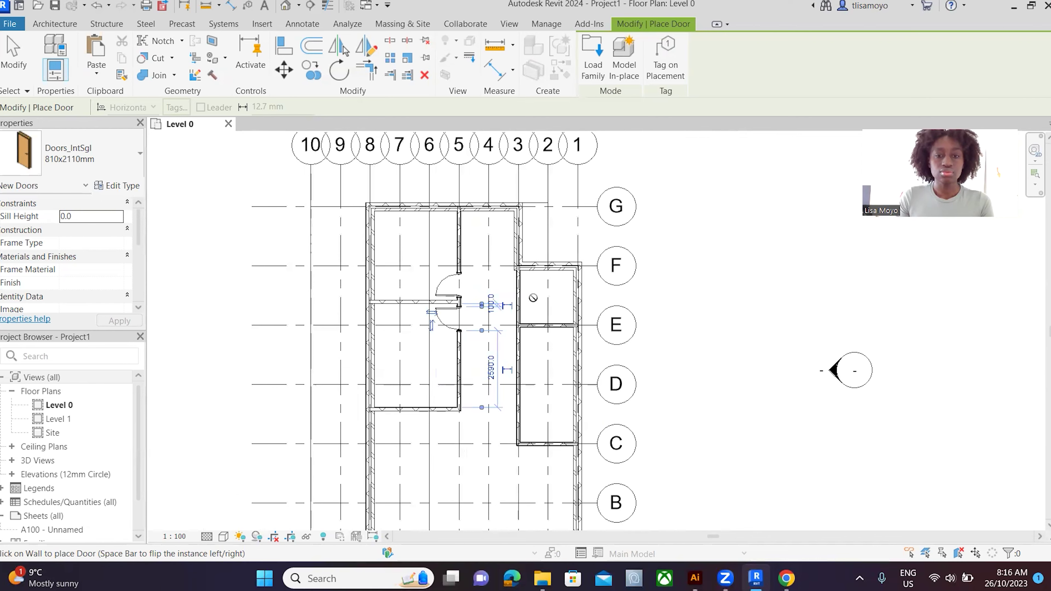
pyautogui.scroll(2, 532, 298)
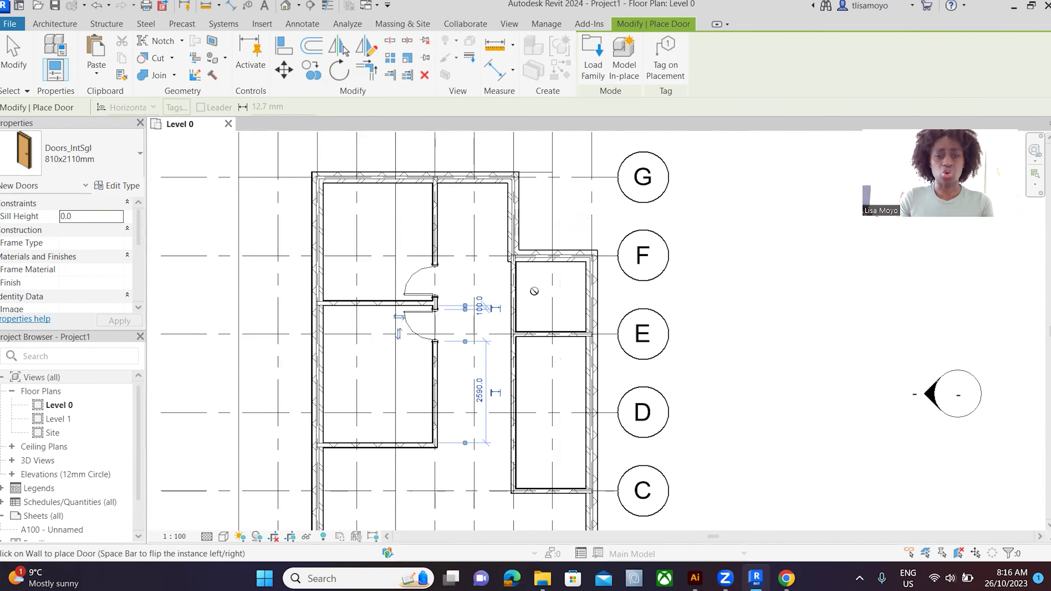
# Step: Browse the door types, briefly picking the 1510x2110mm double exterior door, then exit the Door tool
pyautogui.click(83, 153)
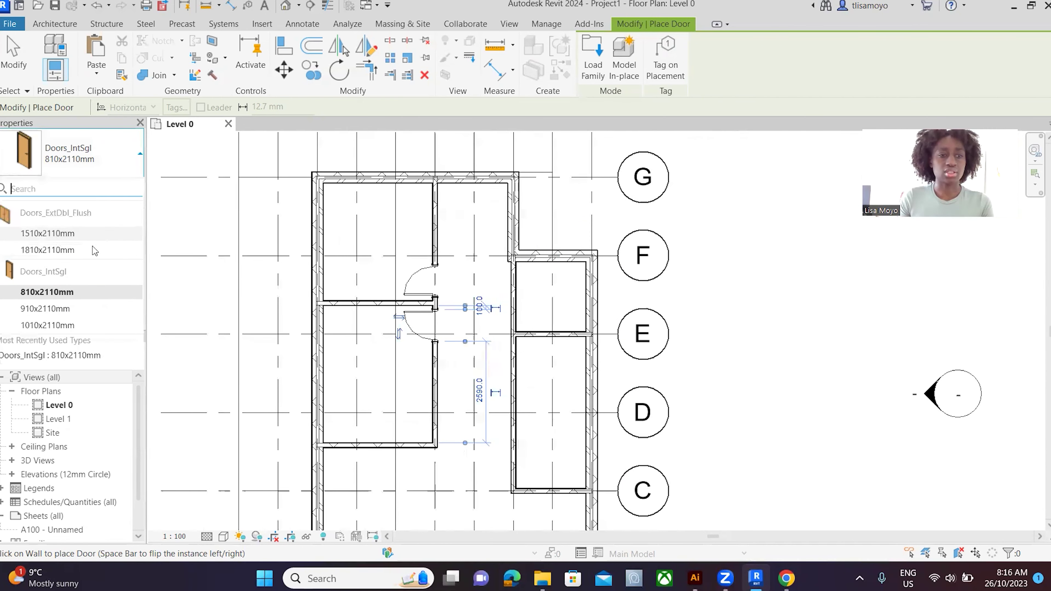
pyautogui.click(91, 233)
pyautogui.click(82, 154)
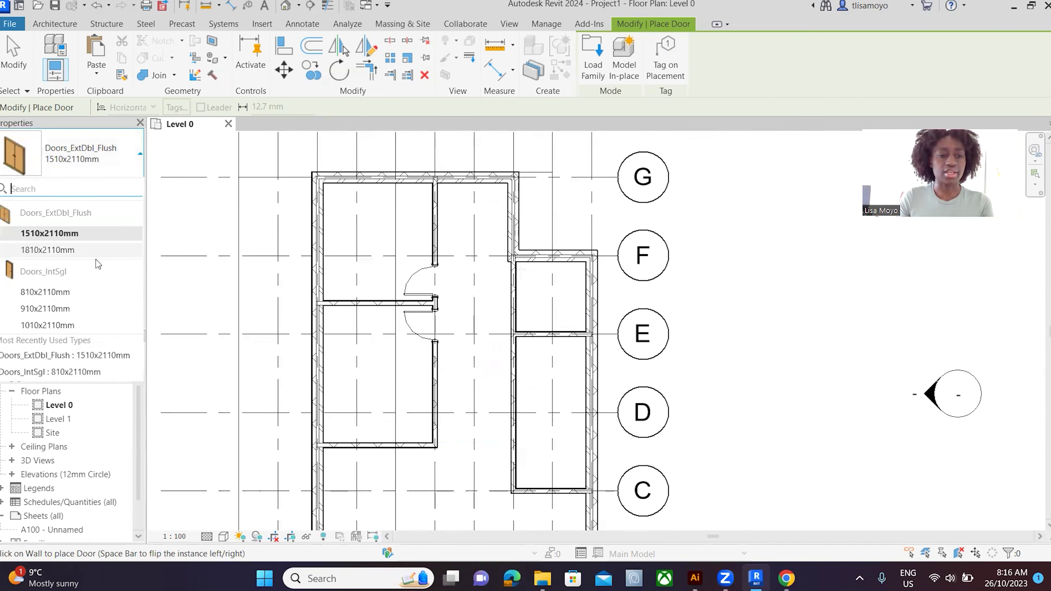
pyautogui.click(82, 153)
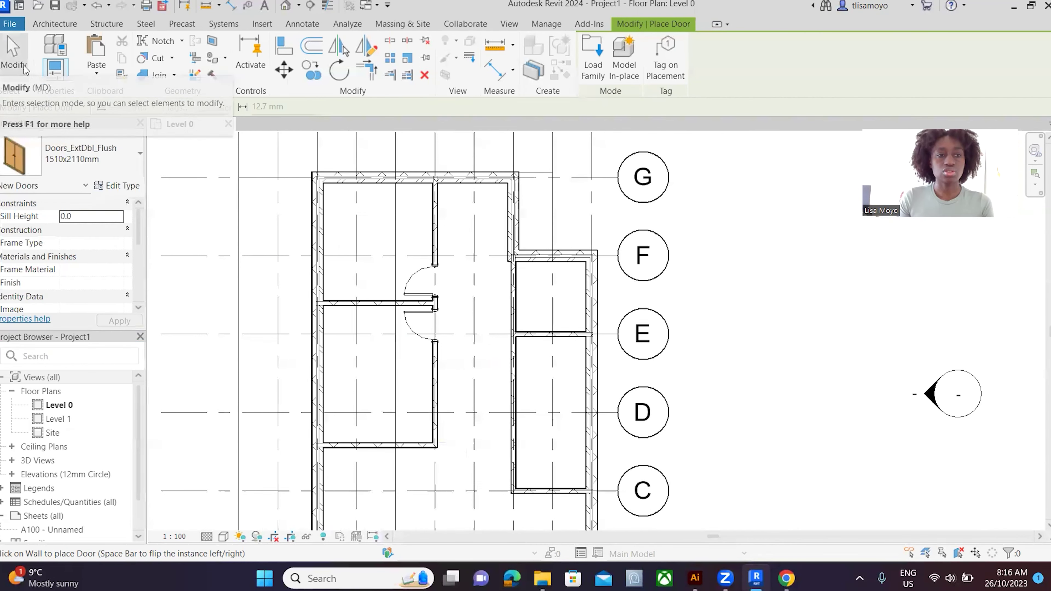
pyautogui.click(83, 153)
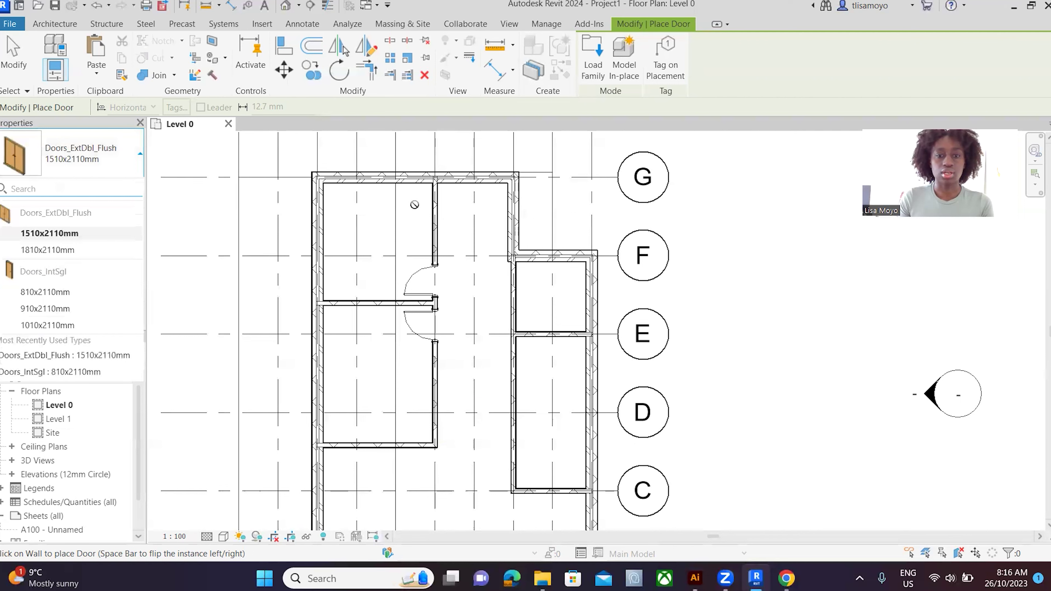
pyautogui.click(96, 161)
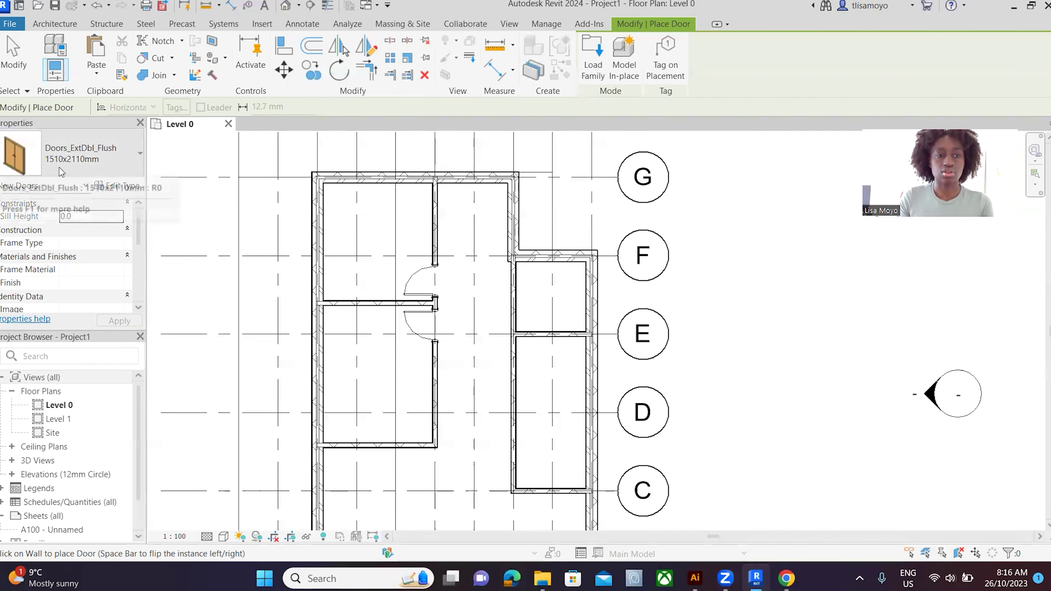
pyautogui.click(46, 150)
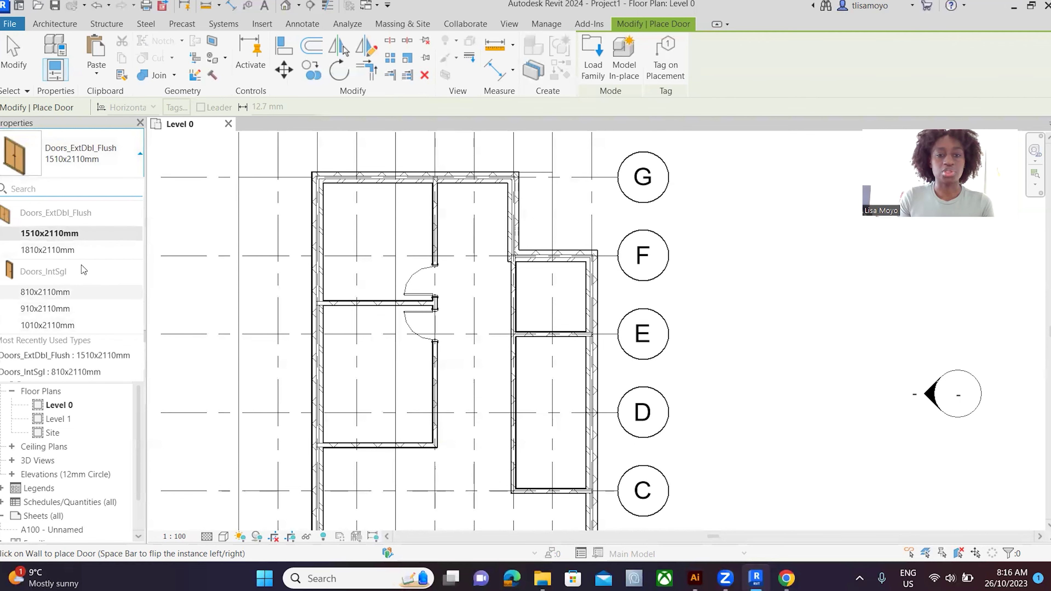
pyautogui.scroll(-3, 335, 170)
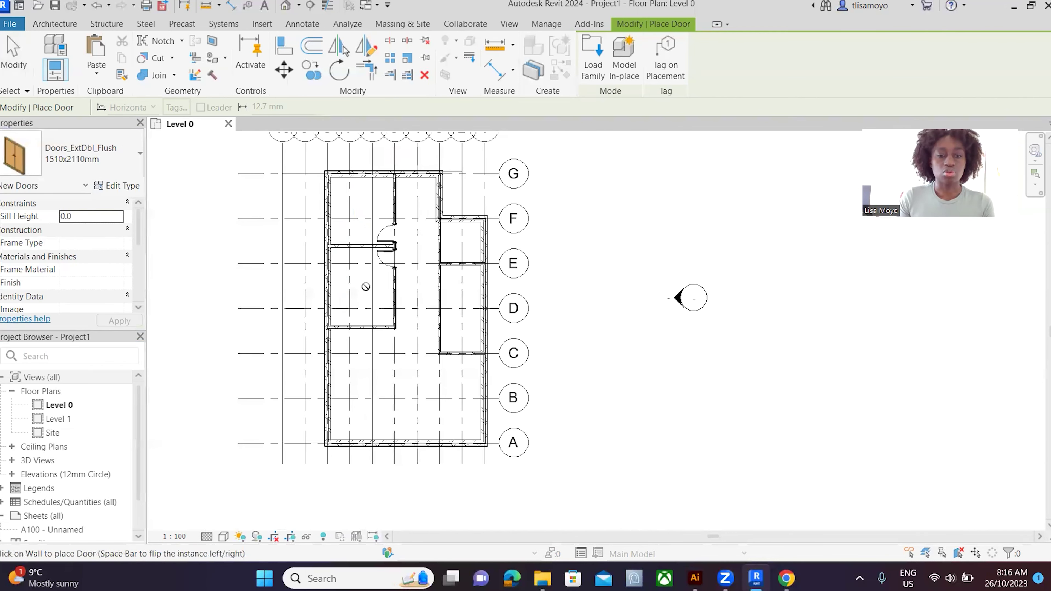
pyautogui.scroll(3, 360, 296)
pyautogui.click(13, 62)
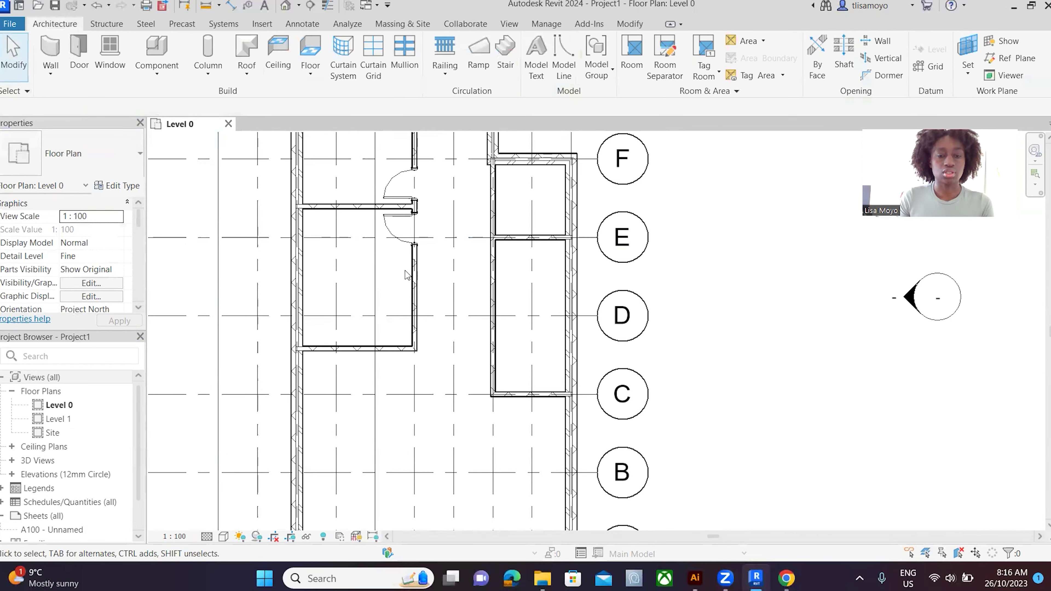
pyautogui.scroll(-2, 405, 276)
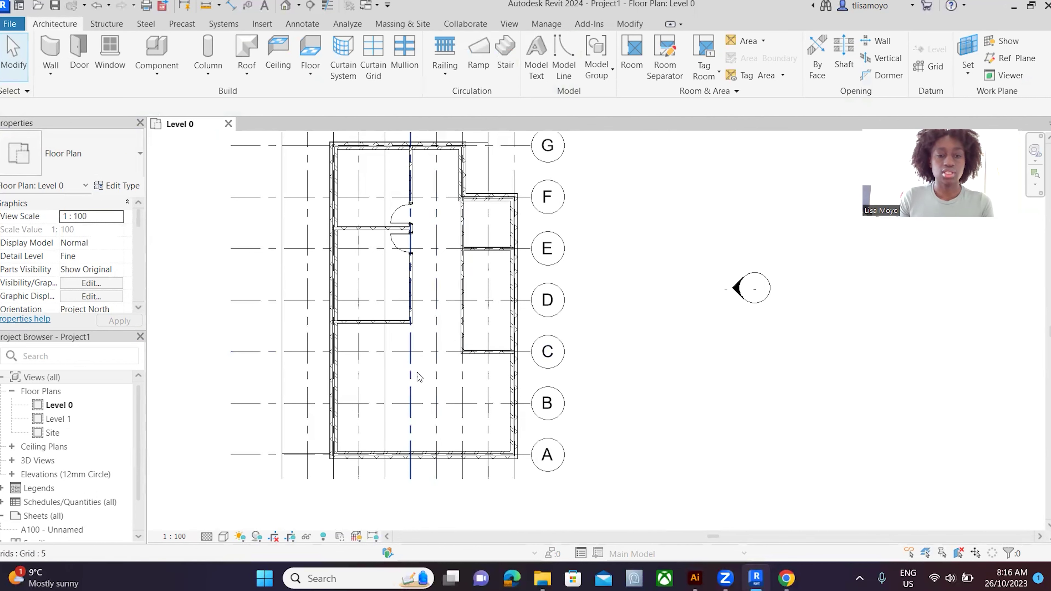
# Step: Place a Doors_IntSgl 1010x2110mm door in the short grid 3 wall between grids G and F
pyautogui.click(78, 54)
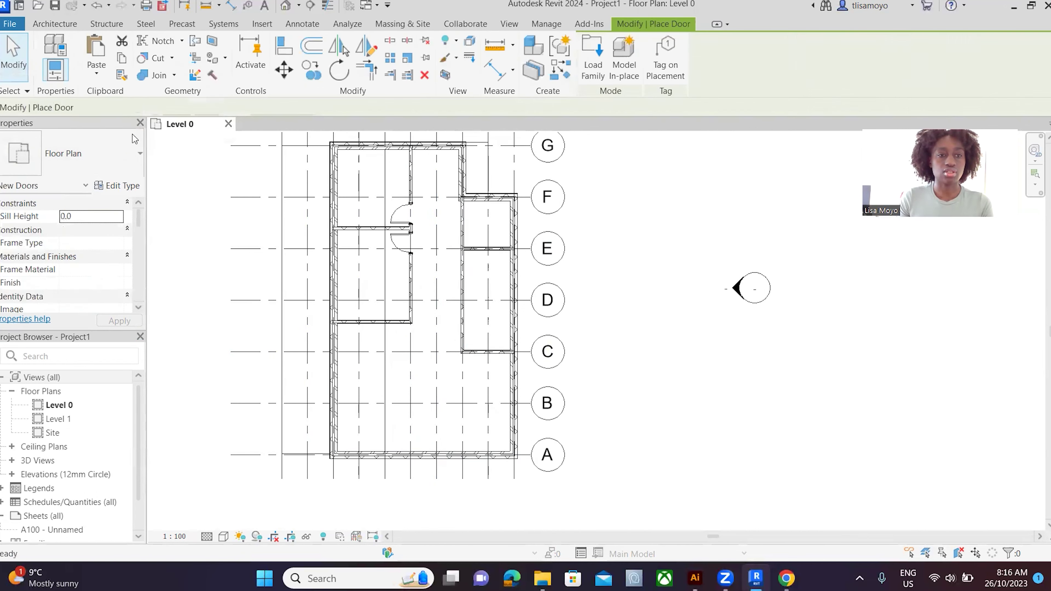
pyautogui.moveTo(322, 335); pyautogui.dragTo(303, 383, button='middle')
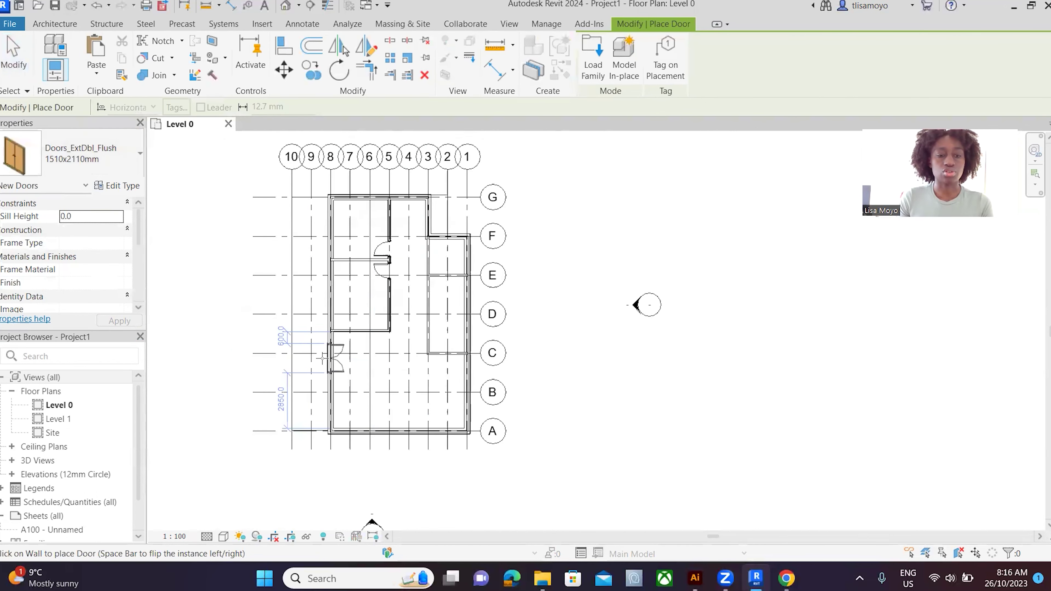
pyautogui.click(100, 161)
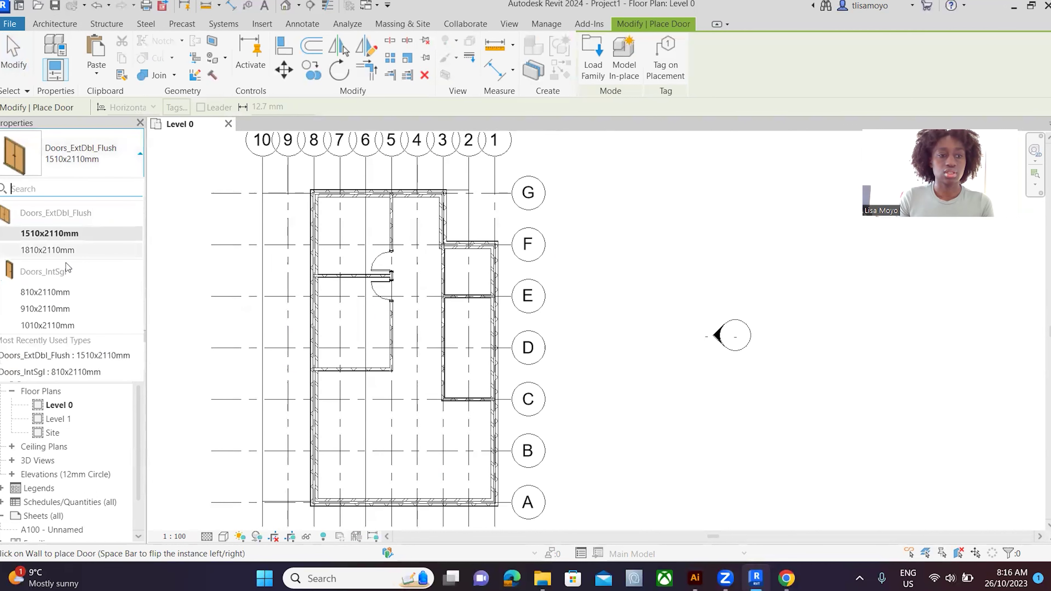
pyautogui.click(71, 316)
pyautogui.scroll(3, 448, 214)
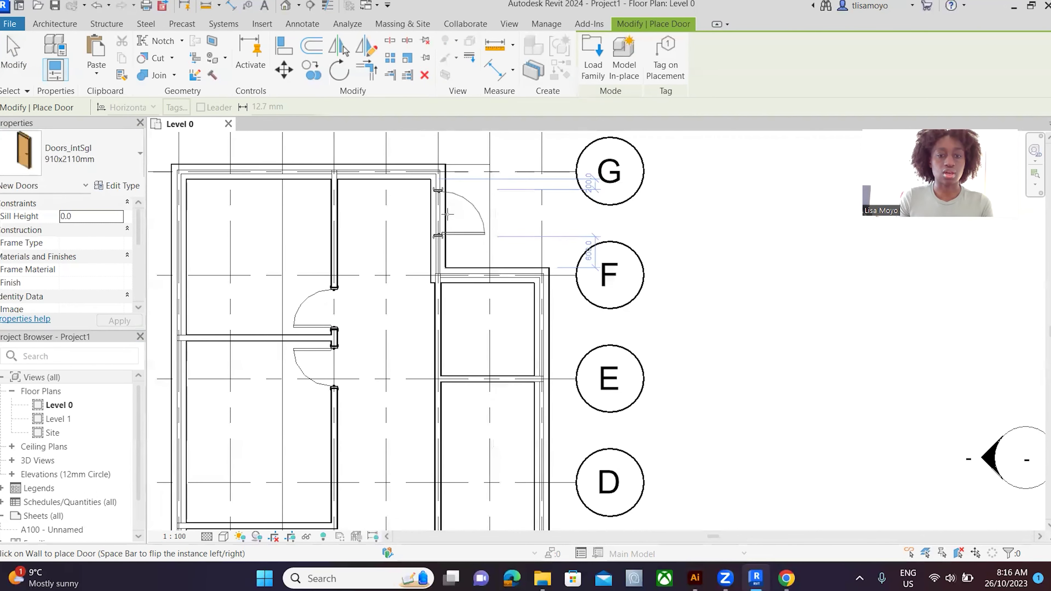
pyautogui.click(58, 151)
pyautogui.click(62, 308)
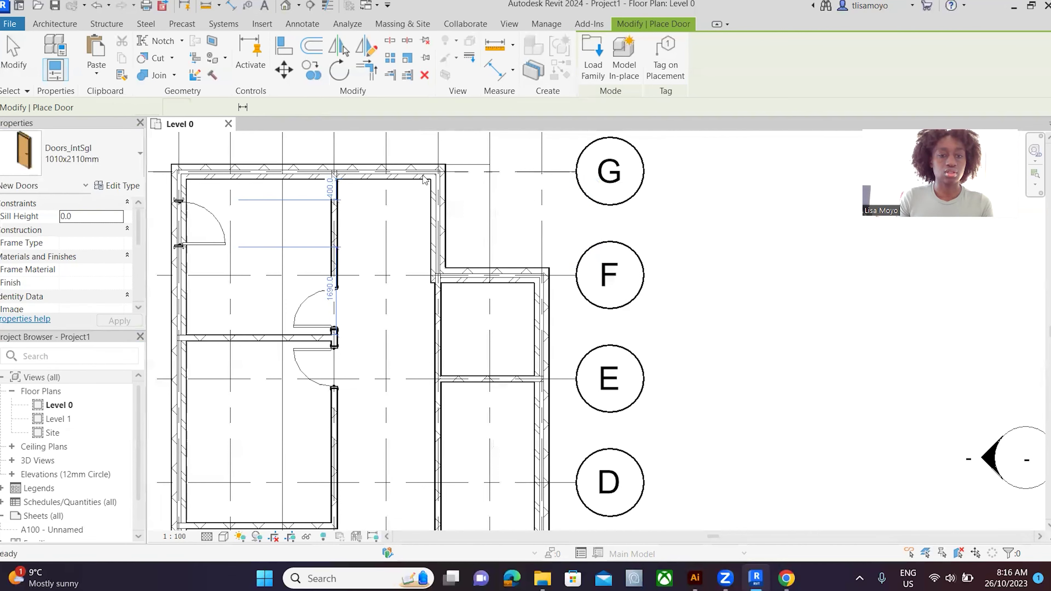
pyautogui.press('space')
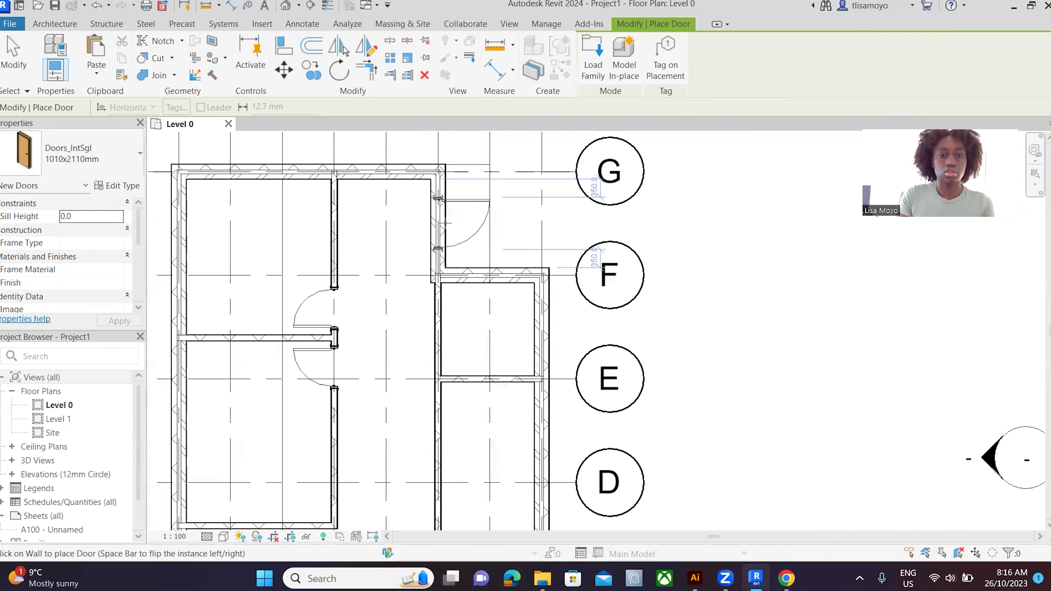
pyautogui.press('space')
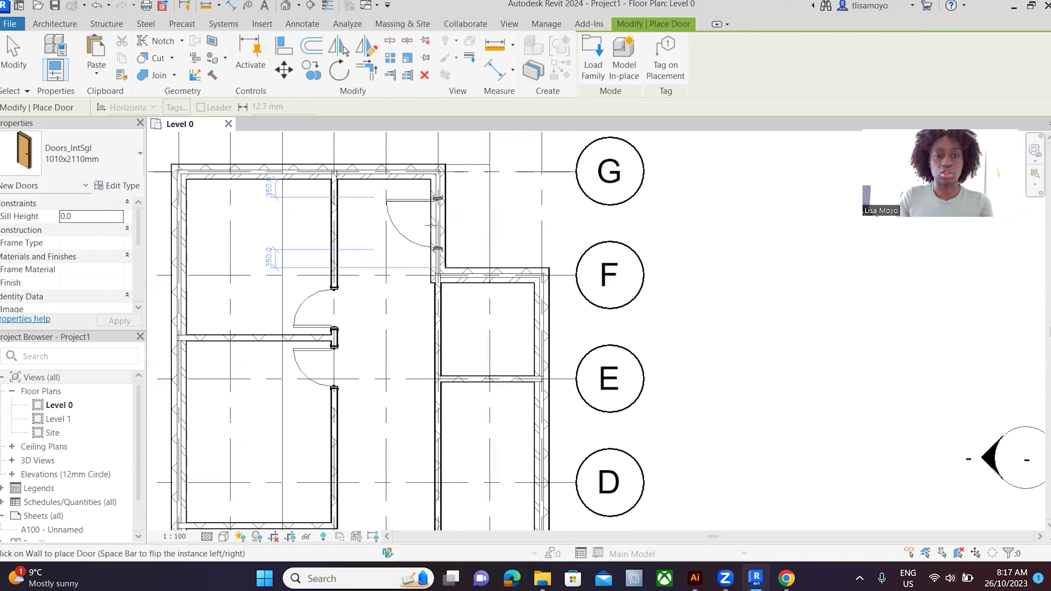
pyautogui.click(431, 226)
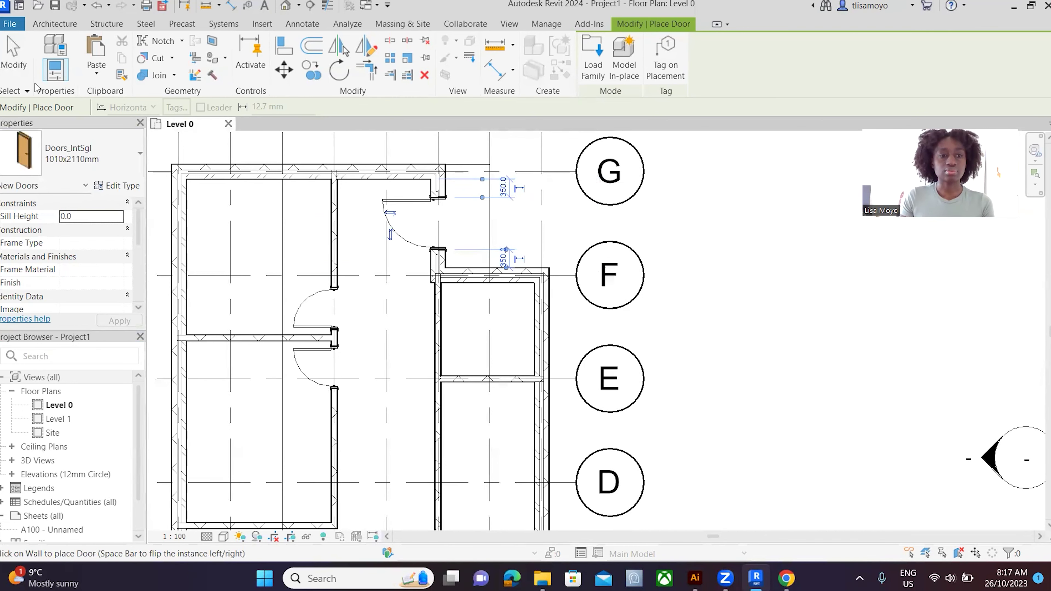
pyautogui.click(14, 53)
# Step: Select the south exterior wall along grid A and drag it up toward grid B
pyautogui.scroll(-4, 413, 250)
pyautogui.moveTo(360, 363); pyautogui.dragTo(361, 326, button='middle')
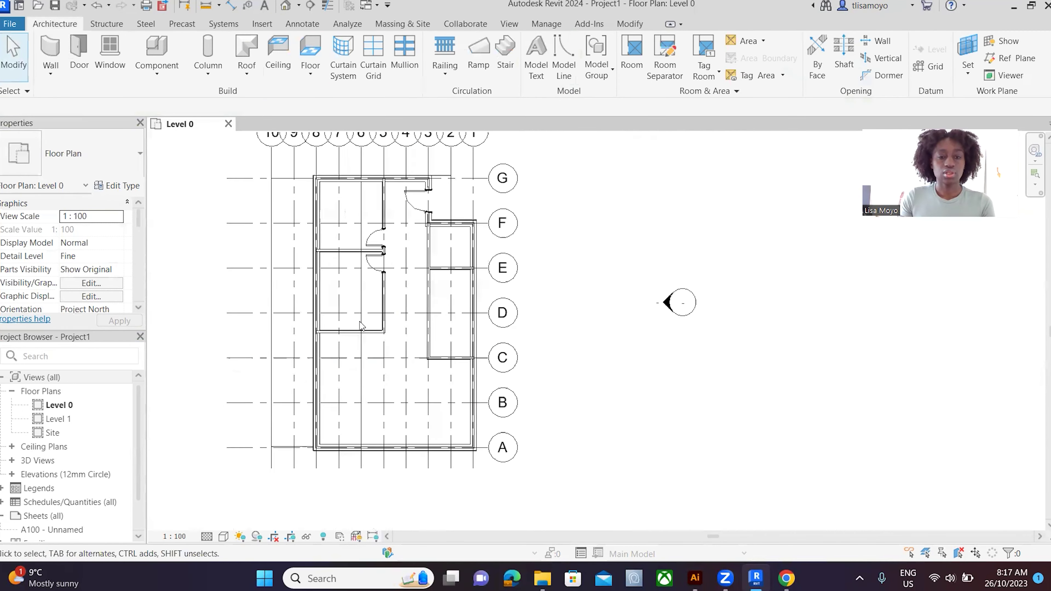
pyautogui.scroll(1, 351, 310)
pyautogui.scroll(3, 344, 393)
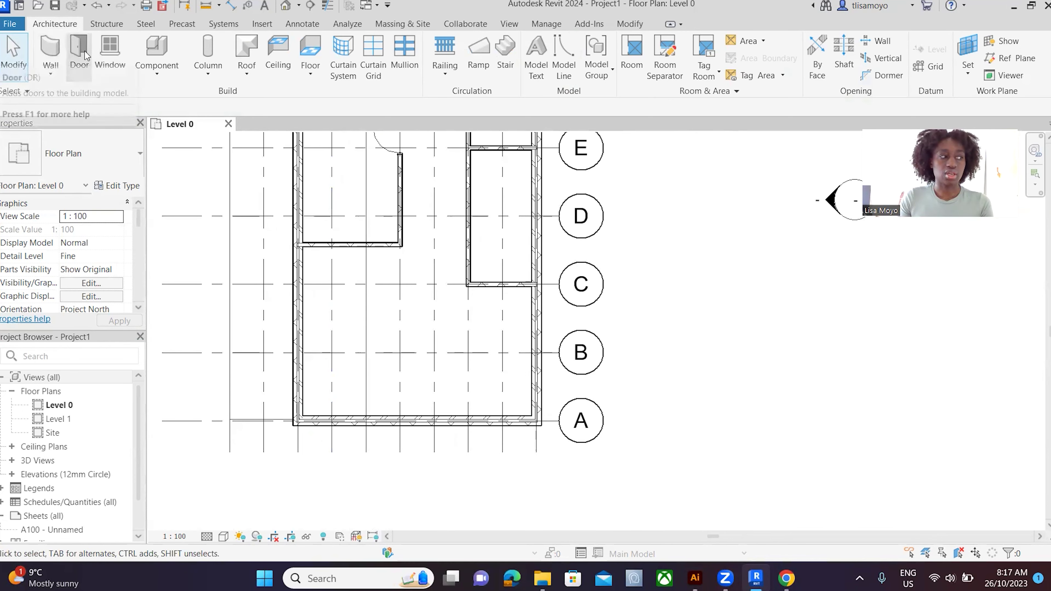
pyautogui.scroll(-2, 406, 348)
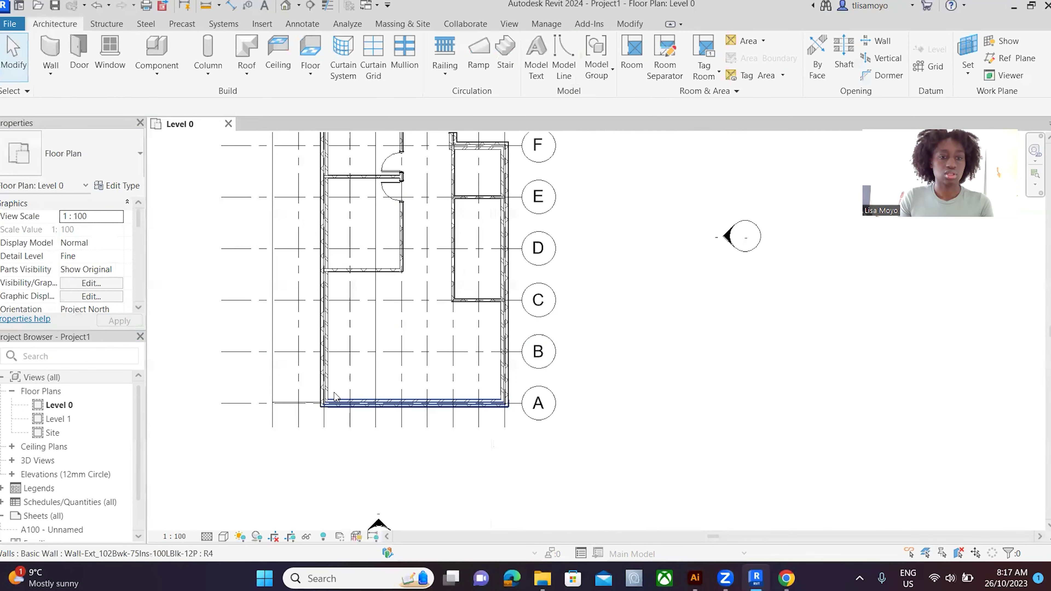
pyautogui.click(284, 403)
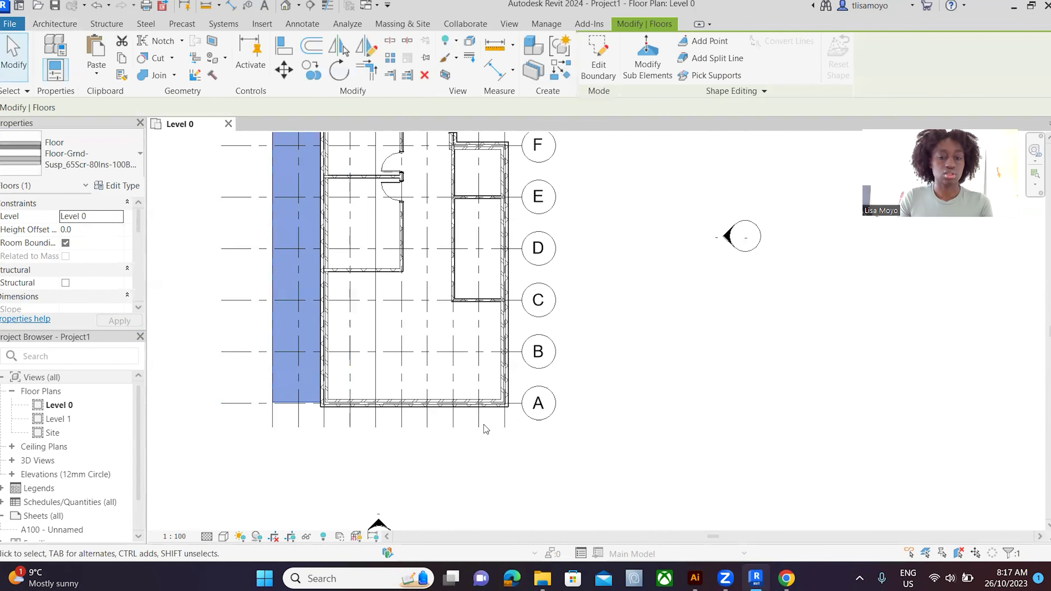
pyautogui.scroll(-3, 483, 425)
pyautogui.scroll(2, 452, 302)
pyautogui.scroll(3, 459, 394)
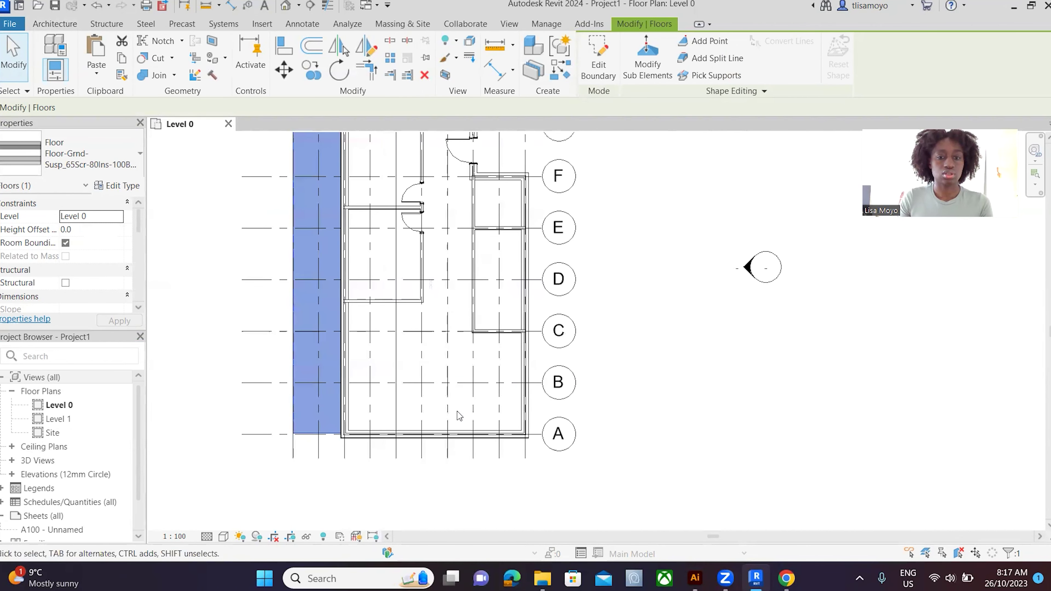
pyautogui.click(448, 439)
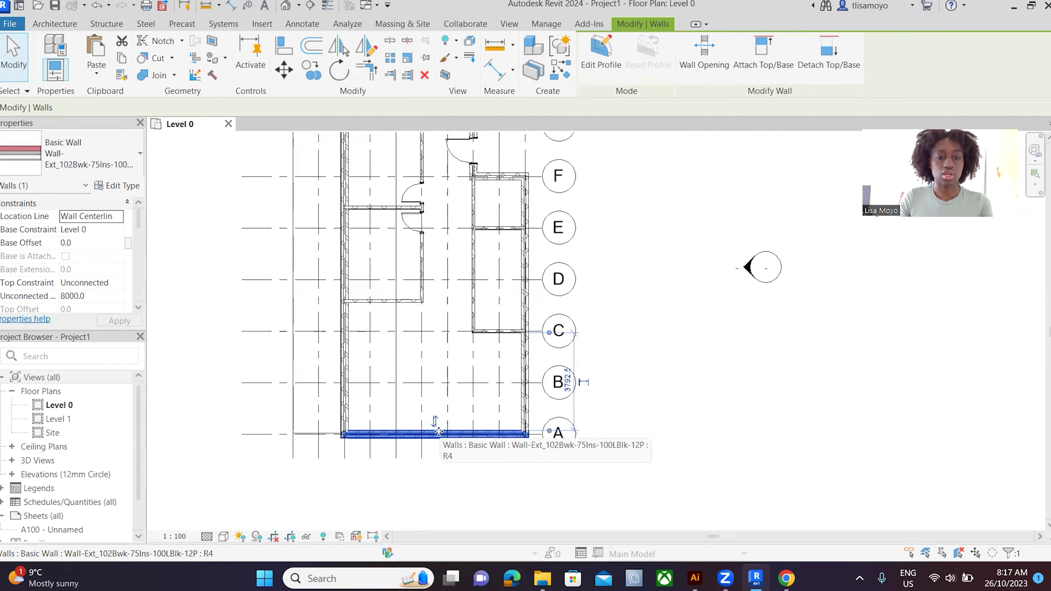
pyautogui.moveTo(438, 433); pyautogui.dragTo(505, 404)
# Step: Set the wall's temporary dimension from grid C to 2500 and deselect it
pyautogui.scroll(2, 501, 410)
pyautogui.scroll(2, 503, 411)
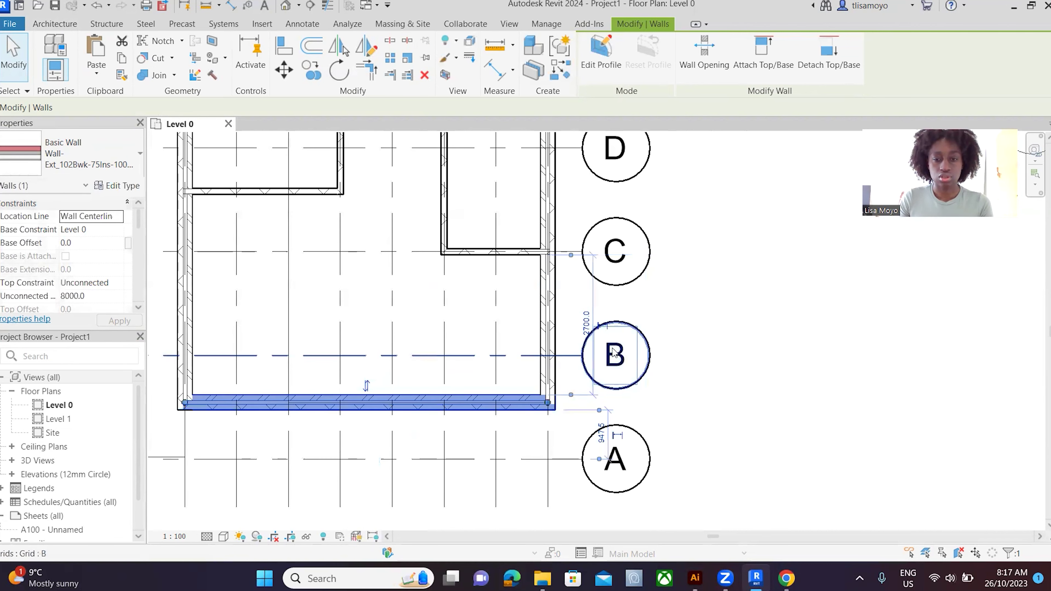
pyautogui.click(588, 319)
pyautogui.write('2500')
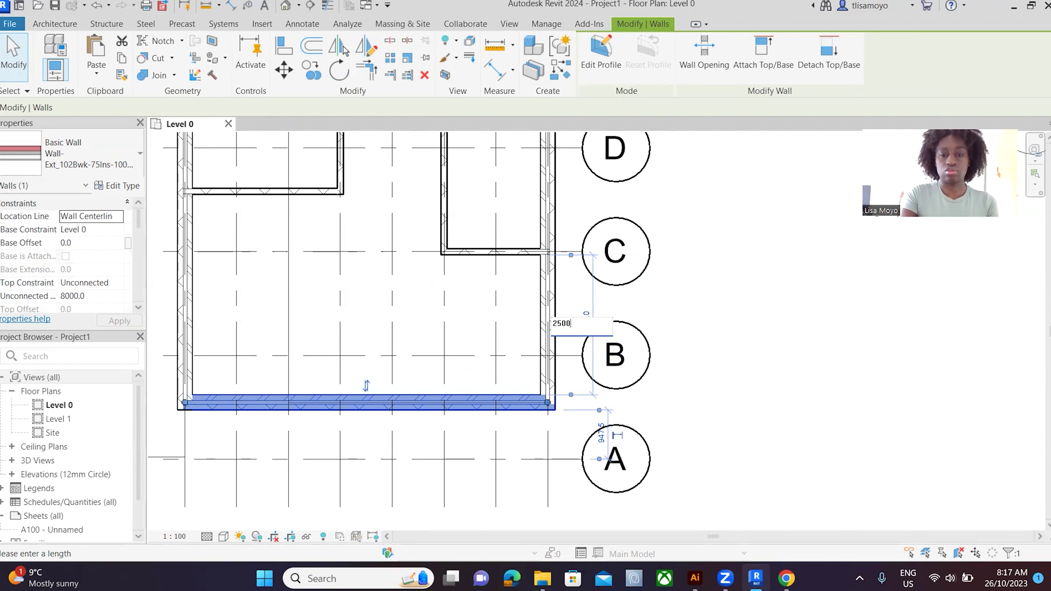
pyautogui.press('Return')
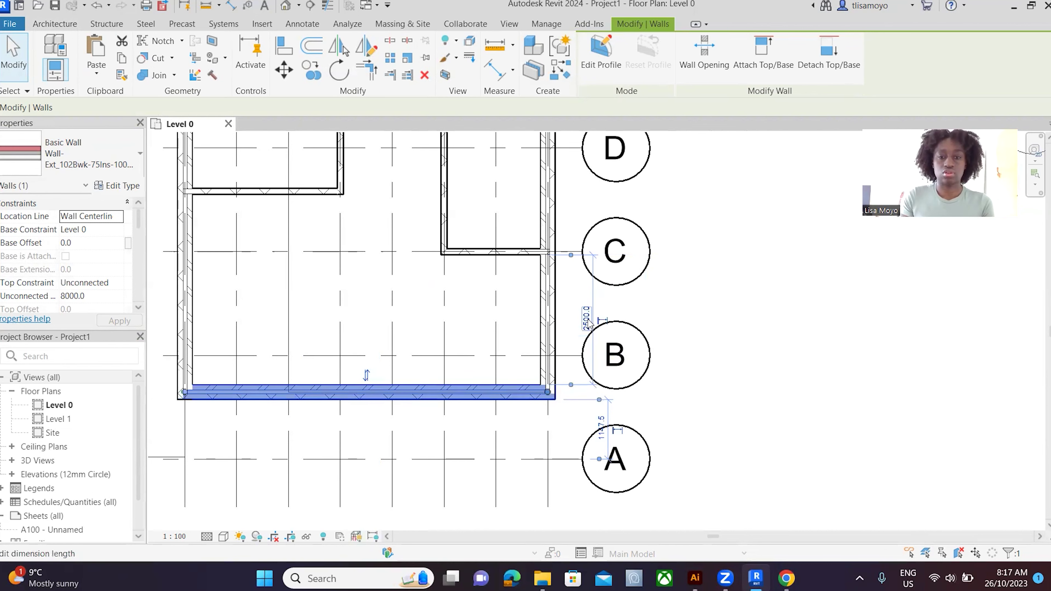
pyautogui.scroll(-1, 528, 368)
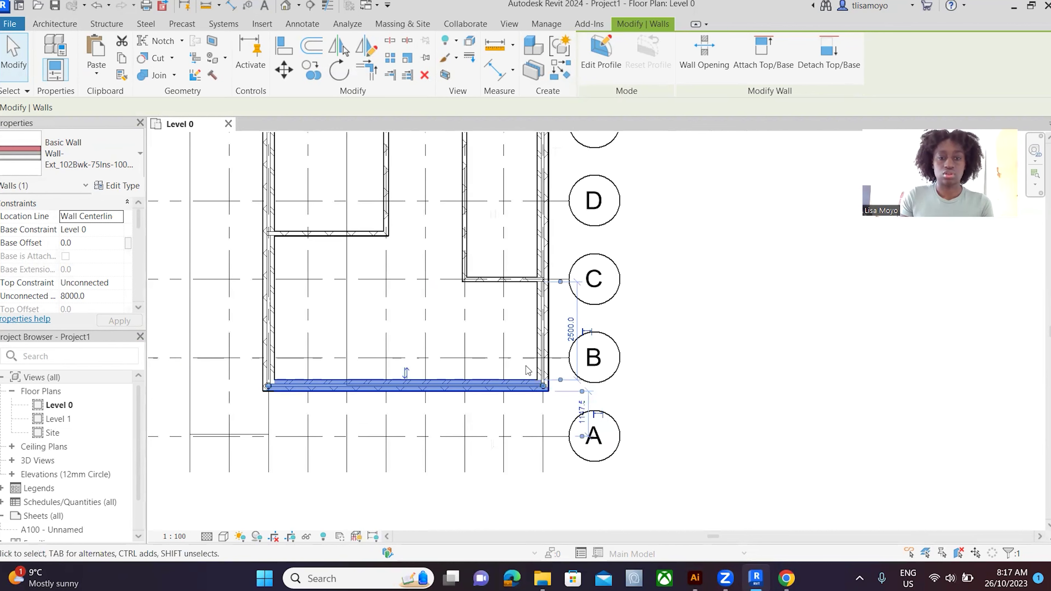
pyautogui.click(527, 423)
pyautogui.scroll(1, 526, 422)
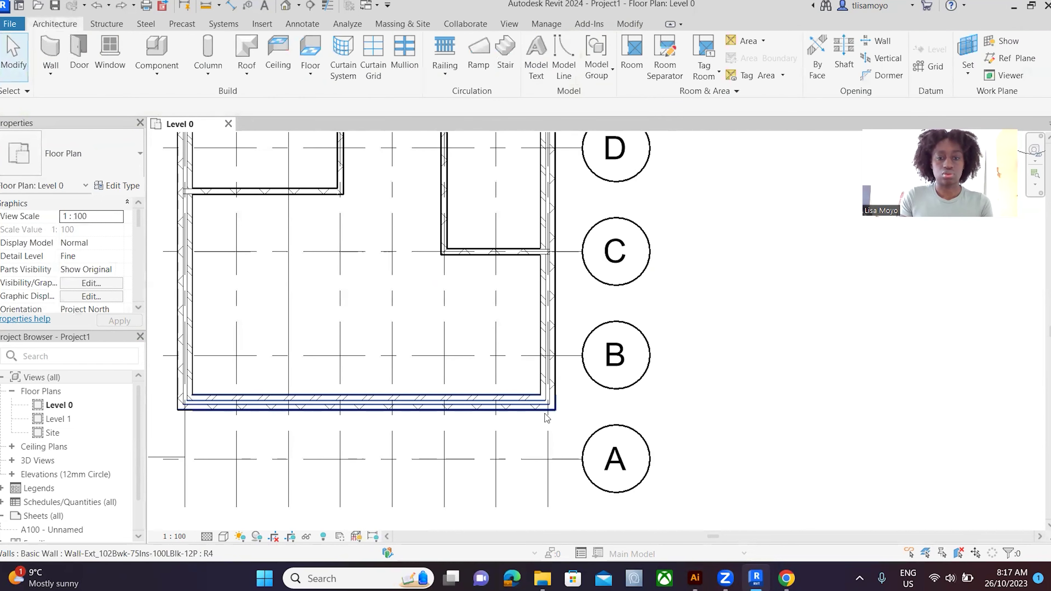
pyautogui.scroll(-1, 506, 351)
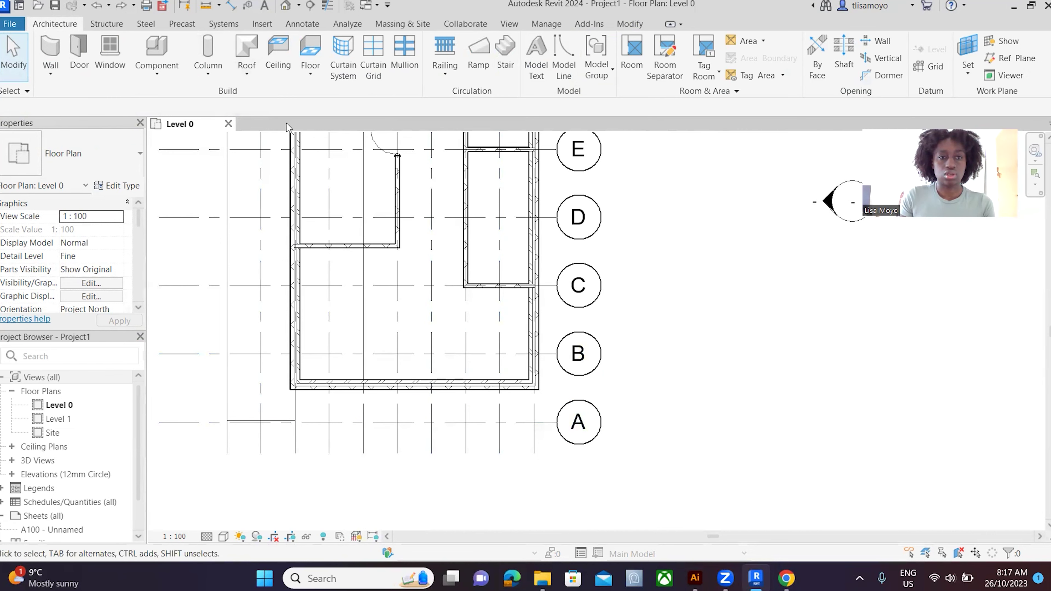
pyautogui.scroll(-1, 442, 298)
# Step: Edit the floor slab's boundary, shortening the right sketch line and moving the bottom line onto grid A
pyautogui.click(294, 385)
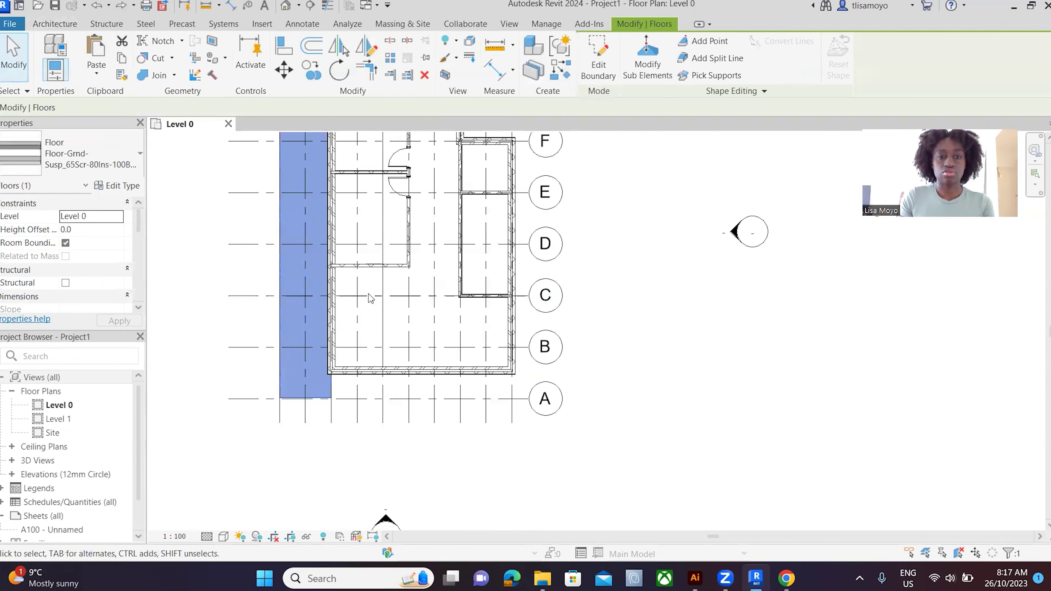
pyautogui.scroll(-1, 358, 326)
pyautogui.scroll(2, 292, 235)
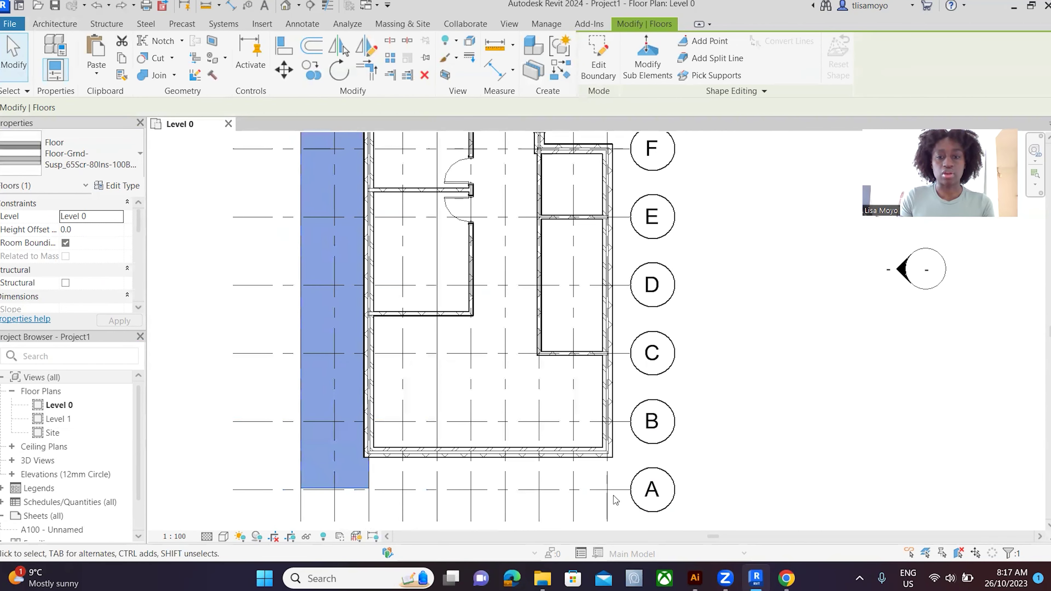
pyautogui.click(598, 58)
pyautogui.click(369, 476)
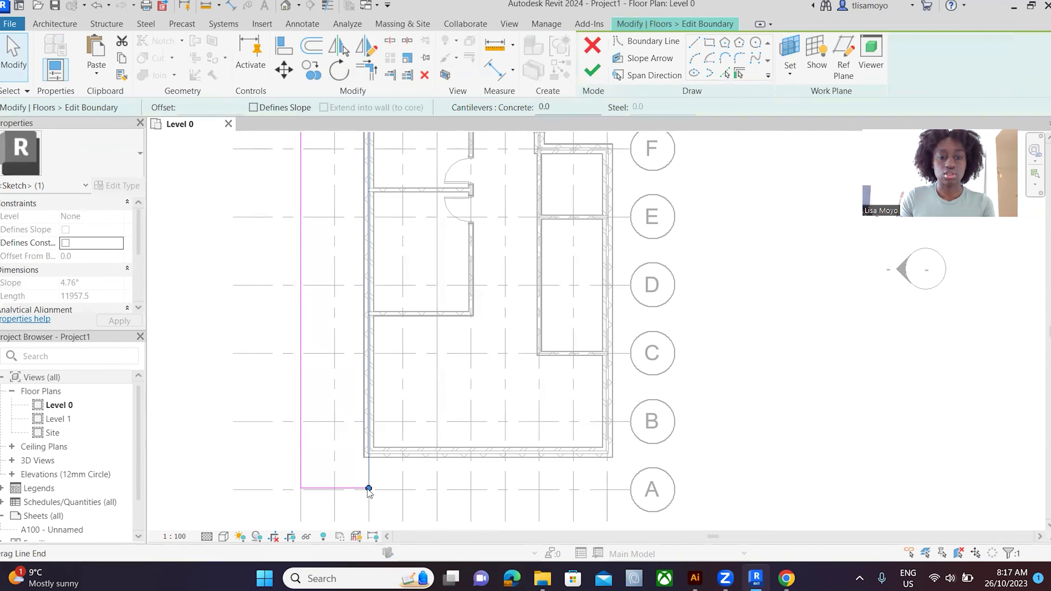
pyautogui.moveTo(369, 489); pyautogui.dragTo(369, 452)
pyautogui.scroll(3, 368, 452)
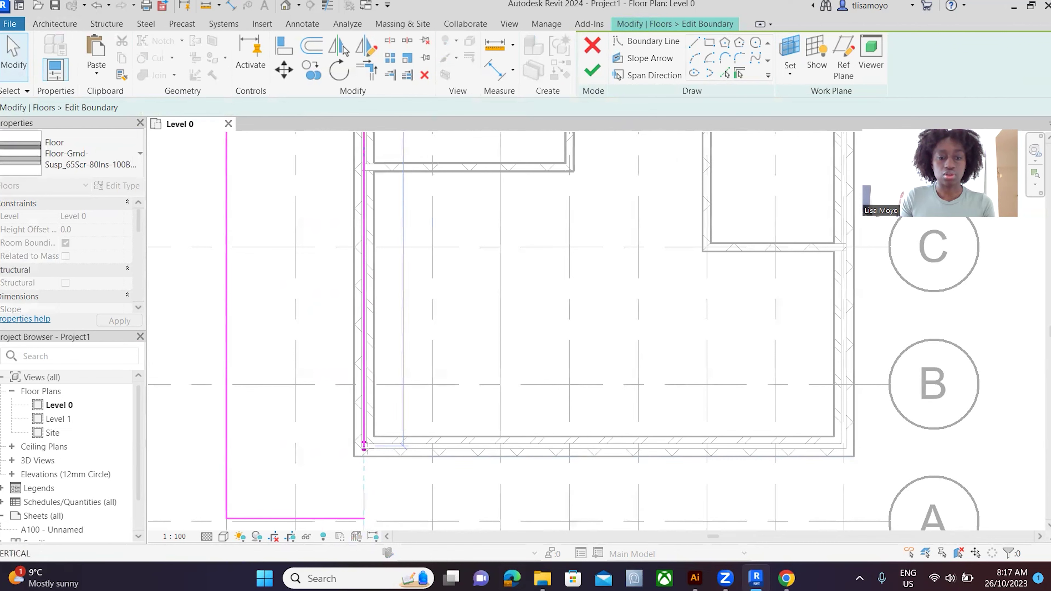
pyautogui.scroll(-2, 442, 415)
pyautogui.click(360, 489)
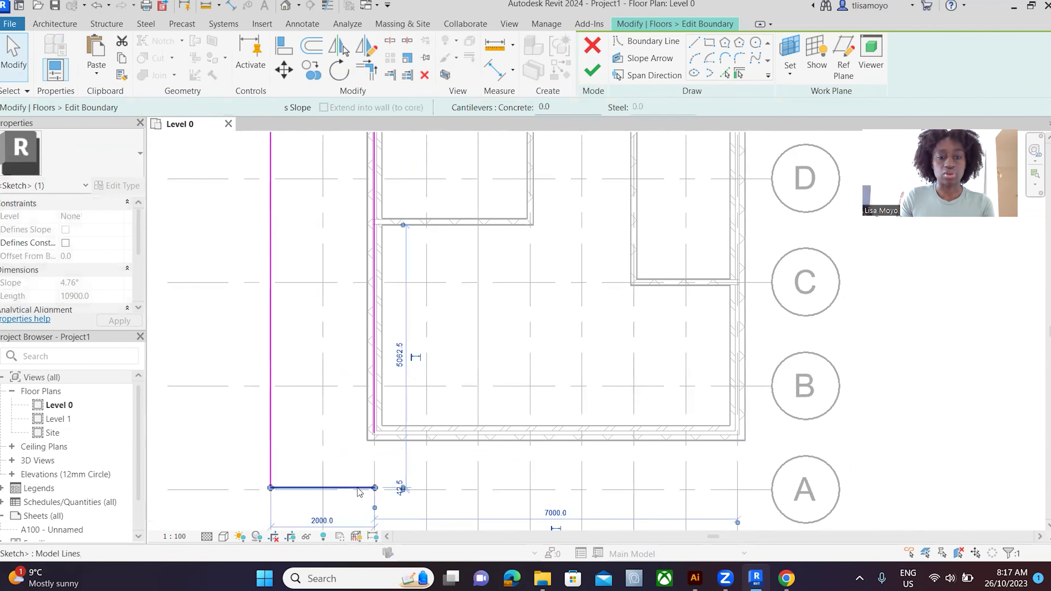
pyautogui.moveTo(341, 492)
pyautogui.mouseDown()
pyautogui.moveTo(773, 489)
pyautogui.moveTo(735, 496)
pyautogui.mouseUp()
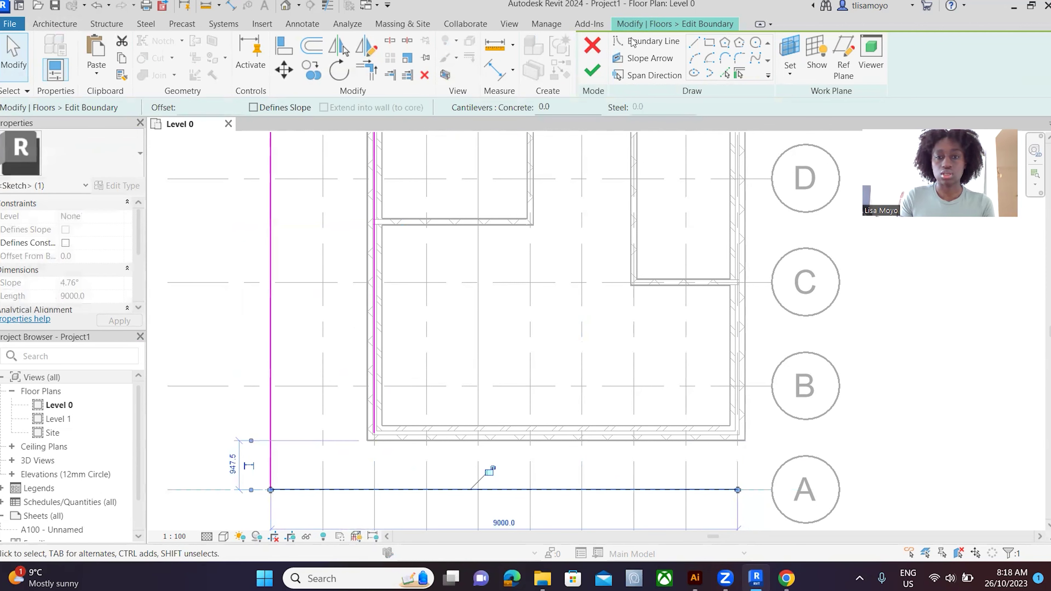
# Step: Draw boundary lines up to the south wall and 7000 along it, then shift that segment to the wall face
pyautogui.click(694, 43)
pyautogui.click(737, 489)
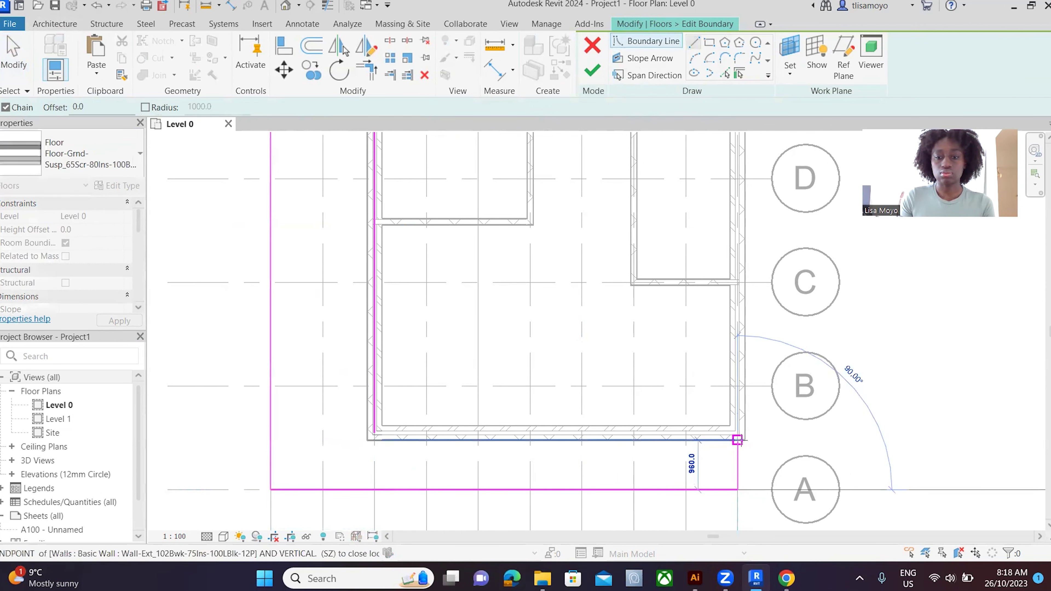
pyautogui.click(738, 439)
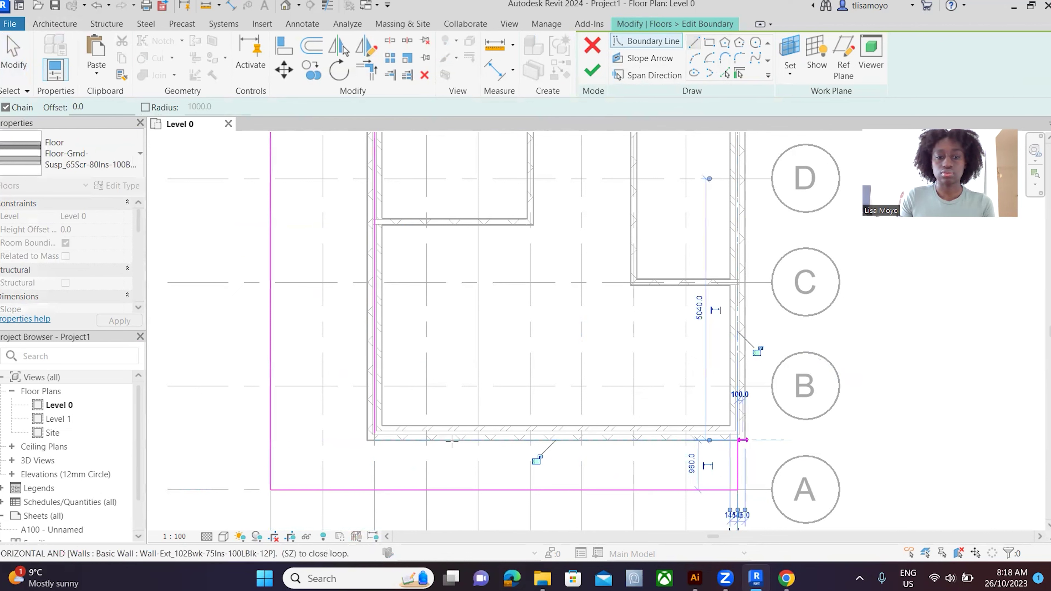
pyautogui.click(374, 440)
pyautogui.press('Escape')
pyautogui.press('Escape')
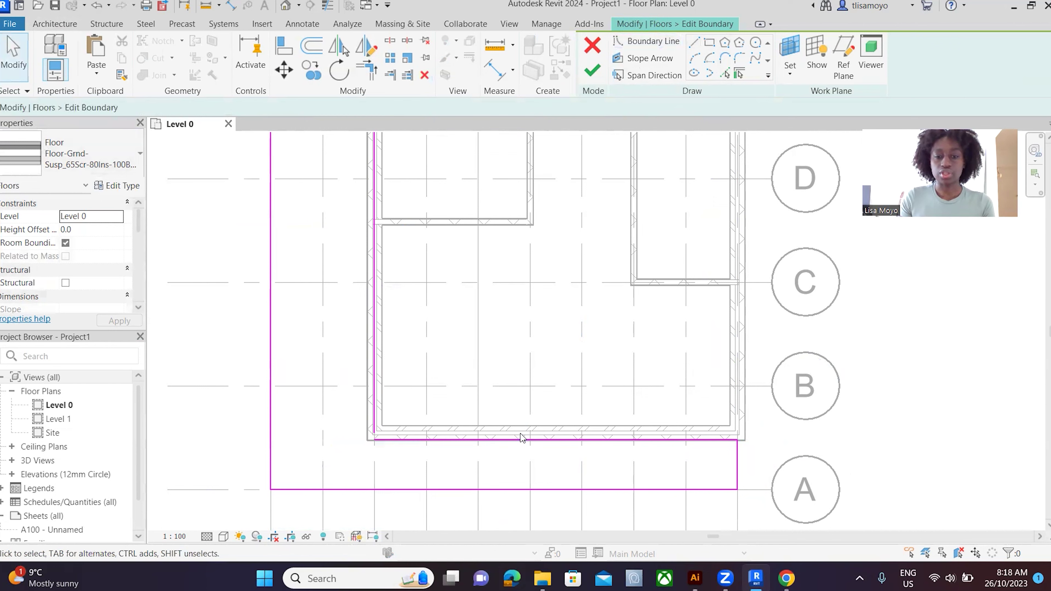
pyautogui.click(509, 438)
pyautogui.moveTo(505, 431); pyautogui.dragTo(506, 416)
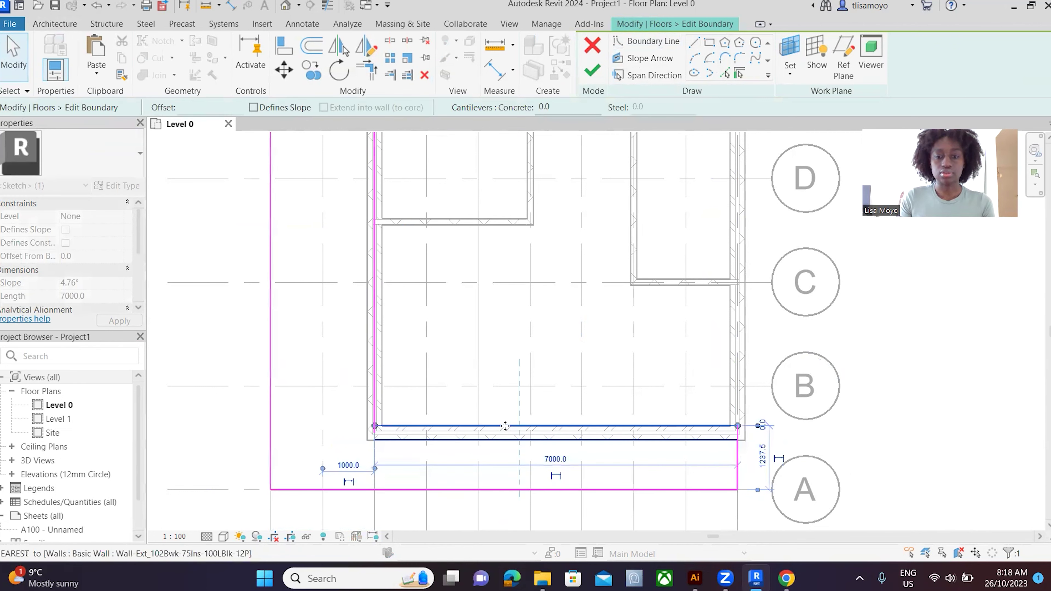
pyautogui.click(579, 404)
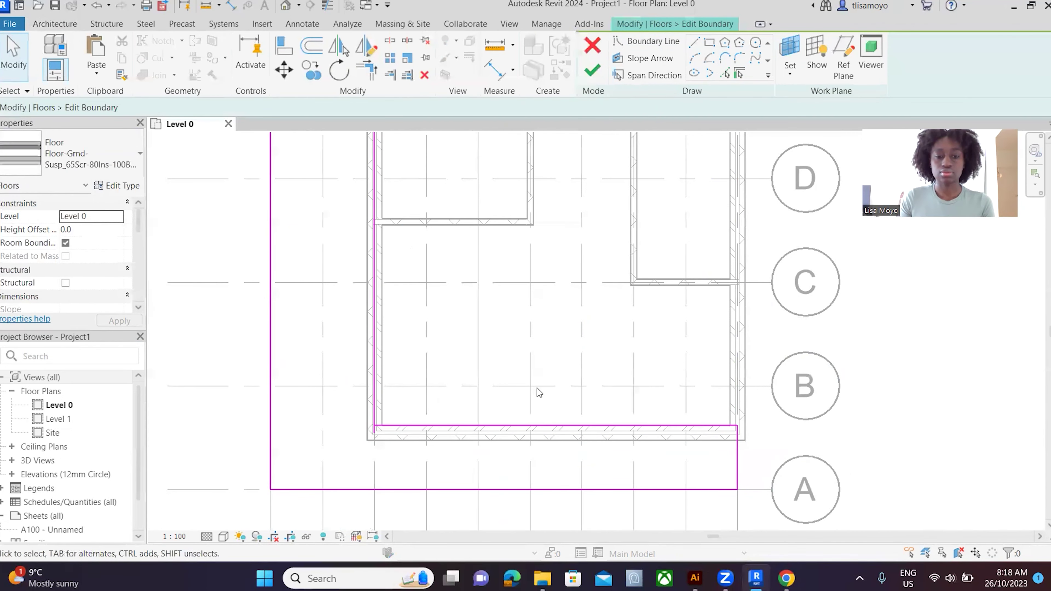
pyautogui.moveTo(455, 425)
pyautogui.mouseDown()
pyautogui.moveTo(448, 439)
pyautogui.moveTo(402, 442)
pyautogui.mouseUp()
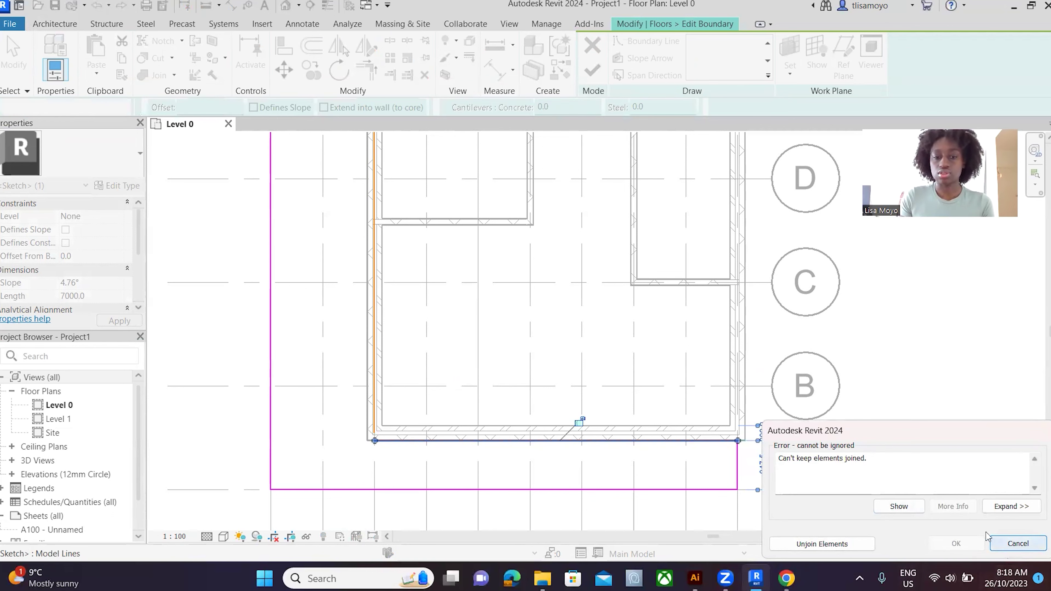
# Step: Cancel the join error and draw a boundary line from the sketch endpoint to the south wall's bottom-right corner
pyautogui.click(1017, 544)
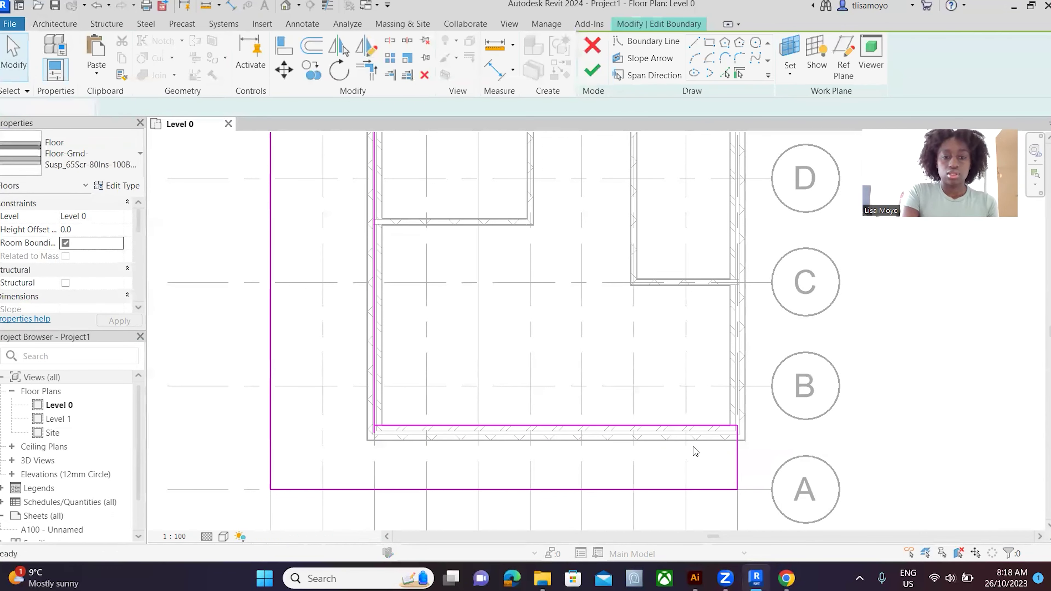
pyautogui.click(695, 452)
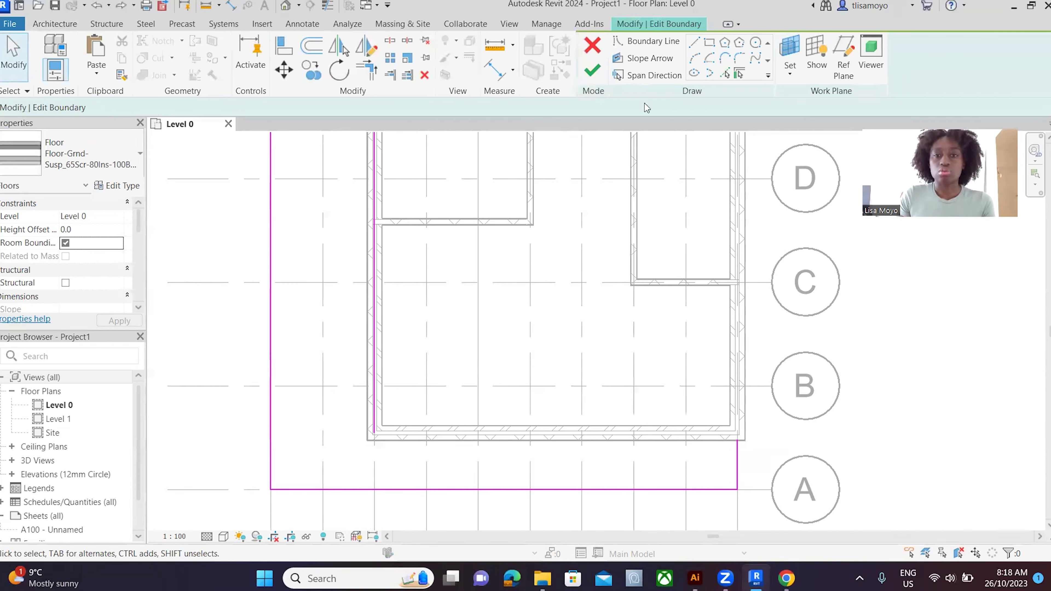
pyautogui.click(639, 42)
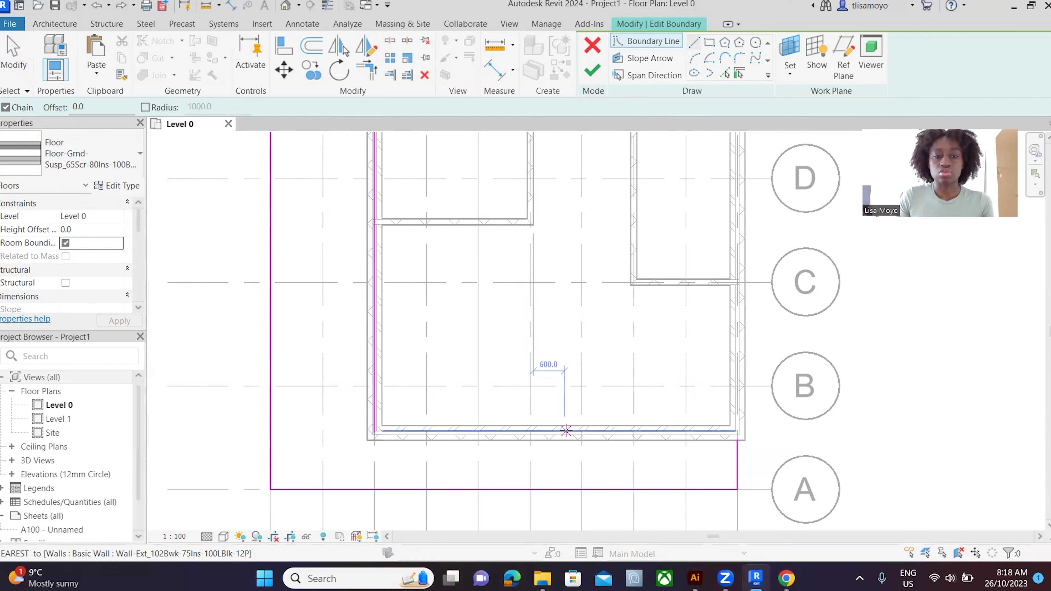
pyautogui.click(566, 431)
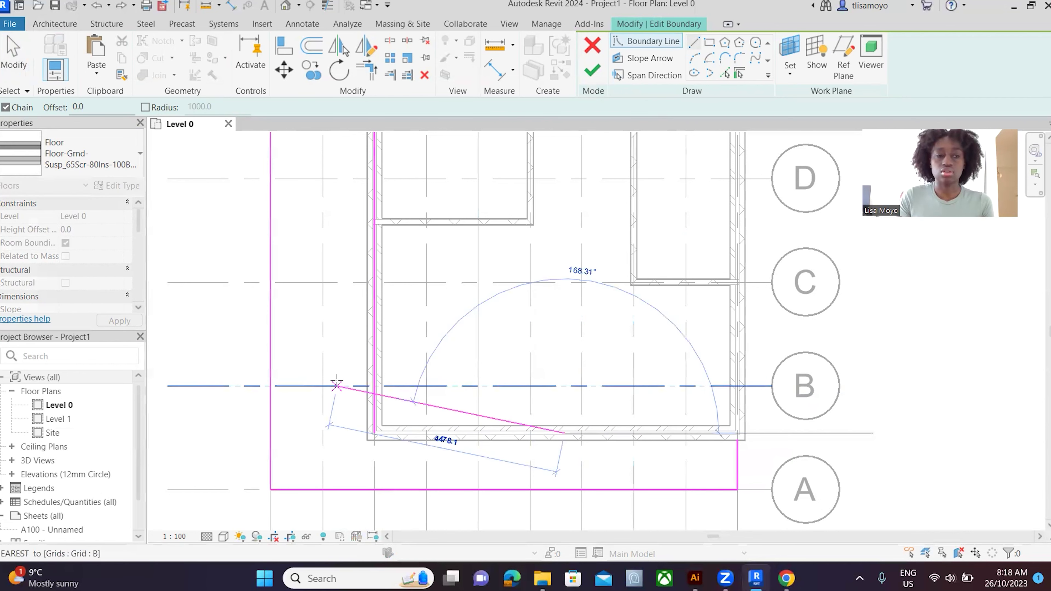
pyautogui.press('Escape')
pyautogui.press('Escape')
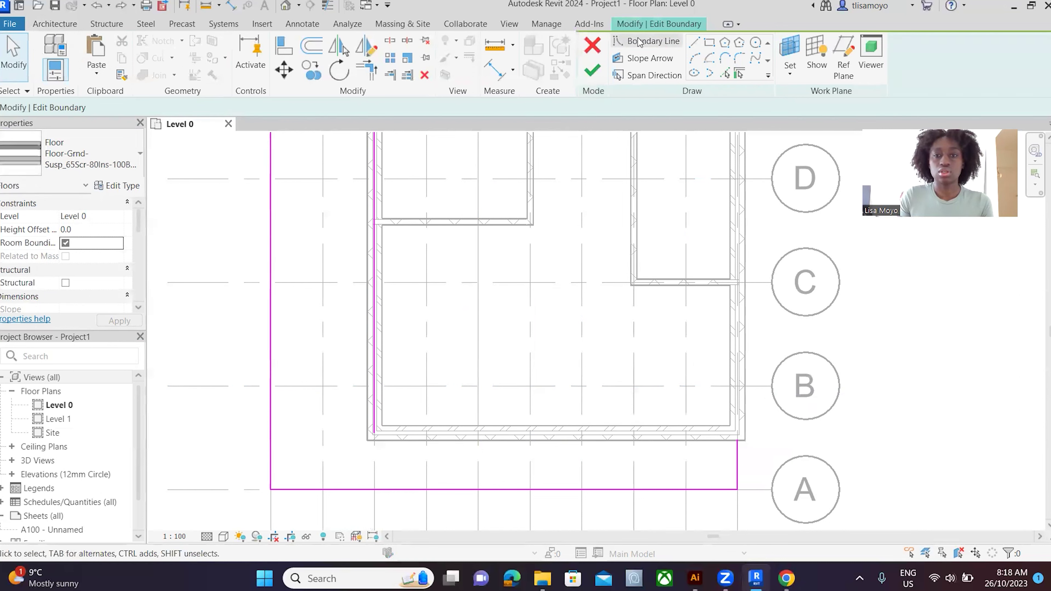
pyautogui.click(650, 41)
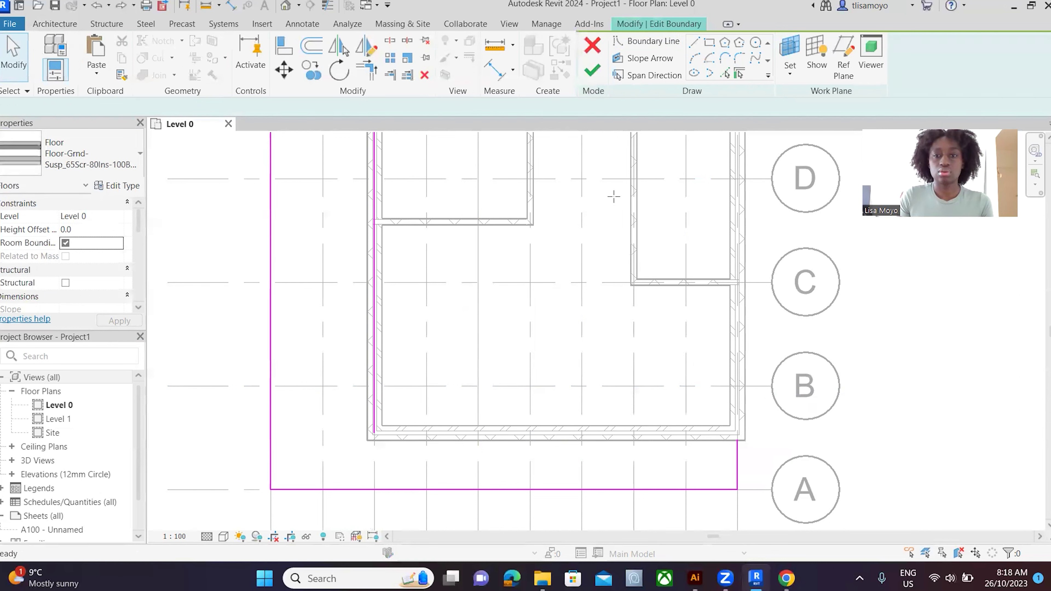
pyautogui.click(438, 435)
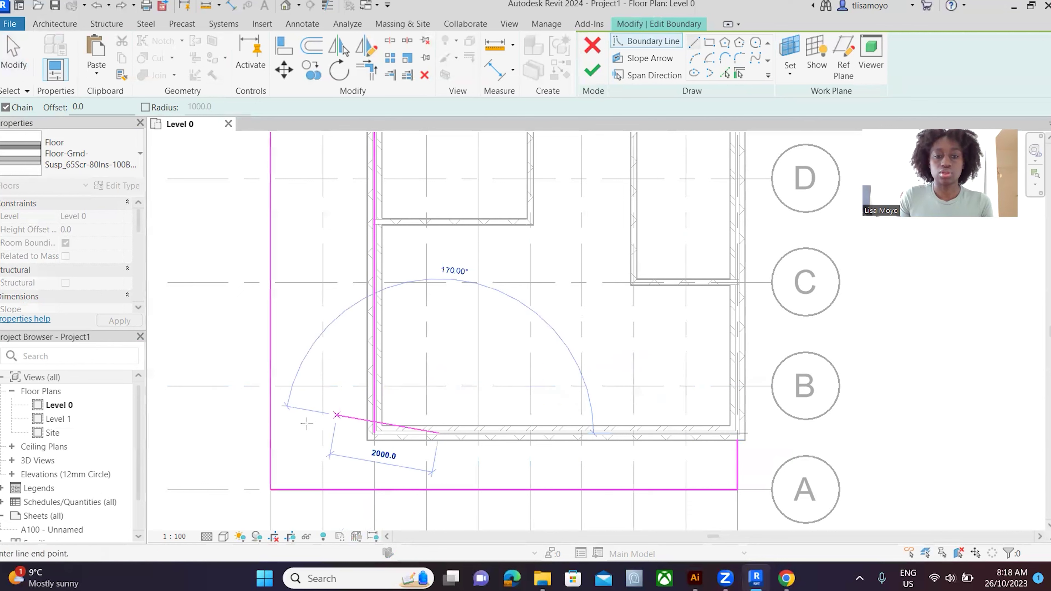
pyautogui.press('Escape')
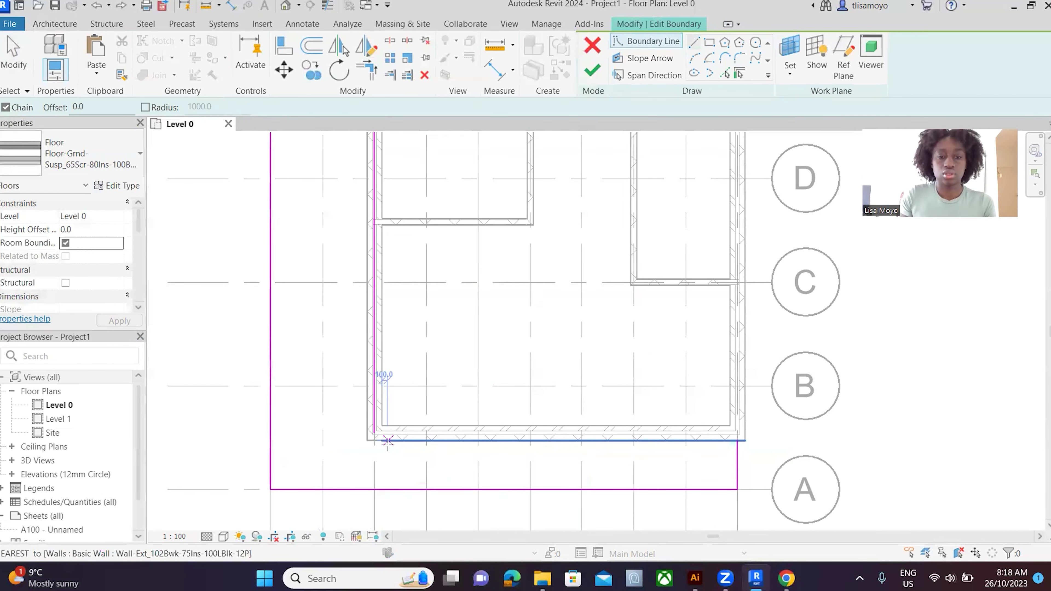
pyautogui.click(374, 433)
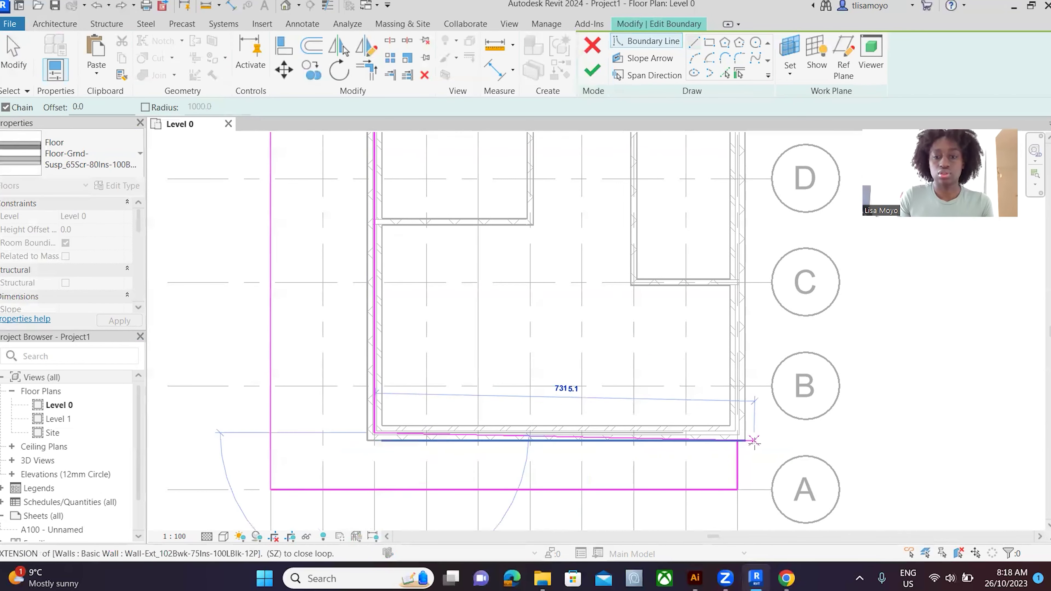
pyautogui.click(736, 434)
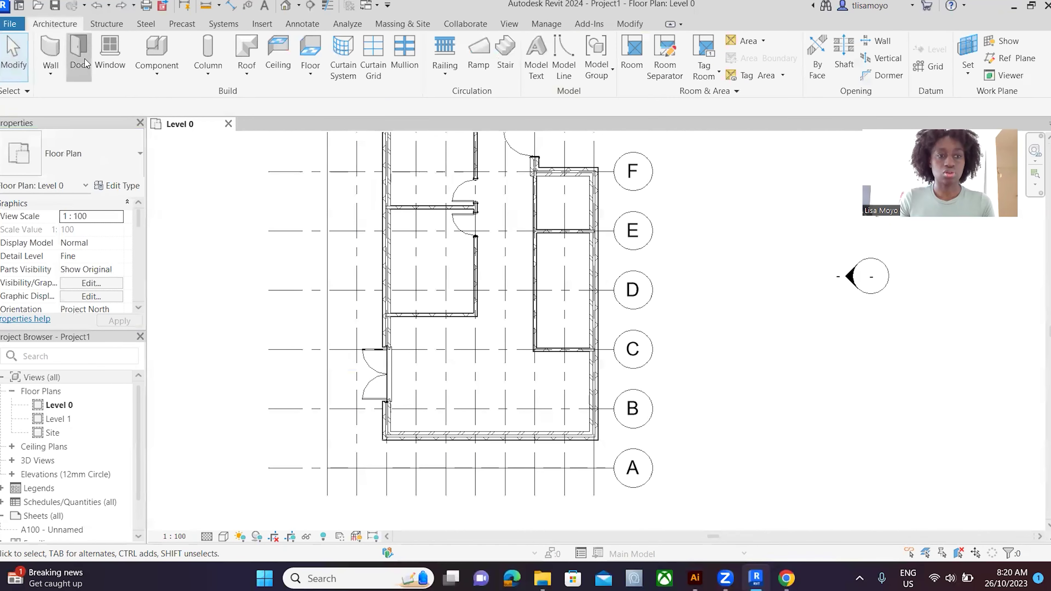
# Step: Place a Doors_IntSgl 910x2110mm door in the grid 3 wall between E and D, then zoom to fit
pyautogui.click(78, 52)
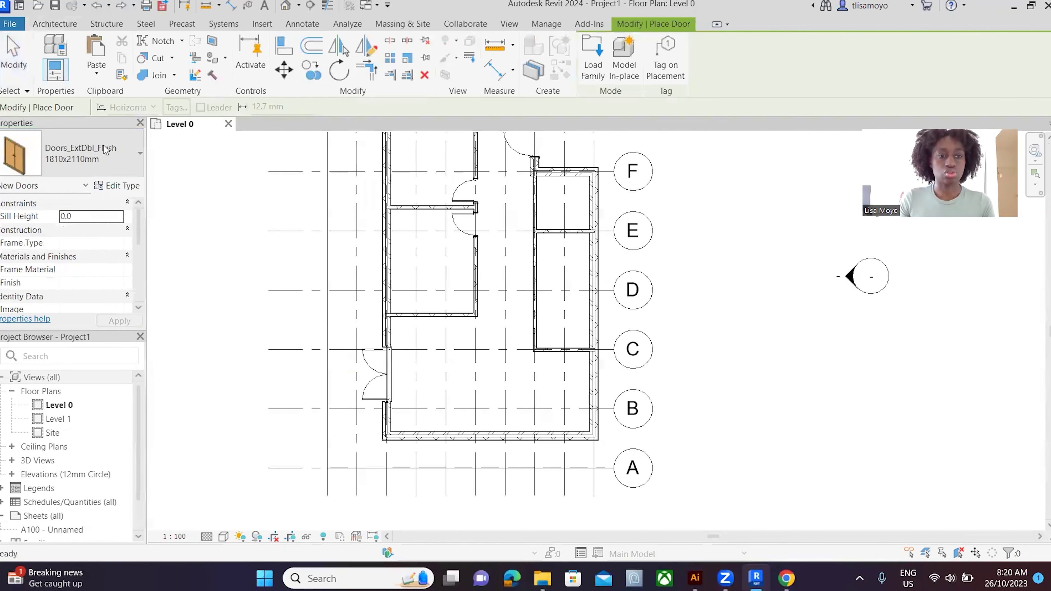
pyautogui.click(106, 151)
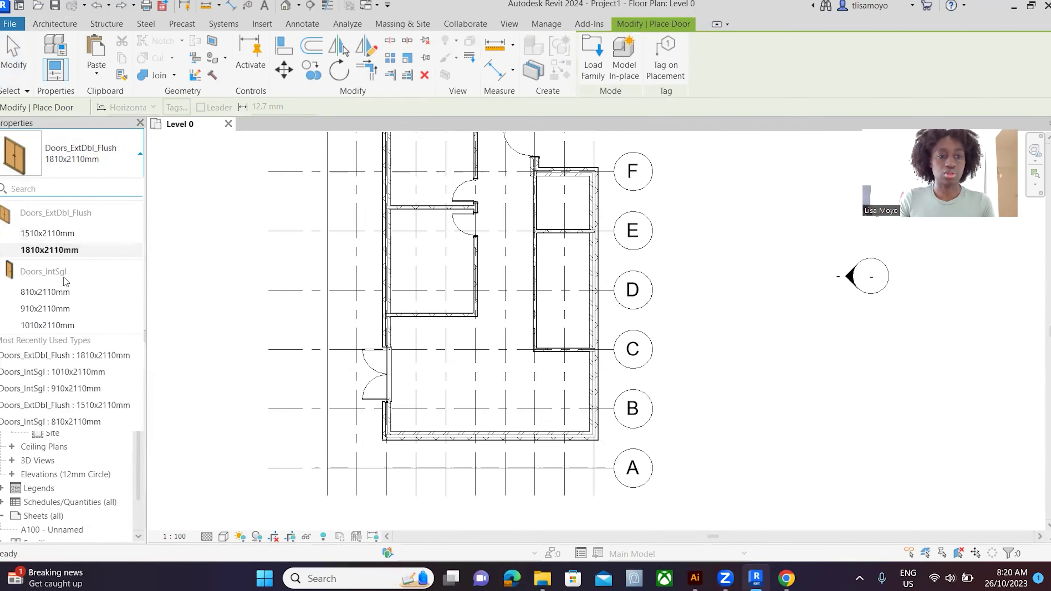
pyautogui.click(54, 308)
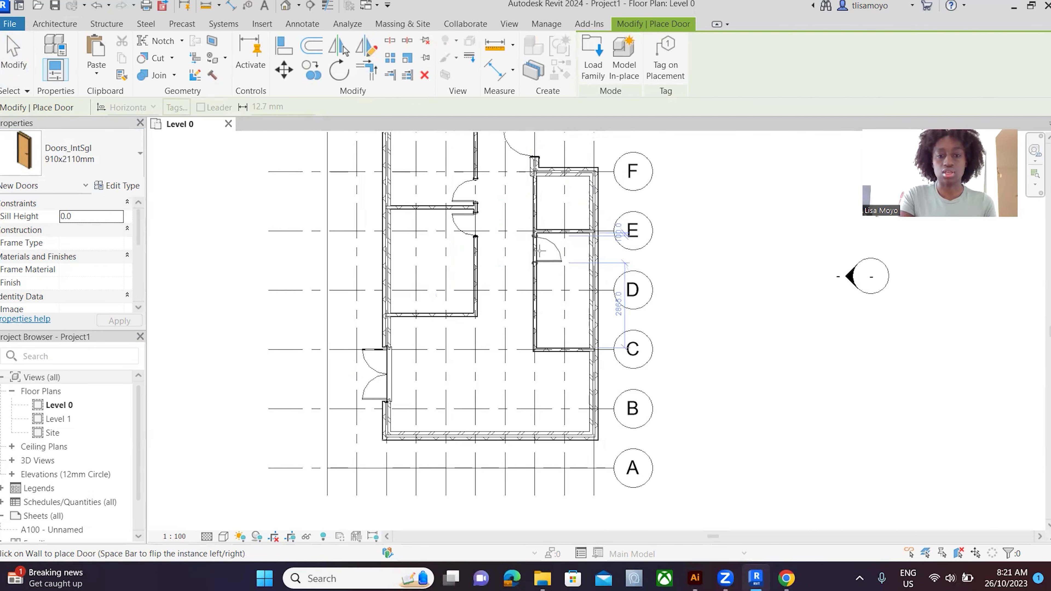
pyautogui.click(539, 251)
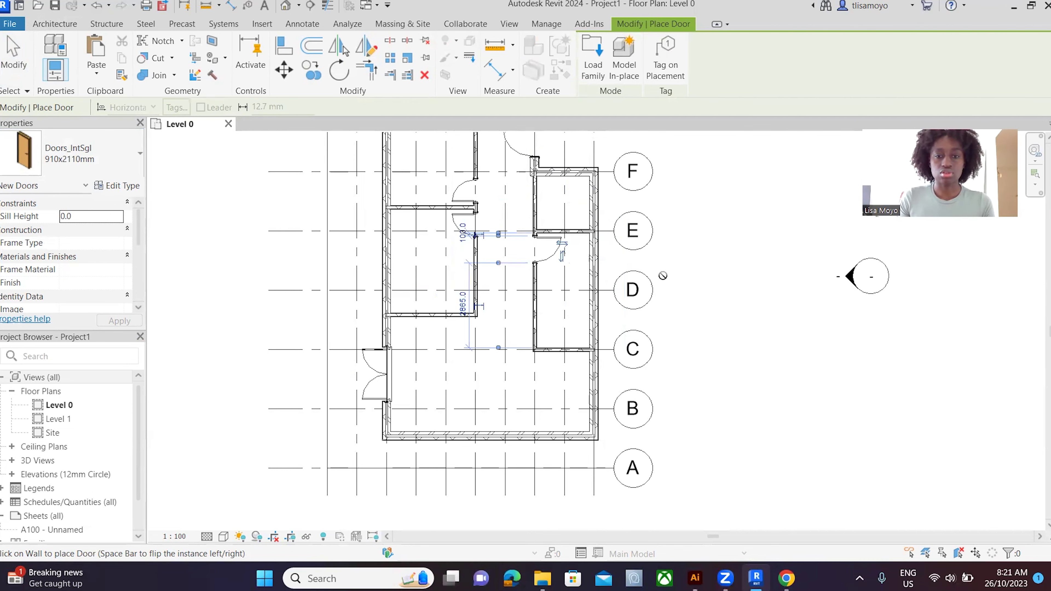
pyautogui.scroll(-1, 485, 435)
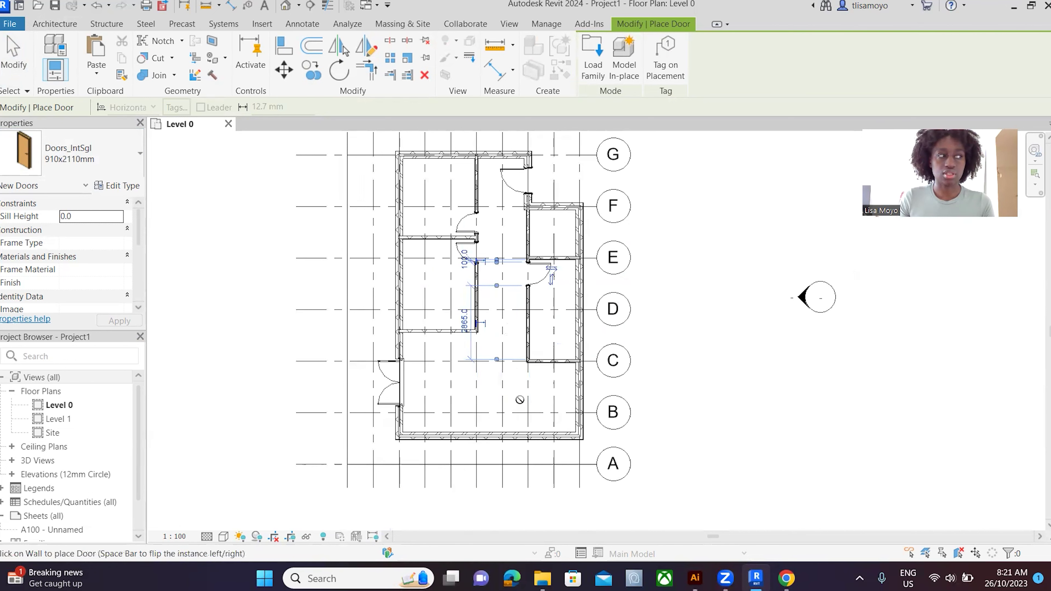
pyautogui.press('z')
pyautogui.press('f')
pyautogui.press('Escape')
pyautogui.press('Escape')
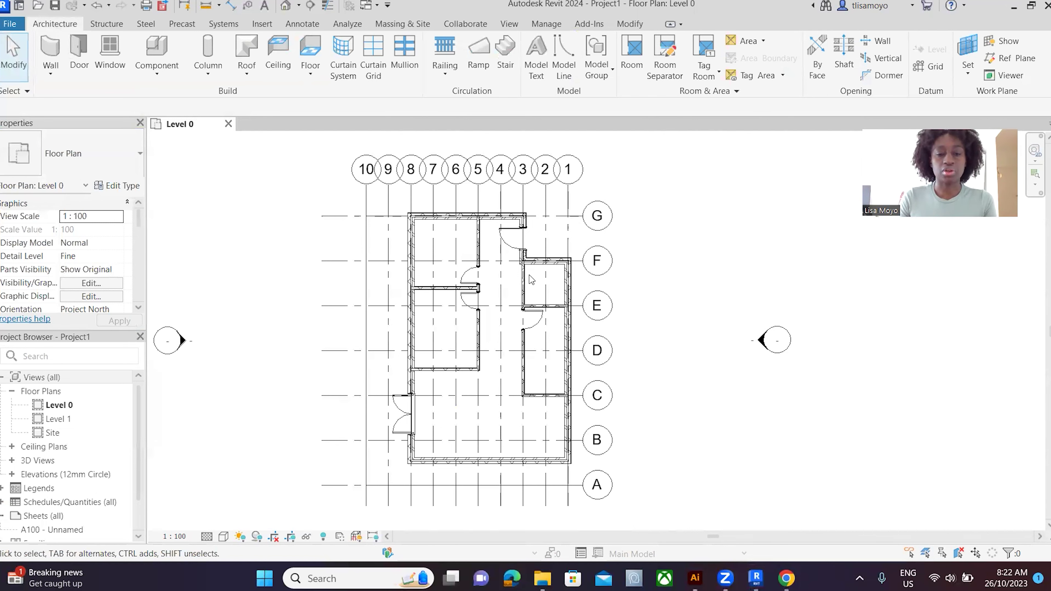
pyautogui.scroll(-1, 484, 299)
# Step: Place two Windows_Sgl_Plain 1810x910mm windows in the left wall, near grid F and between E and D
pyautogui.scroll(2, 504, 223)
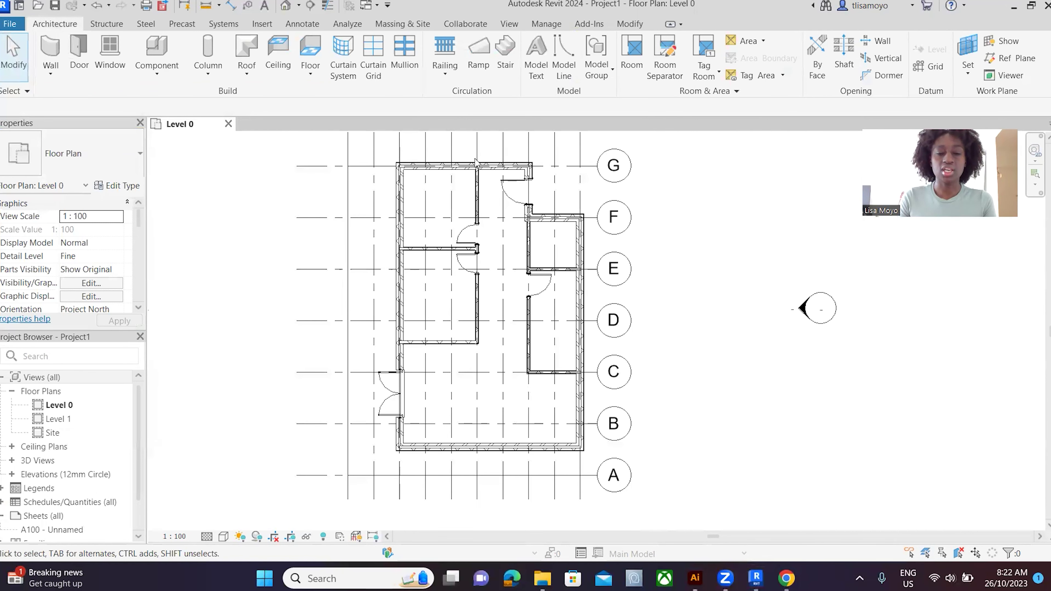
pyautogui.click(110, 54)
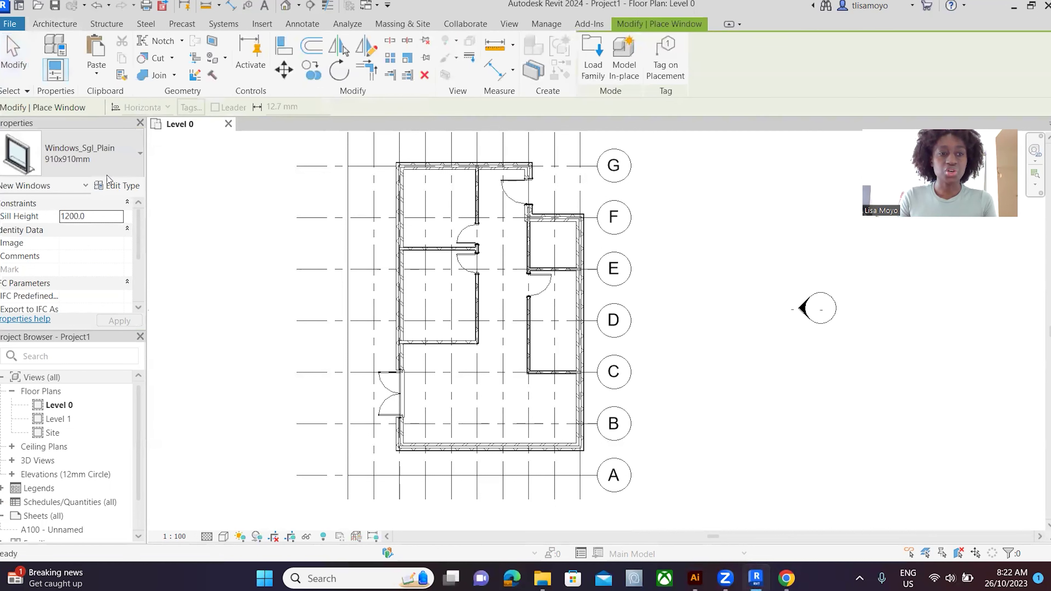
pyautogui.click(107, 176)
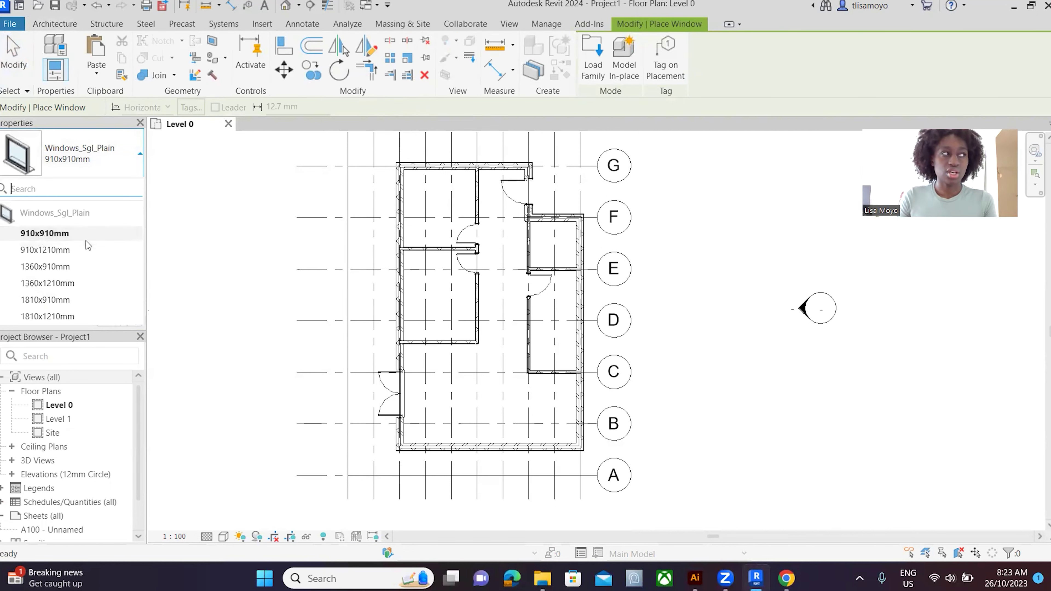
pyautogui.click(56, 300)
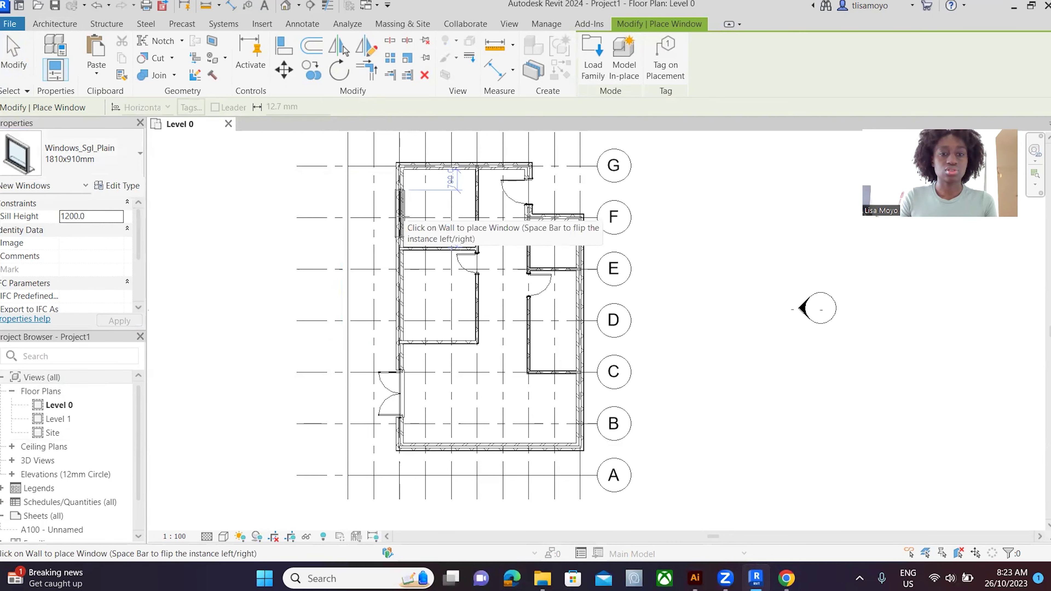
pyautogui.scroll(2, 398, 217)
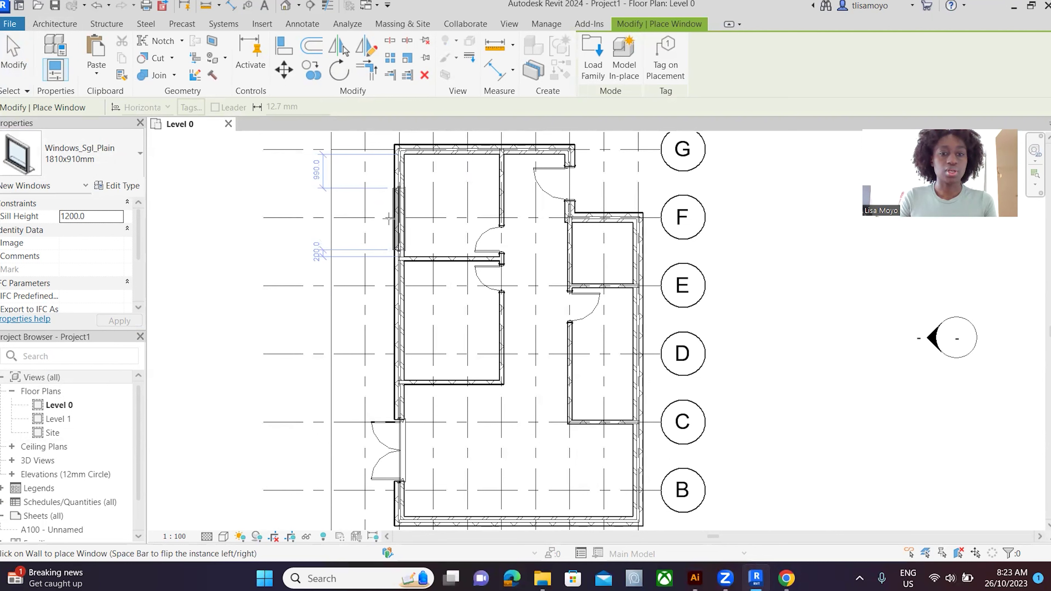
pyautogui.click(388, 219)
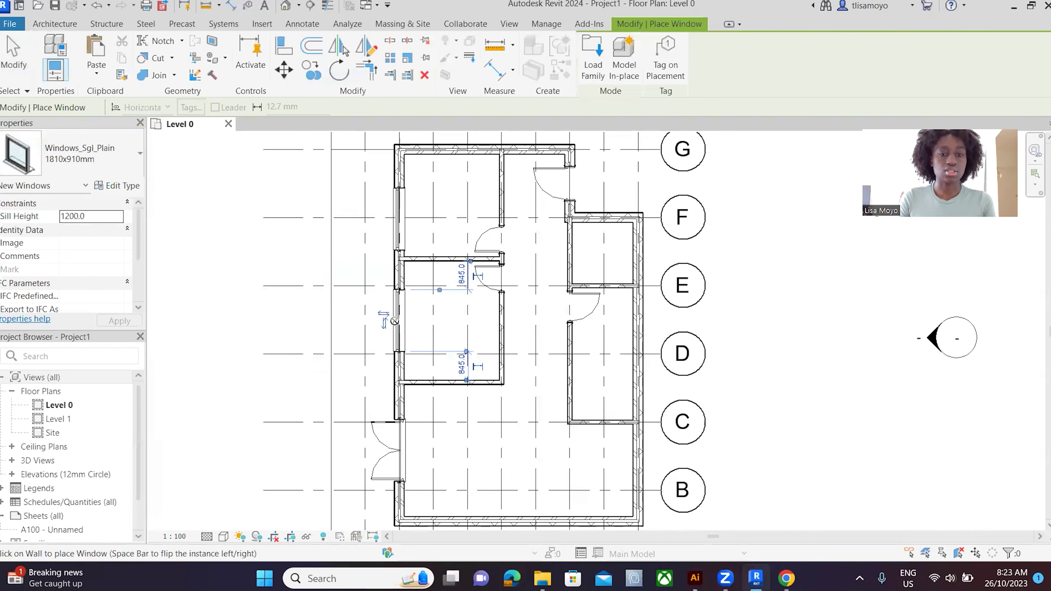
pyautogui.click(393, 321)
pyautogui.scroll(-2, 394, 323)
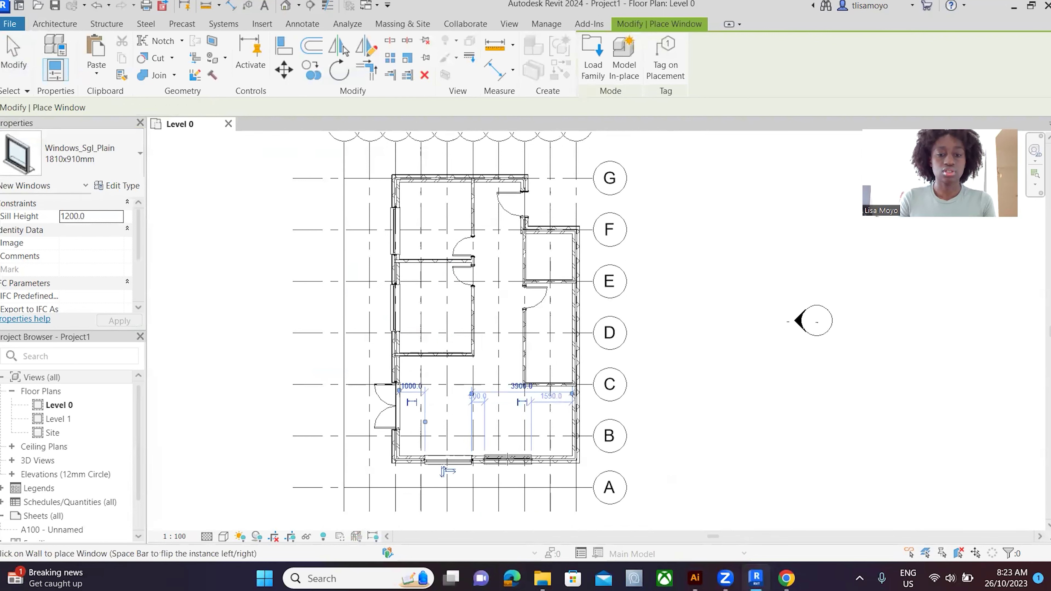
# Step: Add two windows in the bottom wall, two in the right wall and one in the top wall
pyautogui.click(521, 460)
pyautogui.click(446, 470)
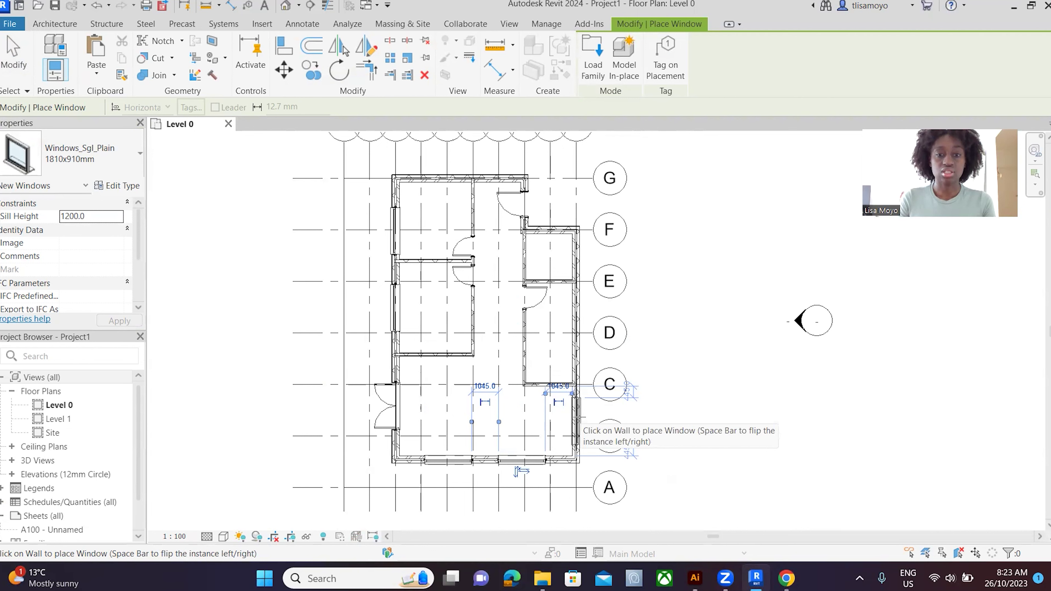
pyautogui.click(580, 417)
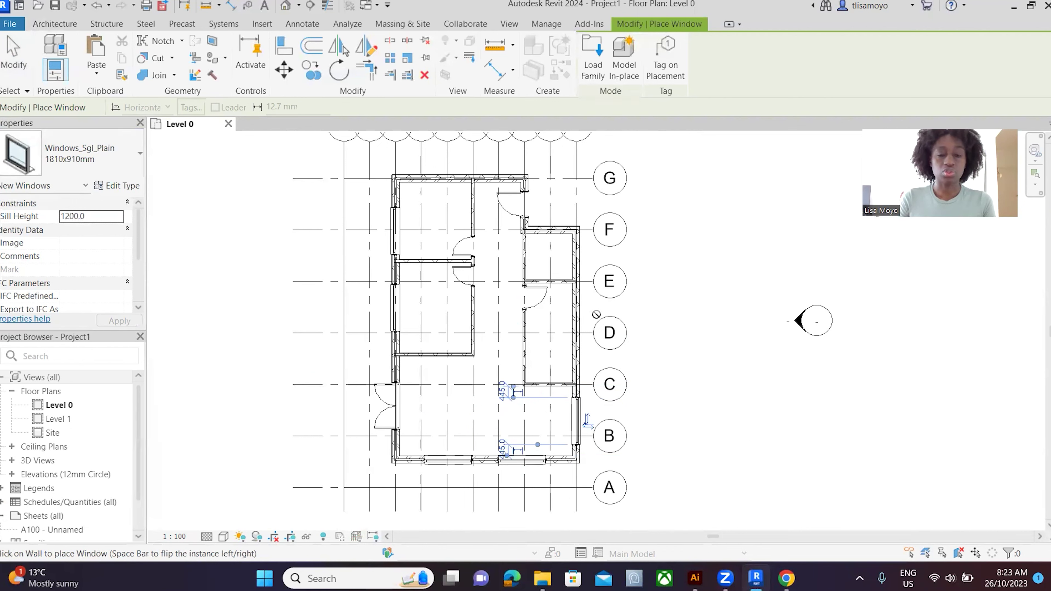
pyautogui.click(580, 311)
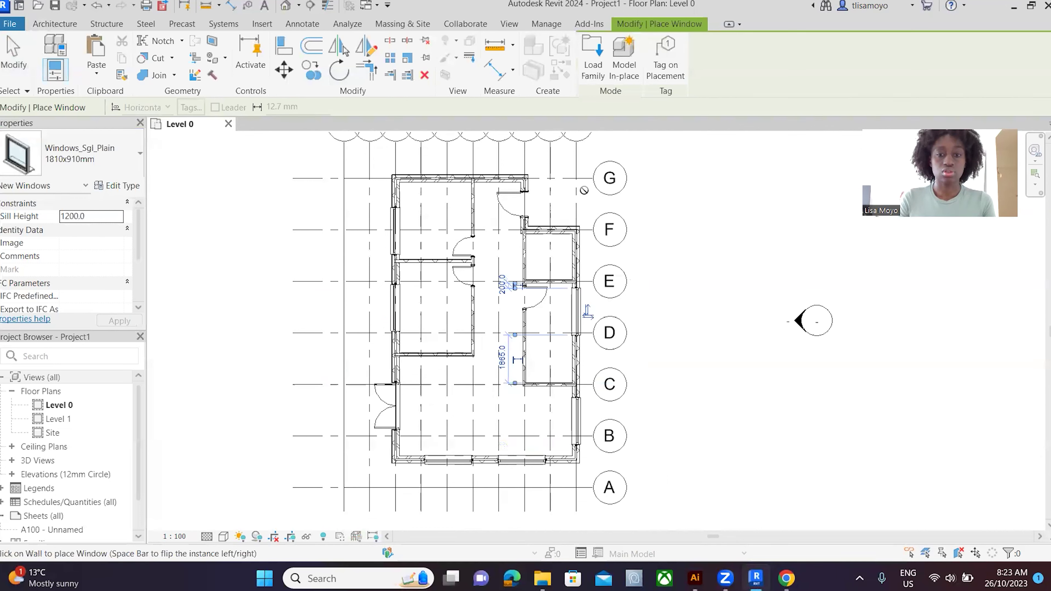
pyautogui.click(436, 177)
pyautogui.press('Escape')
pyautogui.press('Escape')
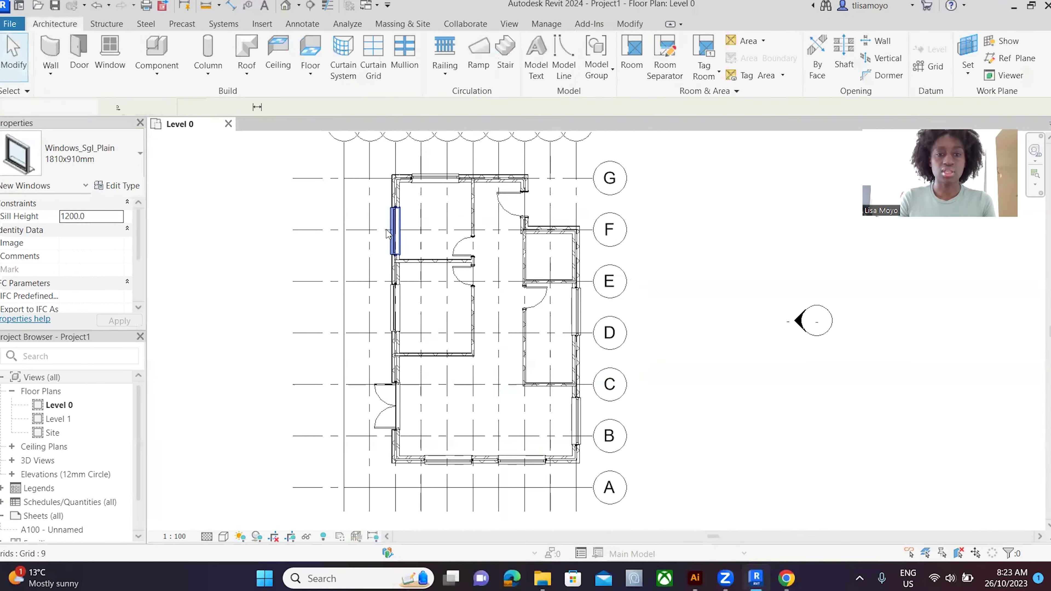
# Step: Change the left-wall window near grid F to 910x910mm and slide it up the wall
pyautogui.click(387, 234)
pyautogui.click(118, 155)
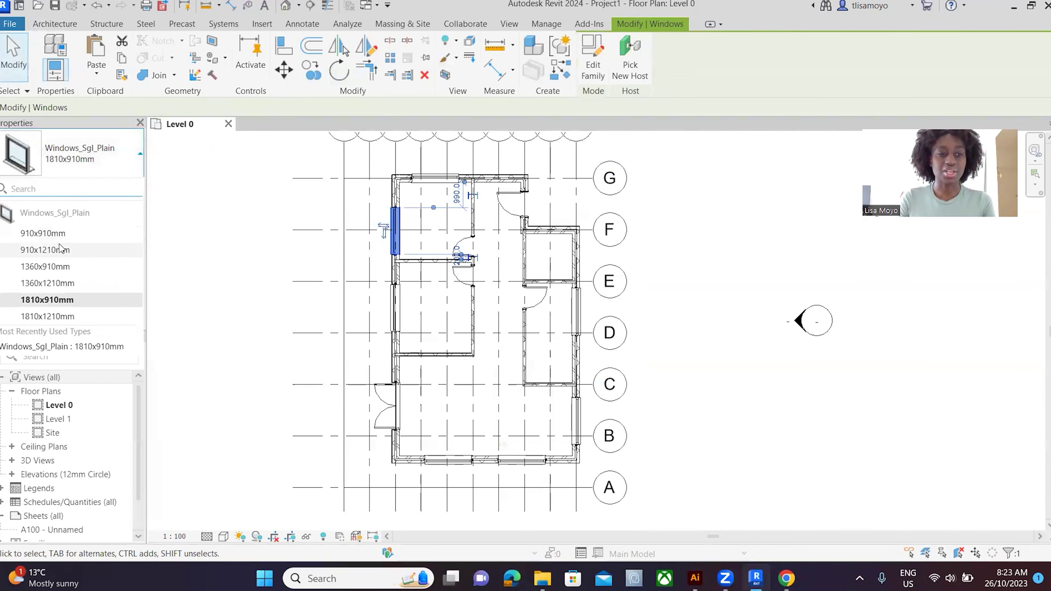
pyautogui.click(43, 233)
pyautogui.scroll(2, 389, 212)
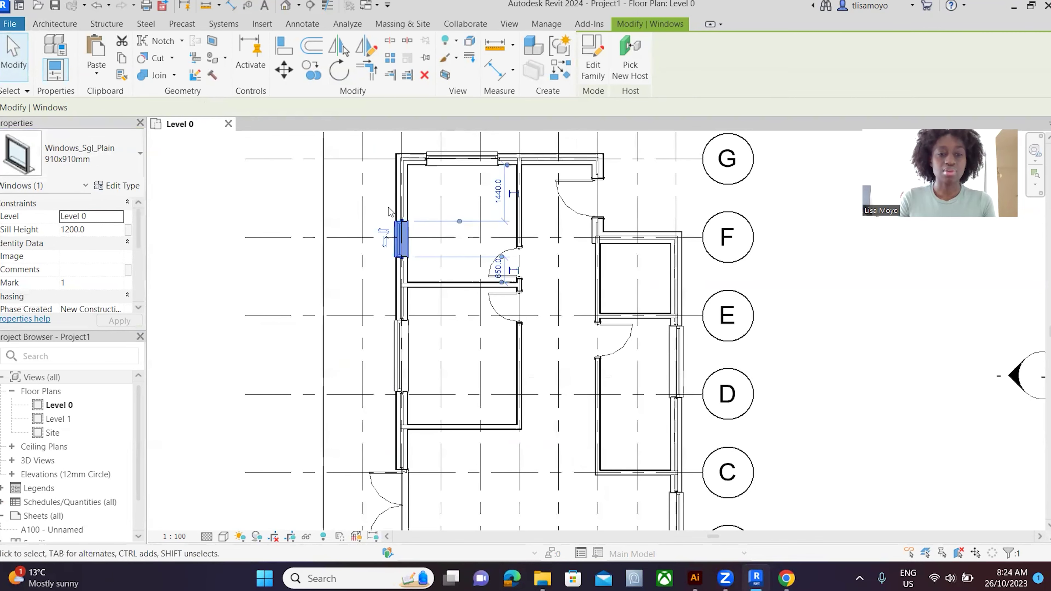
pyautogui.moveTo(409, 233); pyautogui.dragTo(404, 168)
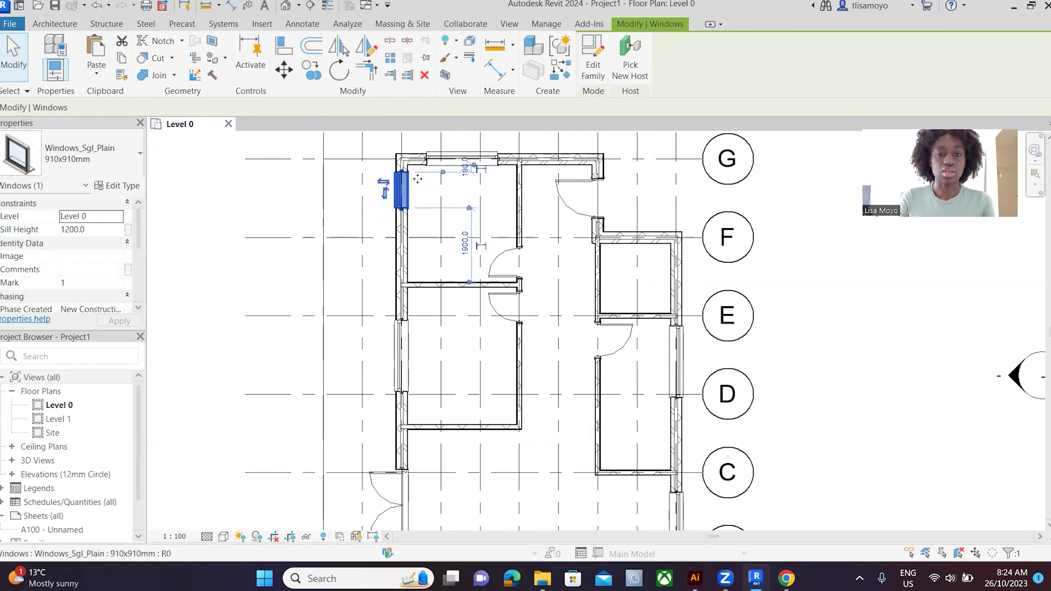
# Step: Resize the left-wall window between grids E and D to 1360x910mm
pyautogui.click(484, 155)
pyautogui.scroll(-4, 433, 216)
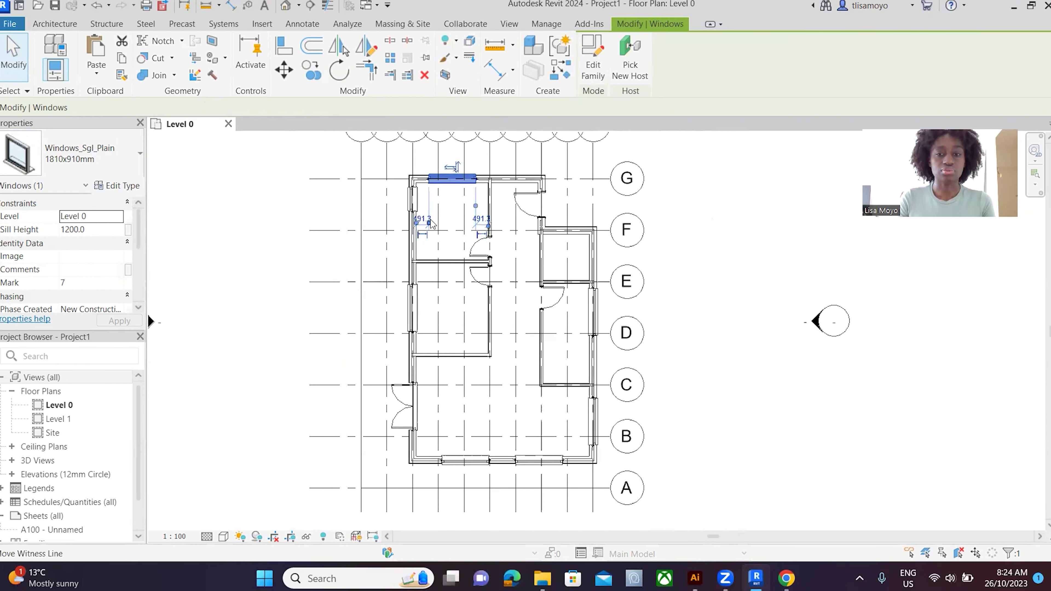
pyautogui.scroll(4, 439, 199)
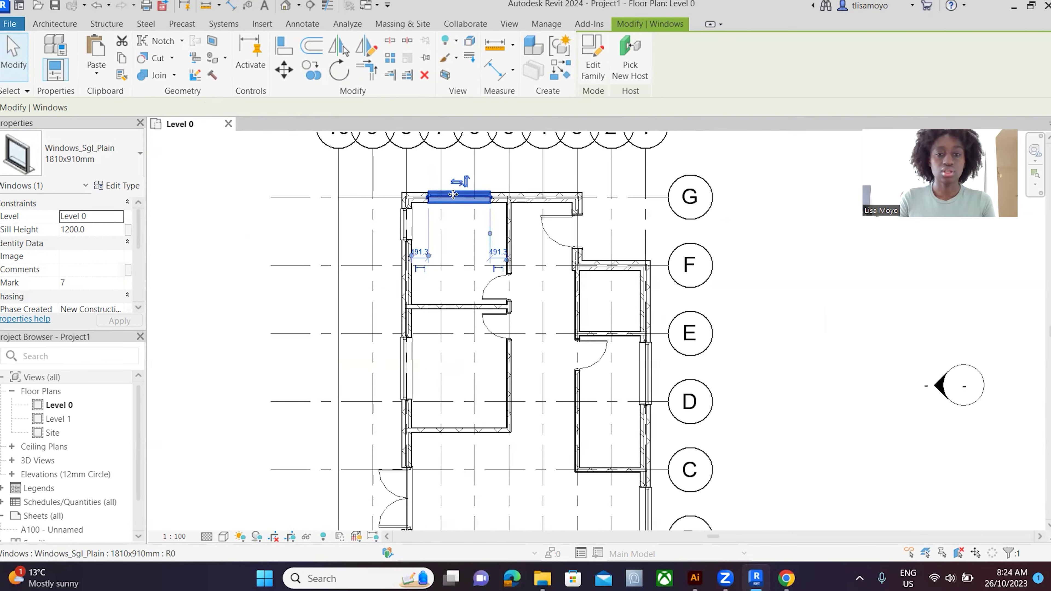
pyautogui.click(271, 225)
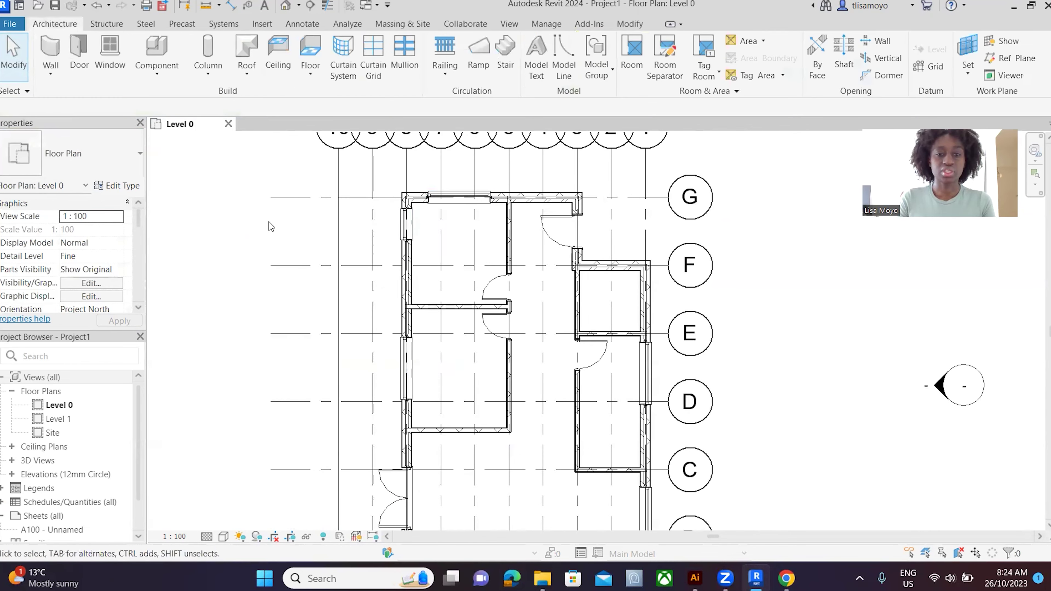
pyautogui.scroll(-4, 414, 310)
pyautogui.scroll(4, 410, 331)
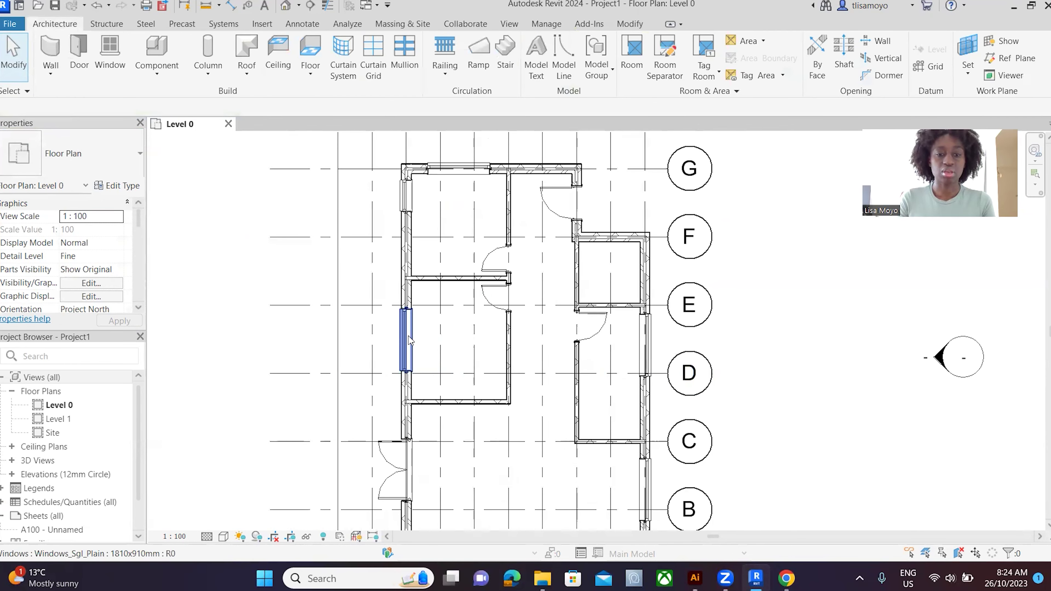
pyautogui.click(406, 335)
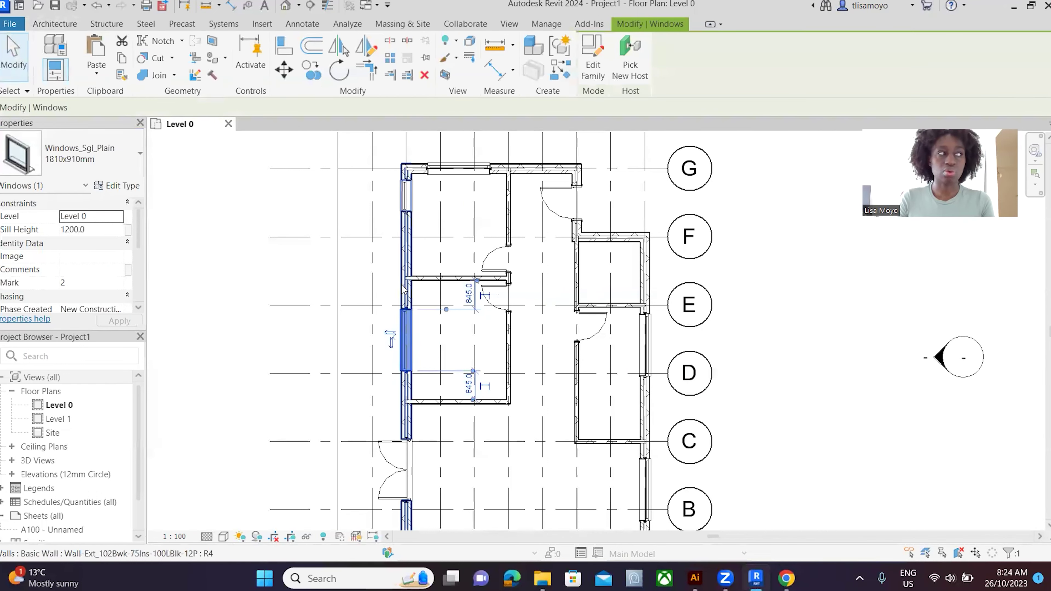
pyautogui.scroll(-2, 409, 327)
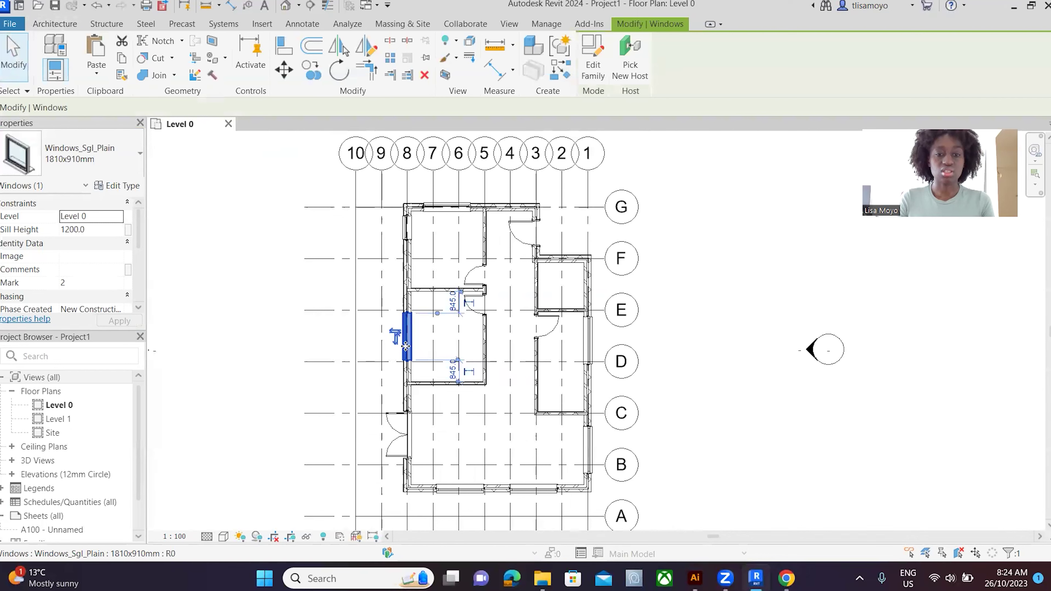
pyautogui.click(91, 153)
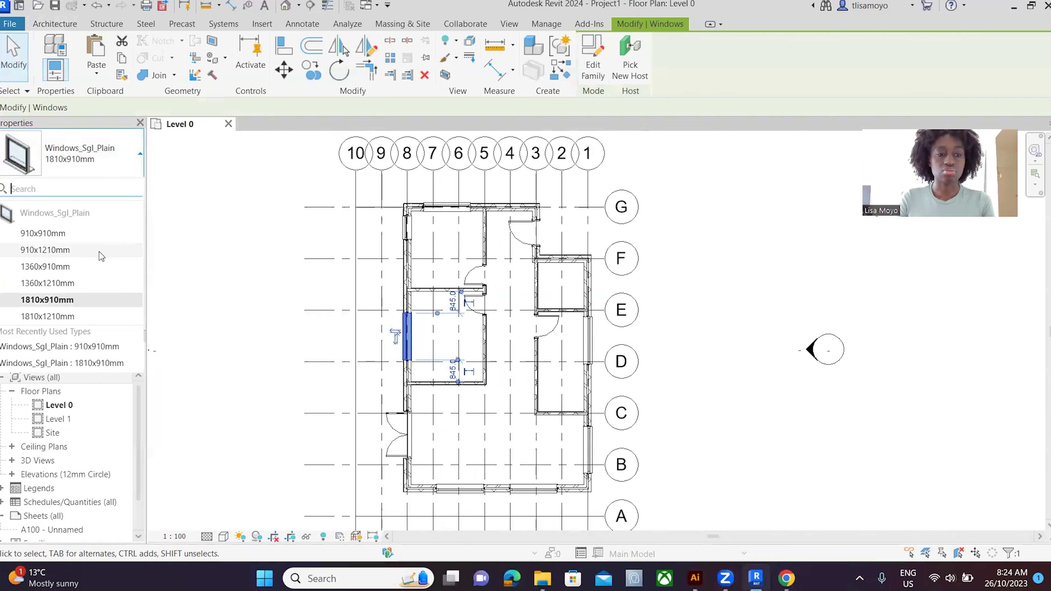
pyautogui.click(81, 266)
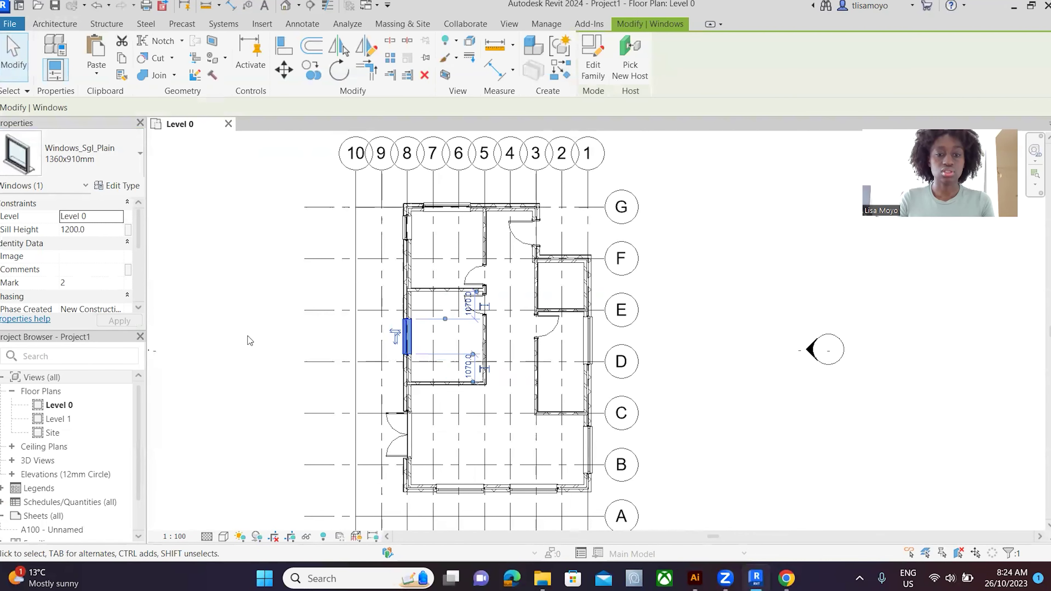
pyautogui.scroll(2, 440, 333)
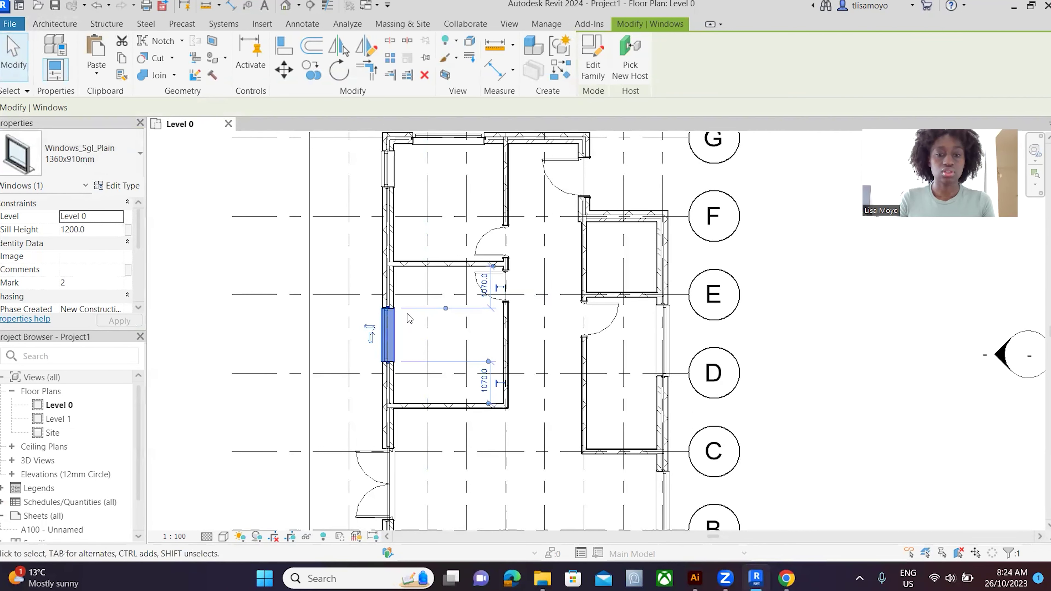
pyautogui.click(248, 246)
# Step: Resize the right-wall window between grids E and D to 1360x910mm
pyautogui.scroll(-3, 385, 290)
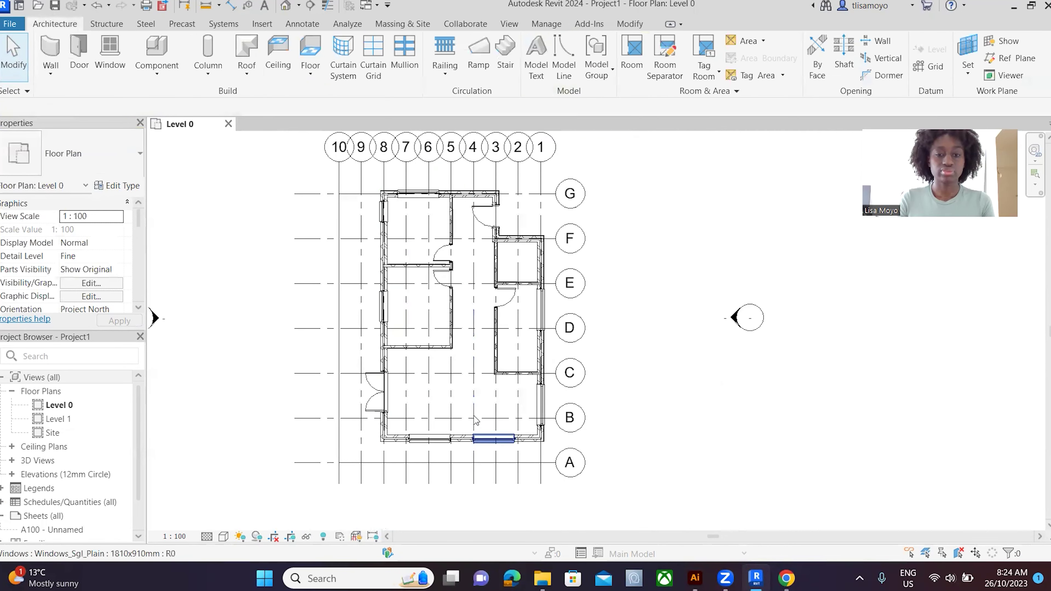
pyautogui.scroll(2, 492, 439)
pyautogui.click(550, 309)
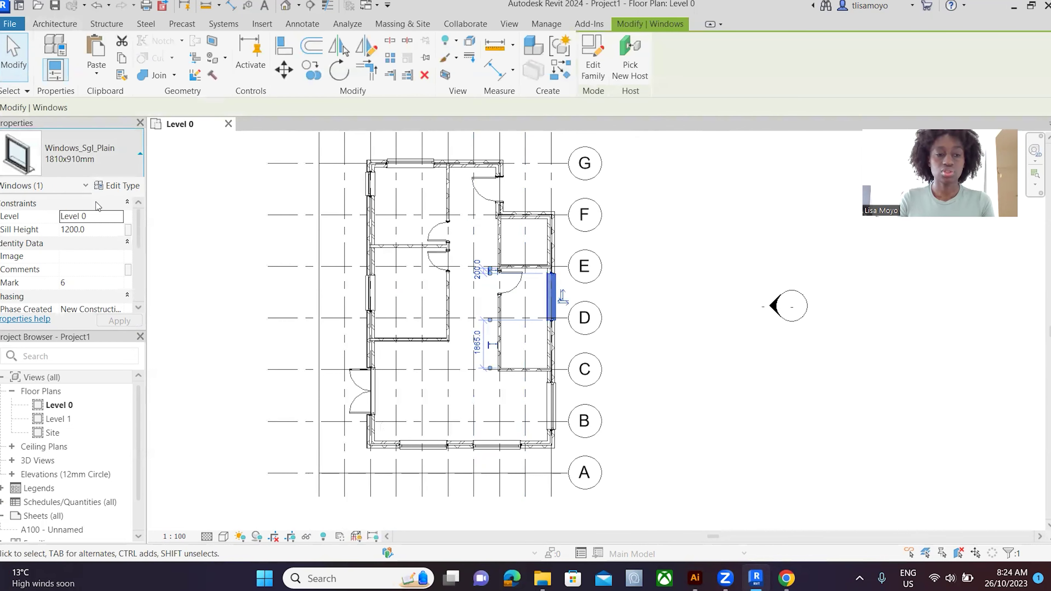
pyautogui.click(91, 153)
pyautogui.click(45, 266)
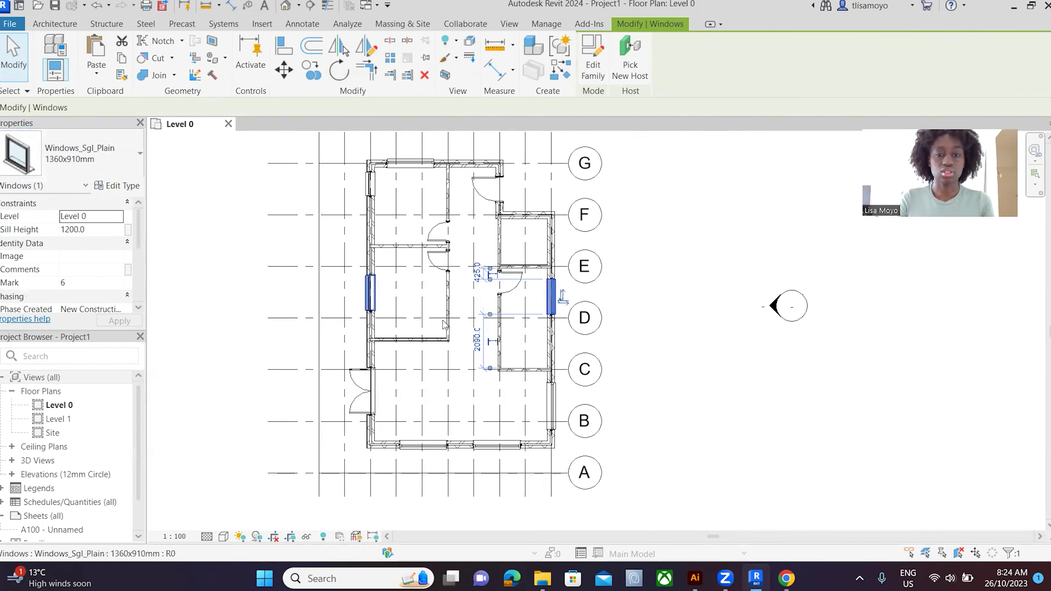
pyautogui.scroll(1, 483, 393)
pyautogui.press('Escape')
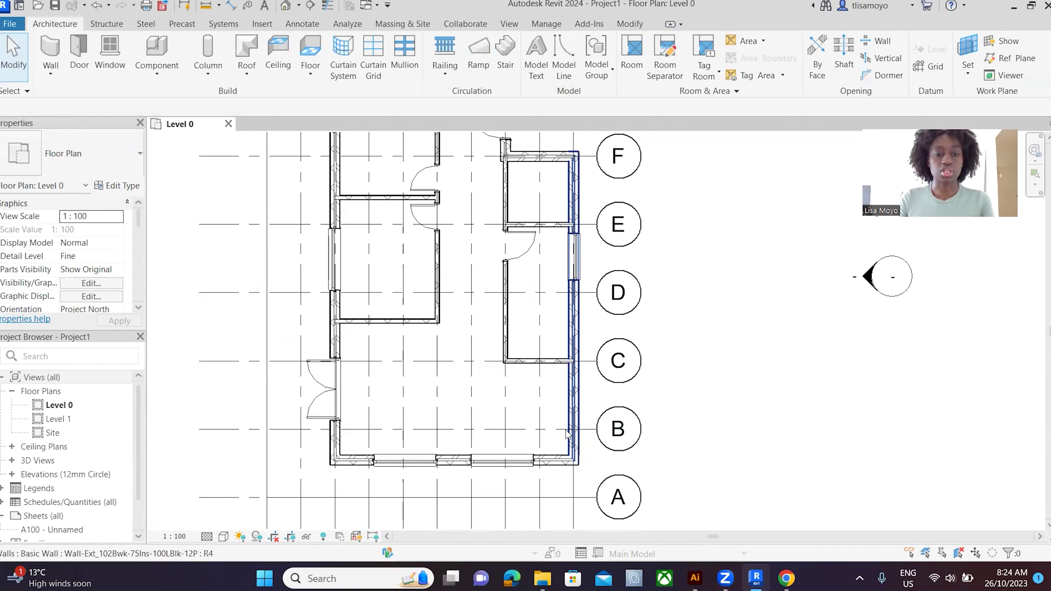
pyautogui.scroll(-2, 496, 455)
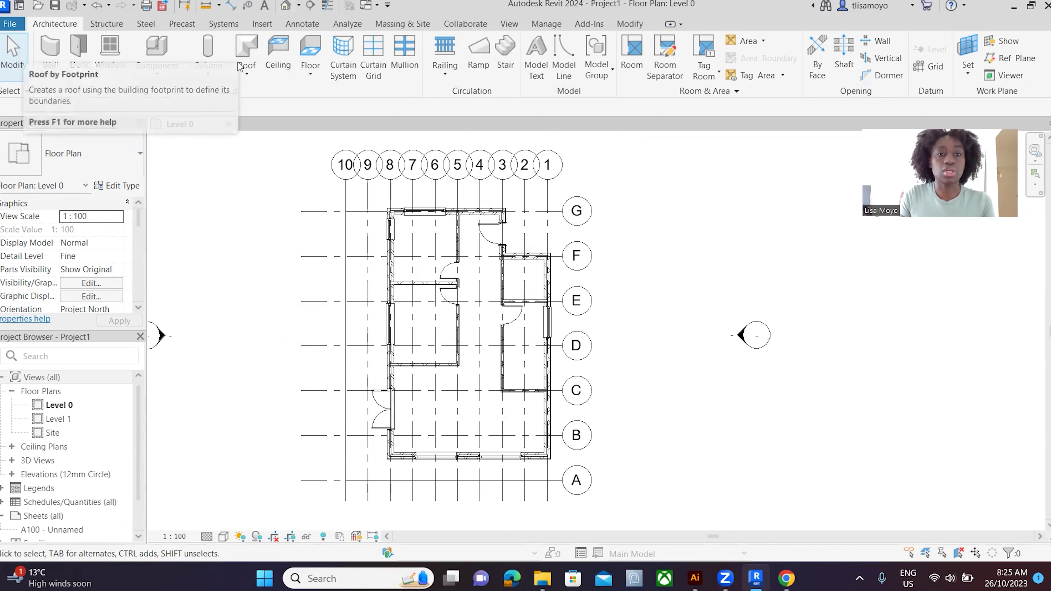
# Step: Trace a footprint roof on Level 1 from the top, left, bottom, right, grid F and short G walls, then attach the walls
pyautogui.click(247, 47)
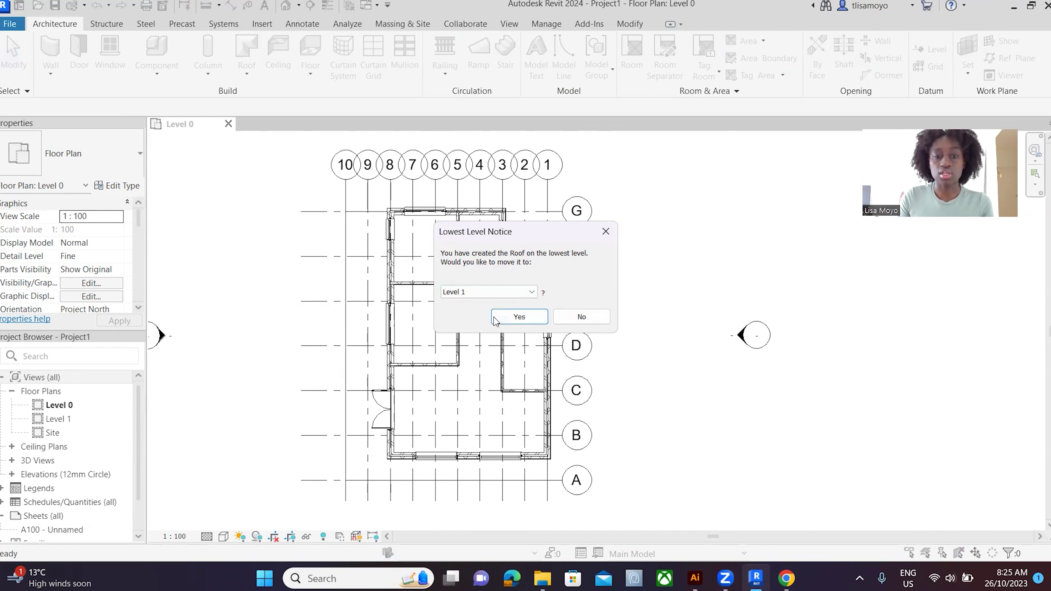
pyautogui.click(515, 320)
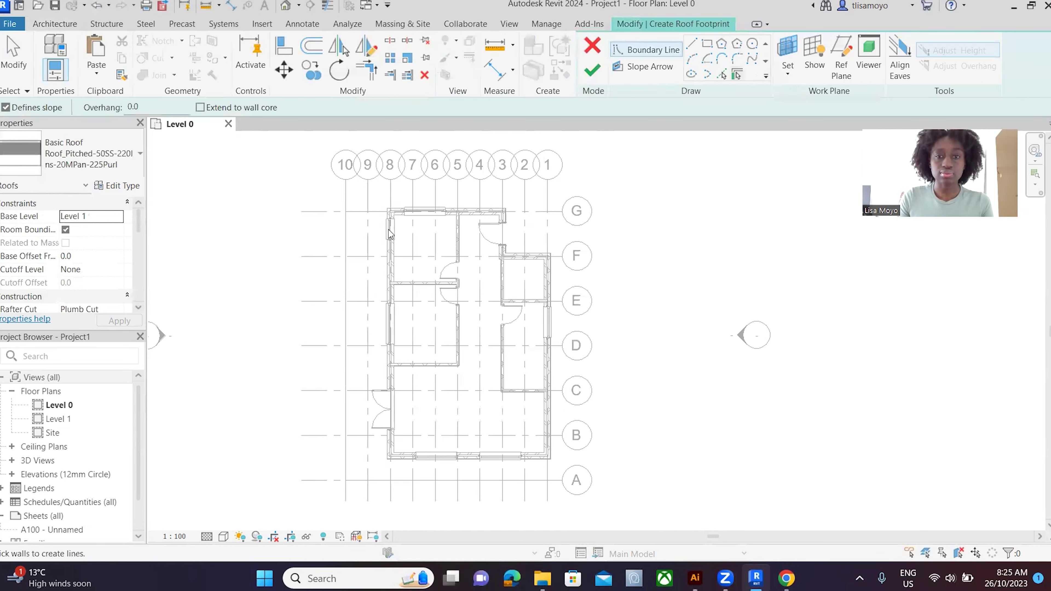
pyautogui.click(449, 211)
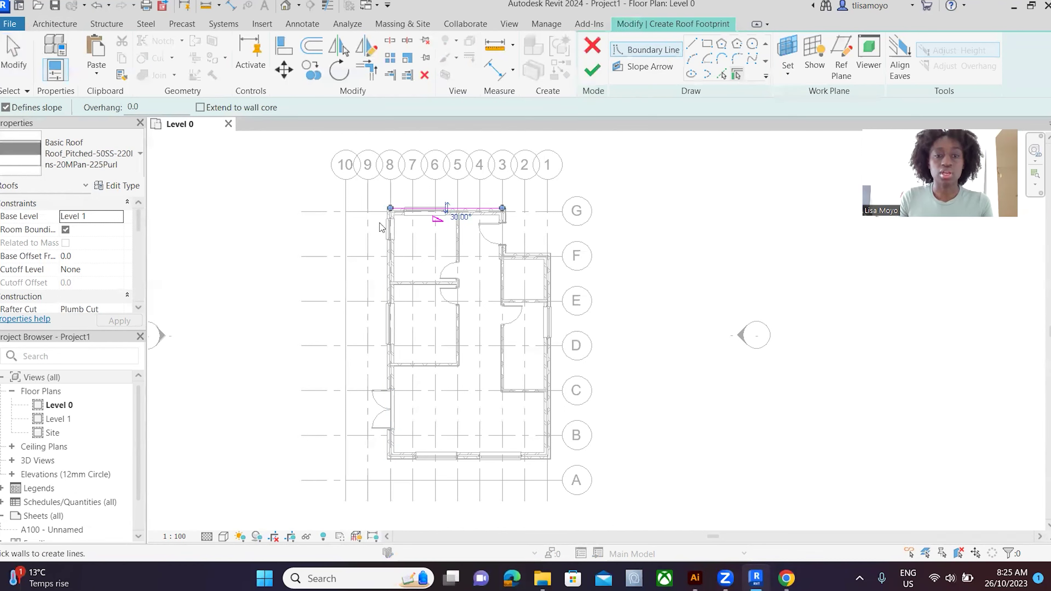
pyautogui.click(390, 255)
pyautogui.click(465, 455)
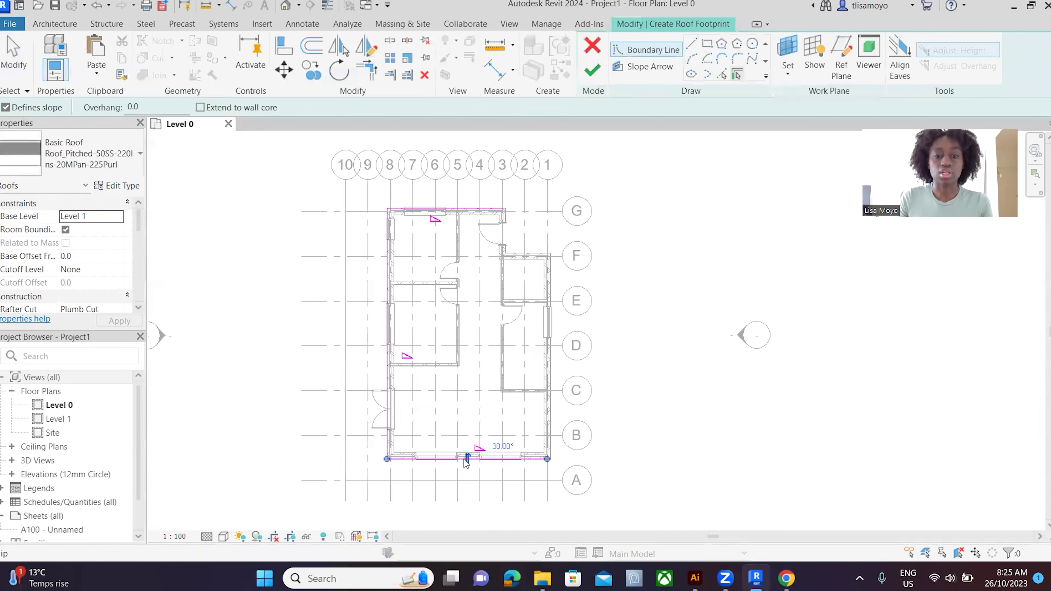
pyautogui.click(550, 387)
pyautogui.click(525, 255)
pyautogui.click(504, 232)
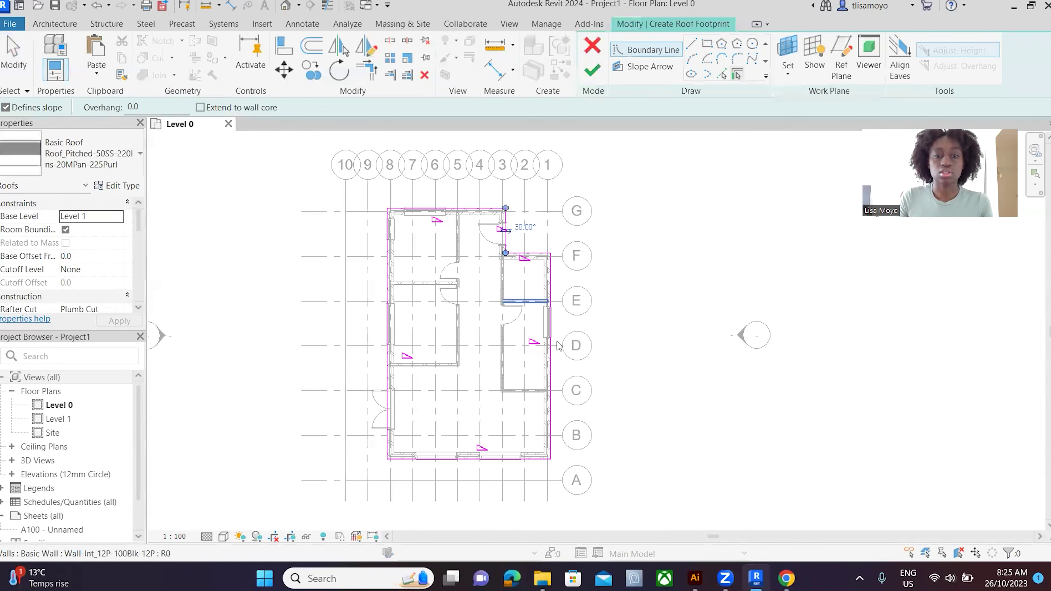
pyautogui.click(601, 74)
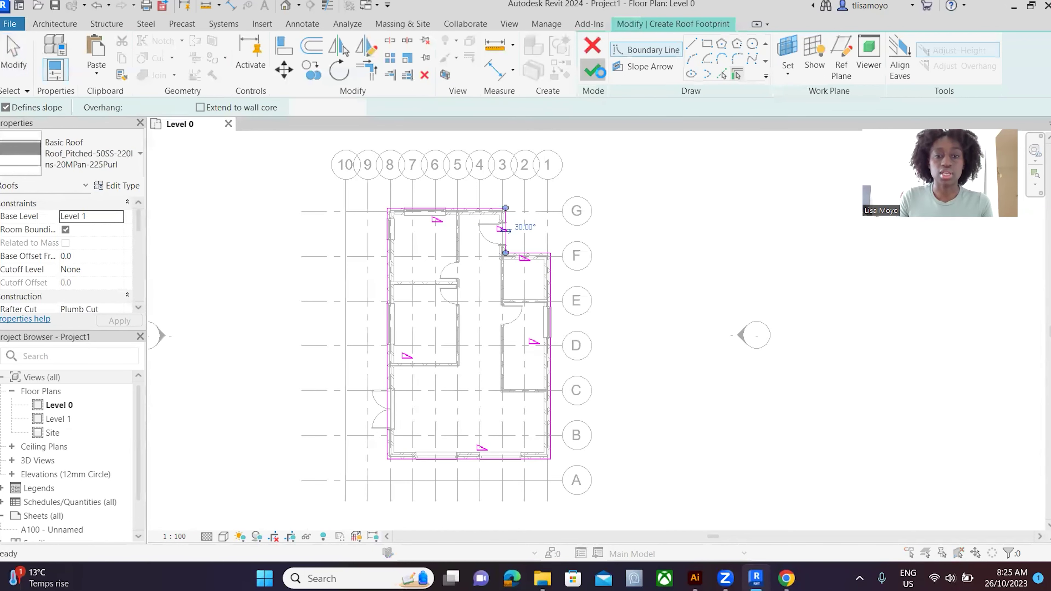
pyautogui.click(567, 289)
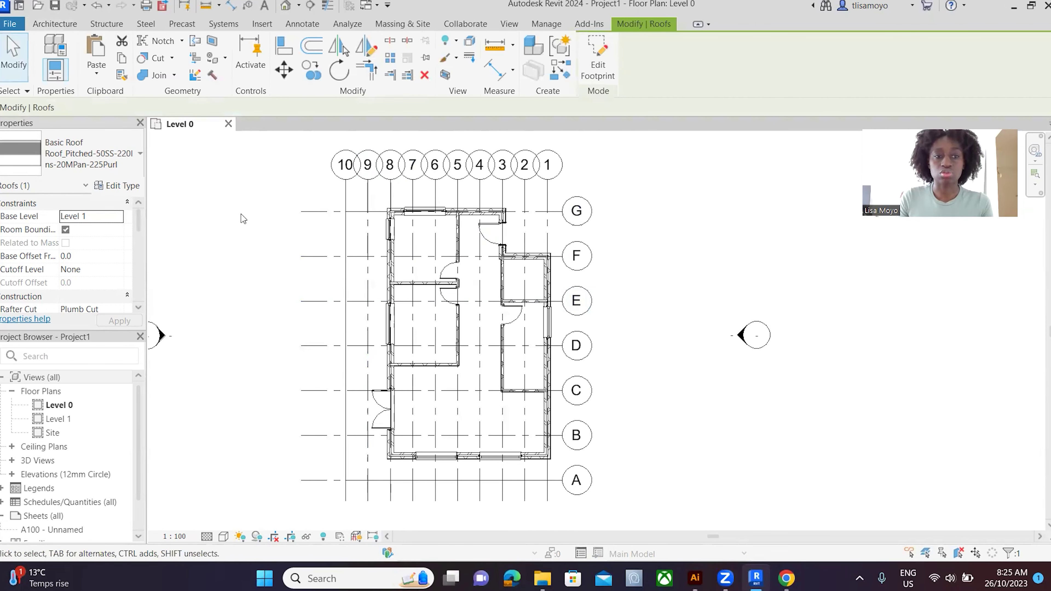
# Step: Open the {3D} view and orbit to a top-front-right view of the roofed house
pyautogui.scroll(-1, 70, 505)
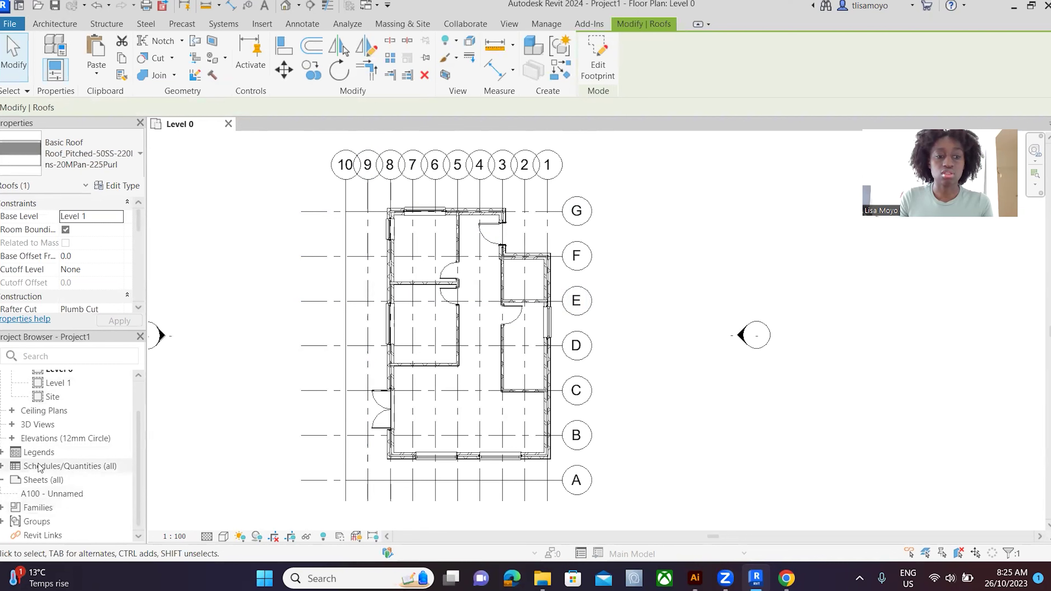
pyautogui.doubleClick(43, 424)
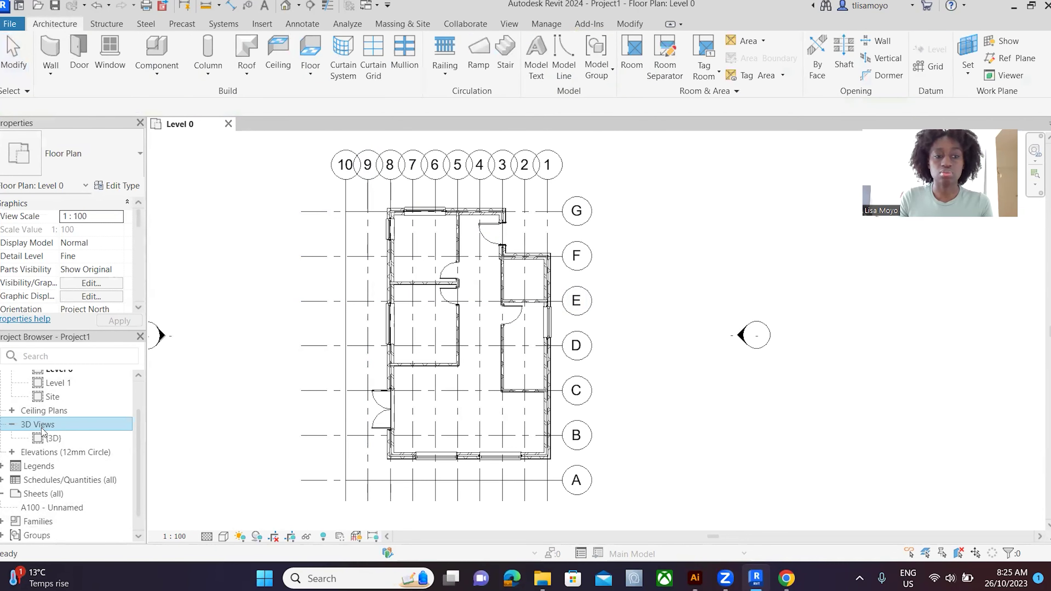
pyautogui.doubleClick(42, 437)
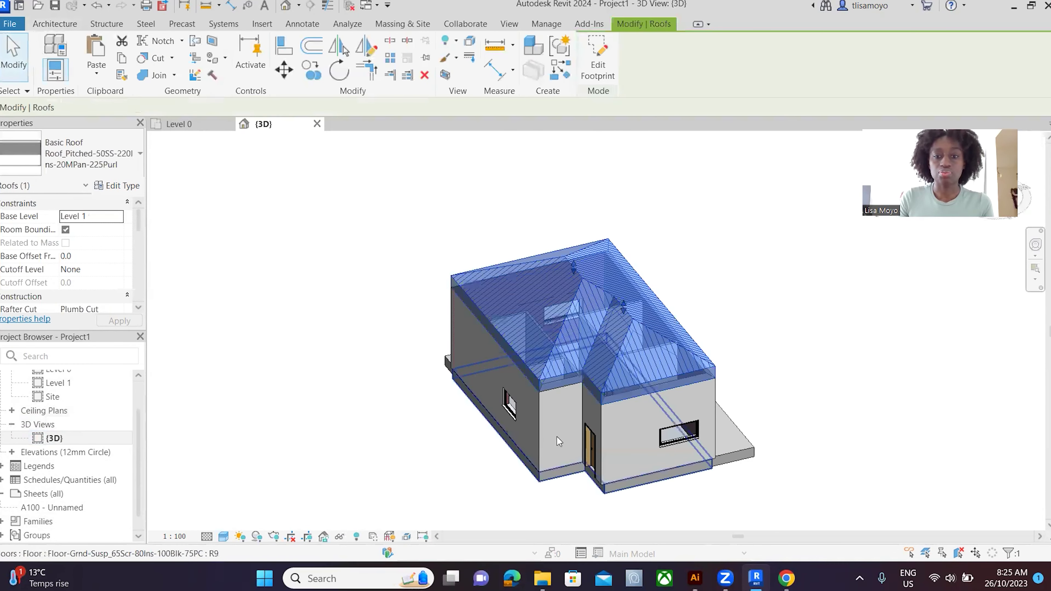
pyautogui.click(741, 329)
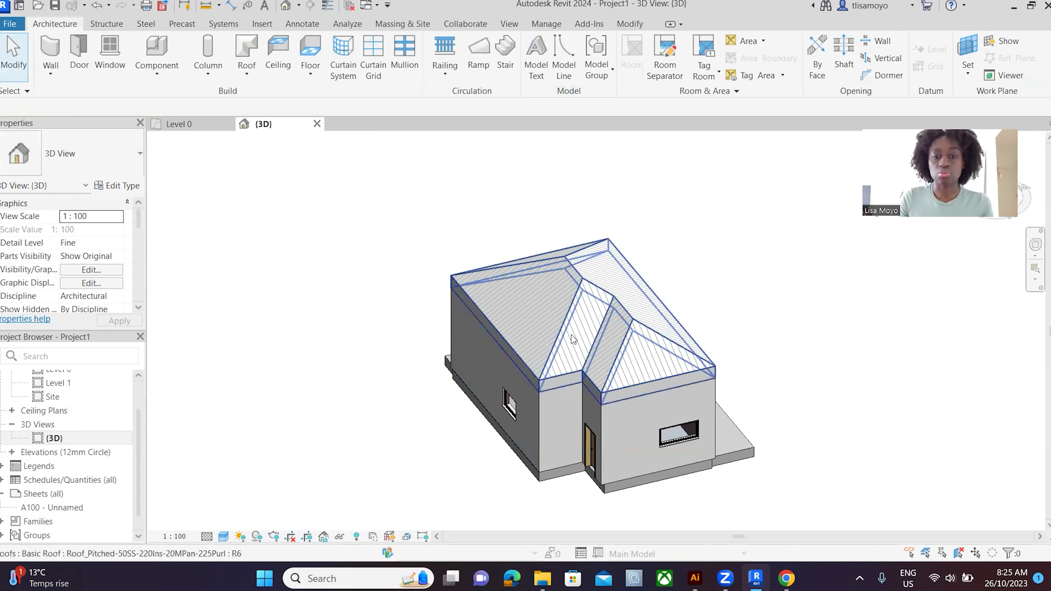
pyautogui.scroll(2, 589, 437)
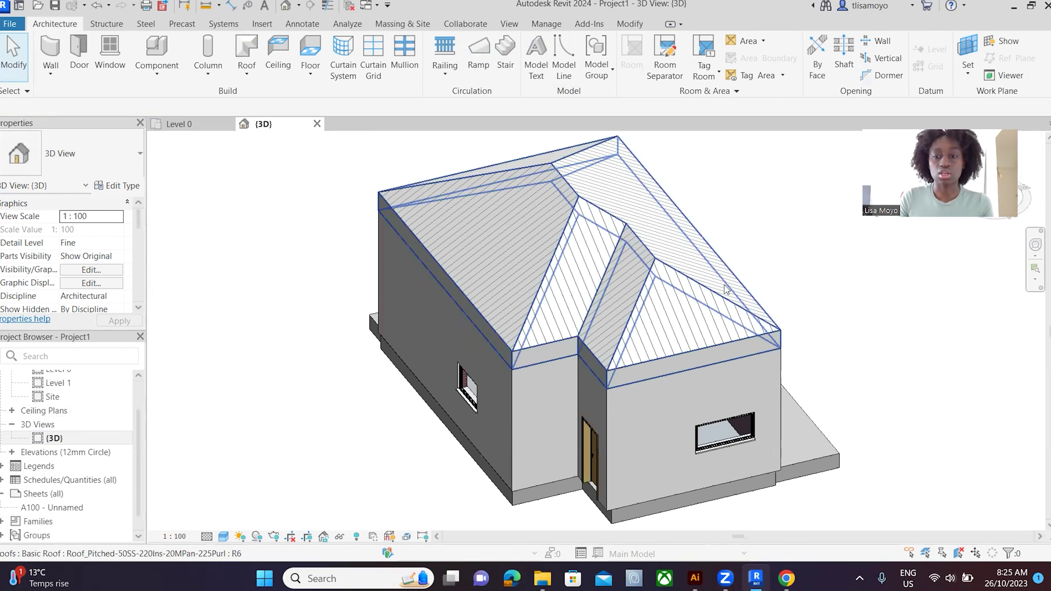
pyautogui.scroll(1, 70, 419)
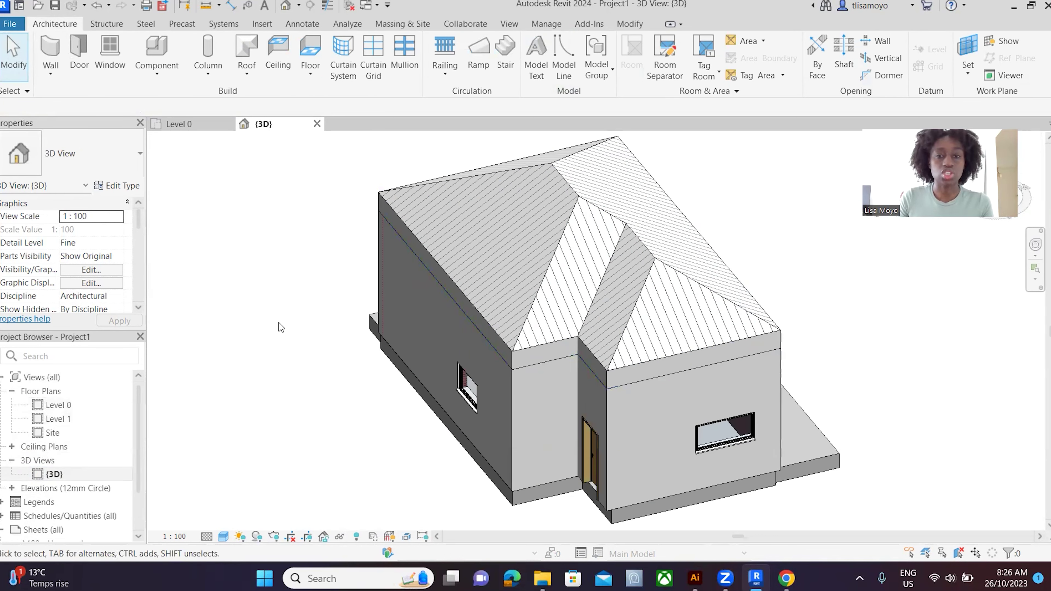
pyautogui.scroll(-2, 427, 367)
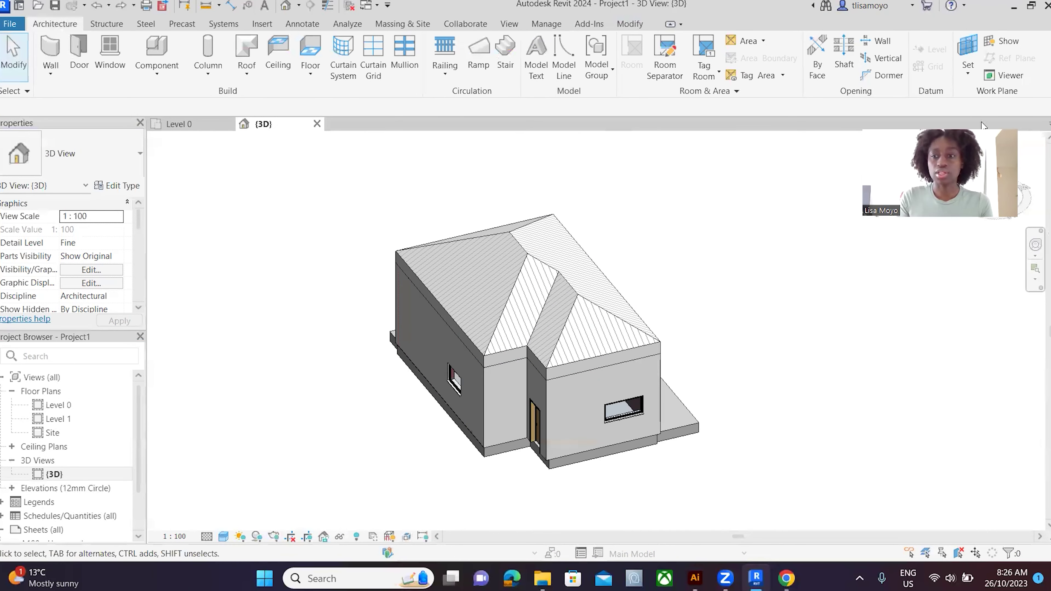
pyautogui.keyDown('shift'); pyautogui.moveTo(903, 192); pyautogui.dragTo(556, 176, button='middle'); pyautogui.keyUp('shift')
pyautogui.click(1002, 194)
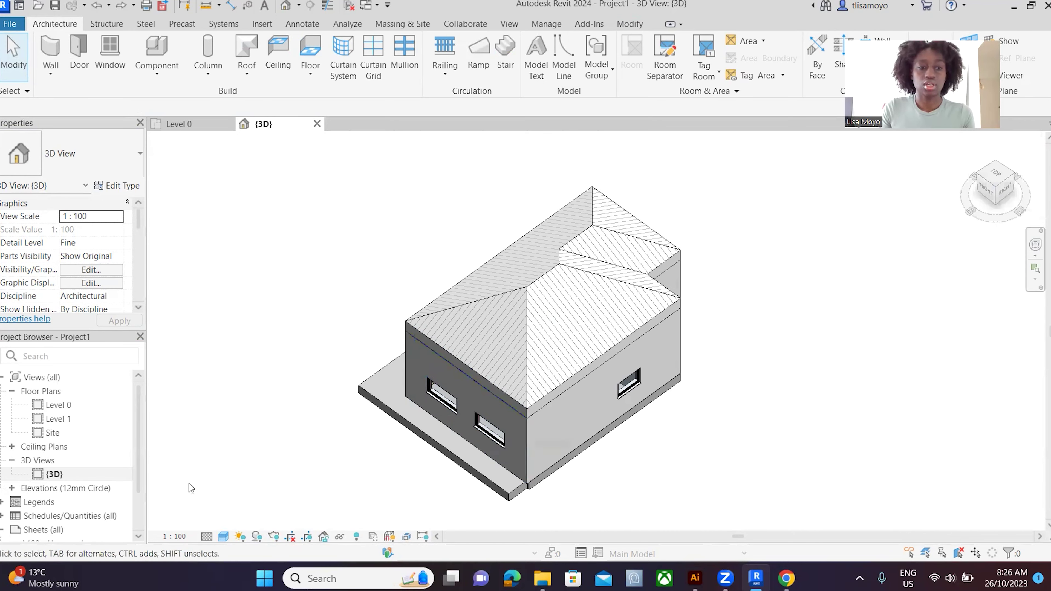
# Step: Open the Level 0 floor plan, zoom around the house, and cancel the desk component placement
pyautogui.doubleClick(58, 405)
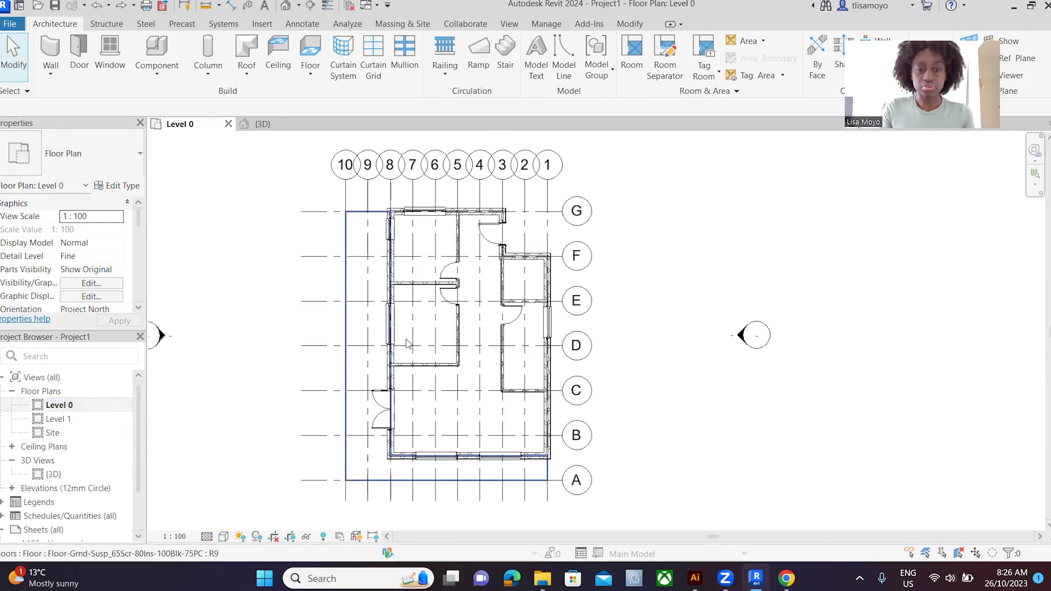
pyautogui.scroll(-2, 569, 301)
pyautogui.scroll(1, 455, 389)
pyautogui.scroll(1, 486, 266)
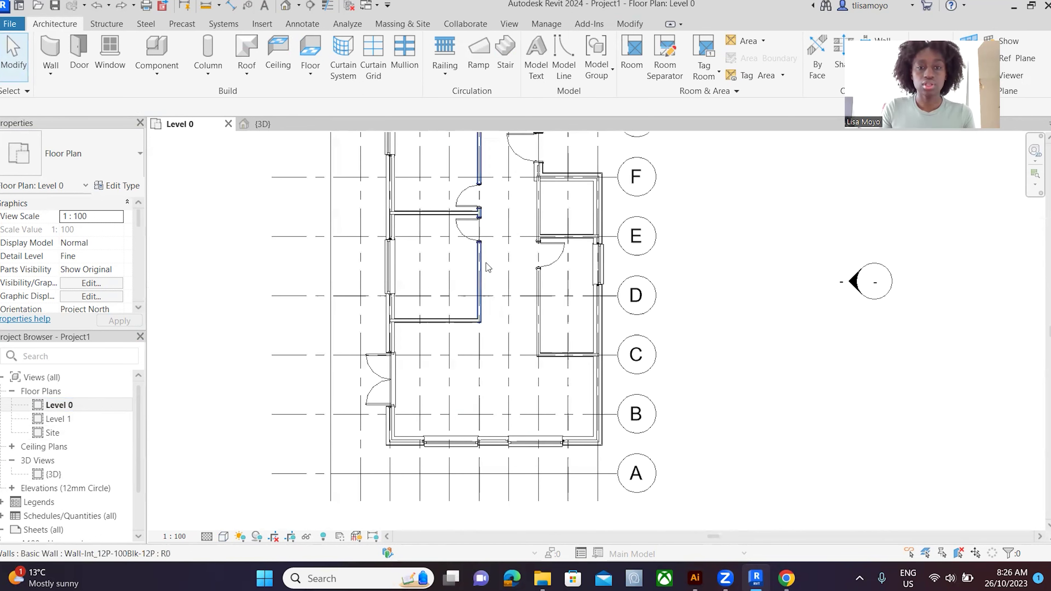
pyautogui.scroll(-2, 486, 265)
pyautogui.scroll(-1, 544, 201)
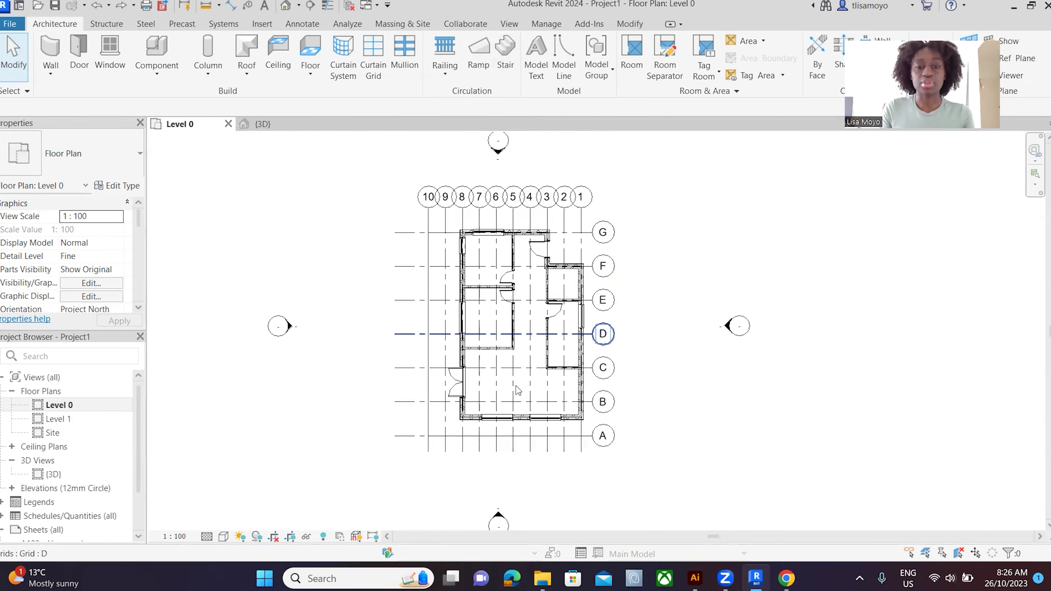
pyautogui.scroll(1, 570, 271)
pyautogui.scroll(1, 586, 336)
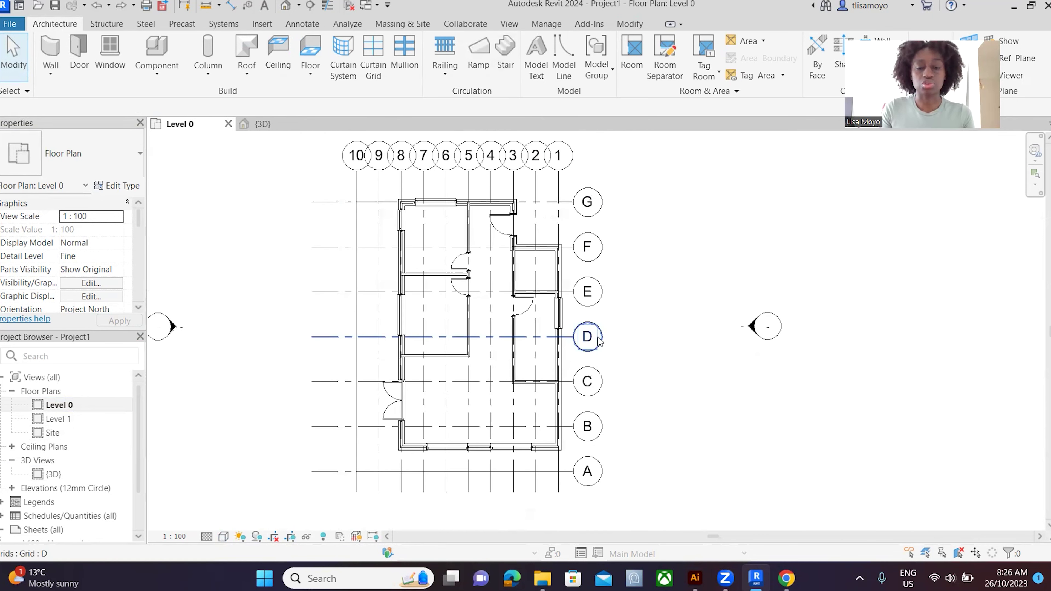
pyautogui.scroll(-2, 641, 309)
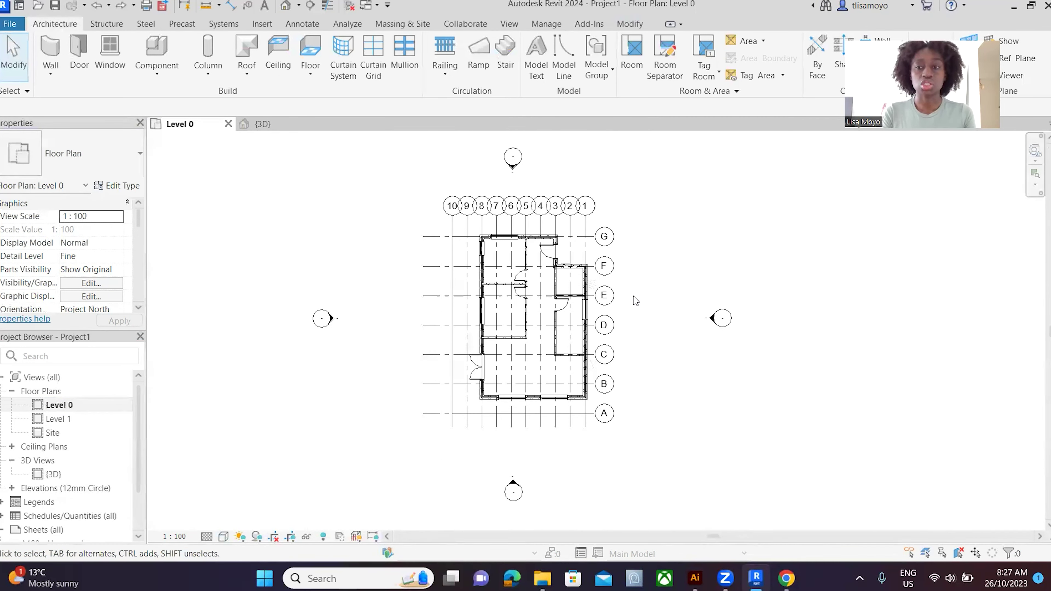
pyautogui.scroll(2, 643, 307)
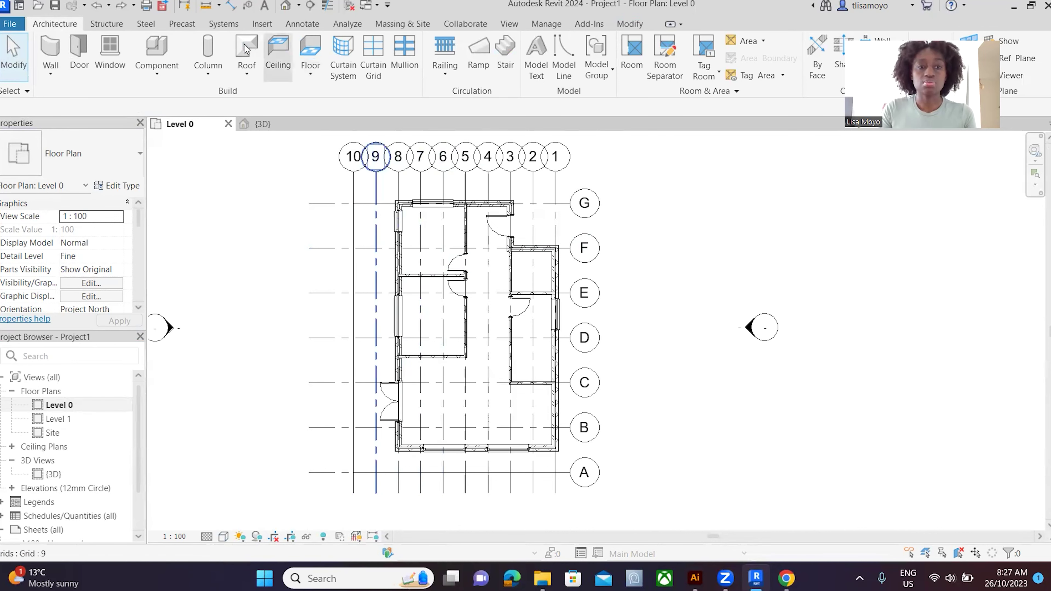
pyautogui.click(157, 47)
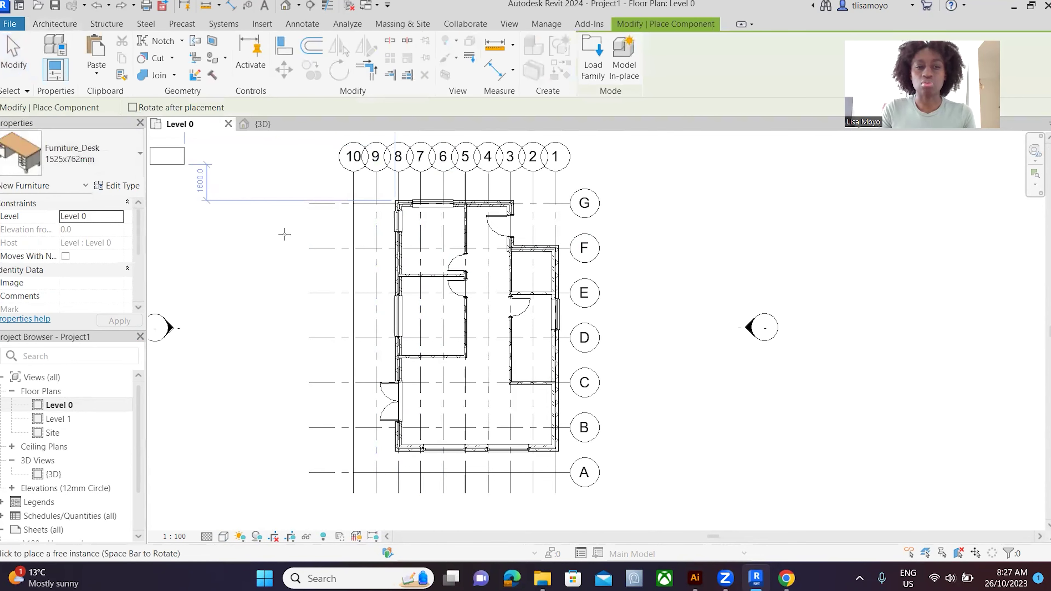
pyautogui.press('Escape')
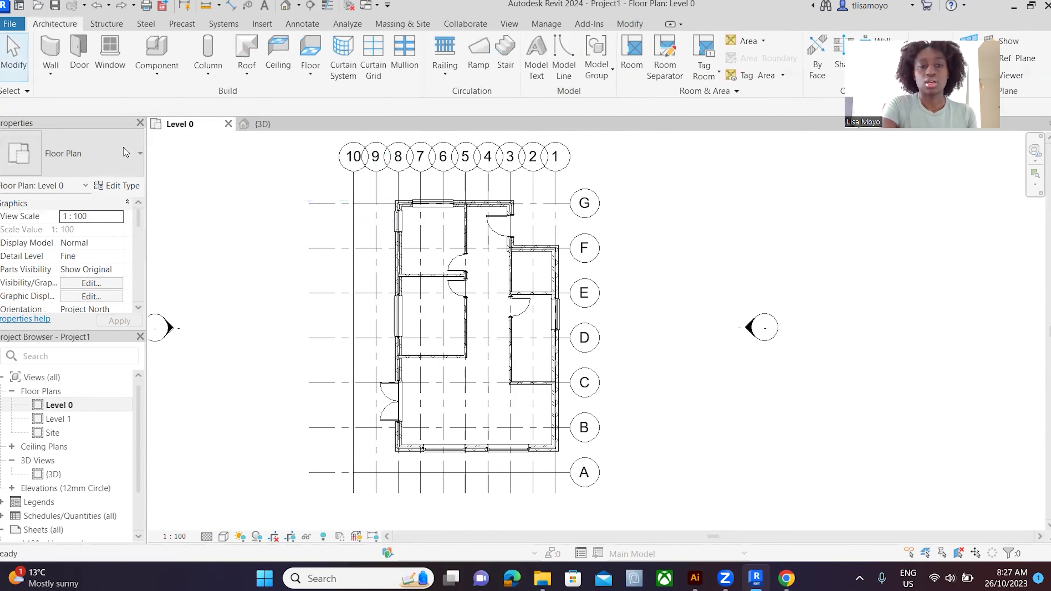